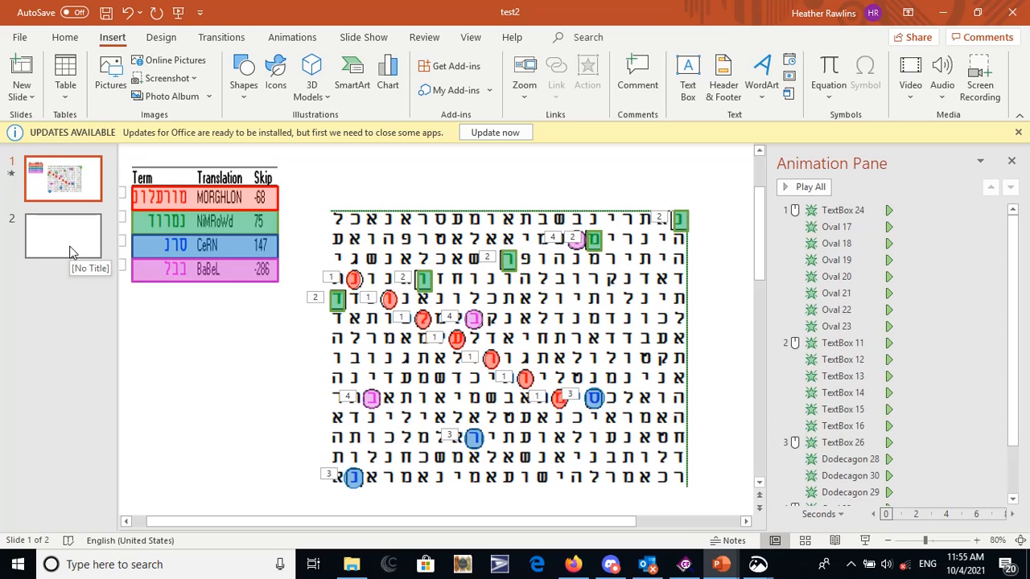
Delete the empty title and text placeholders from slide 2
click(70, 252)
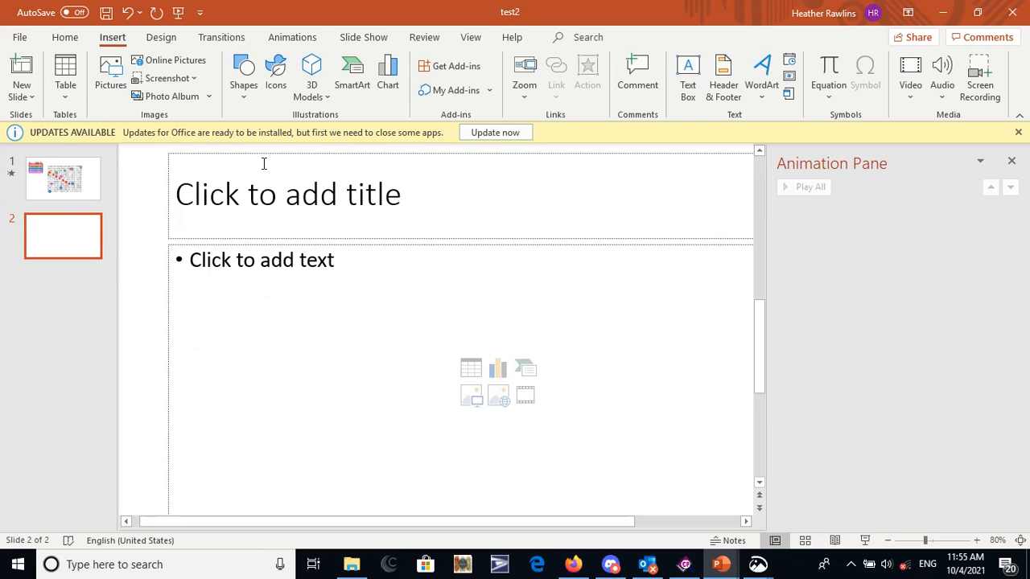
click(19, 37)
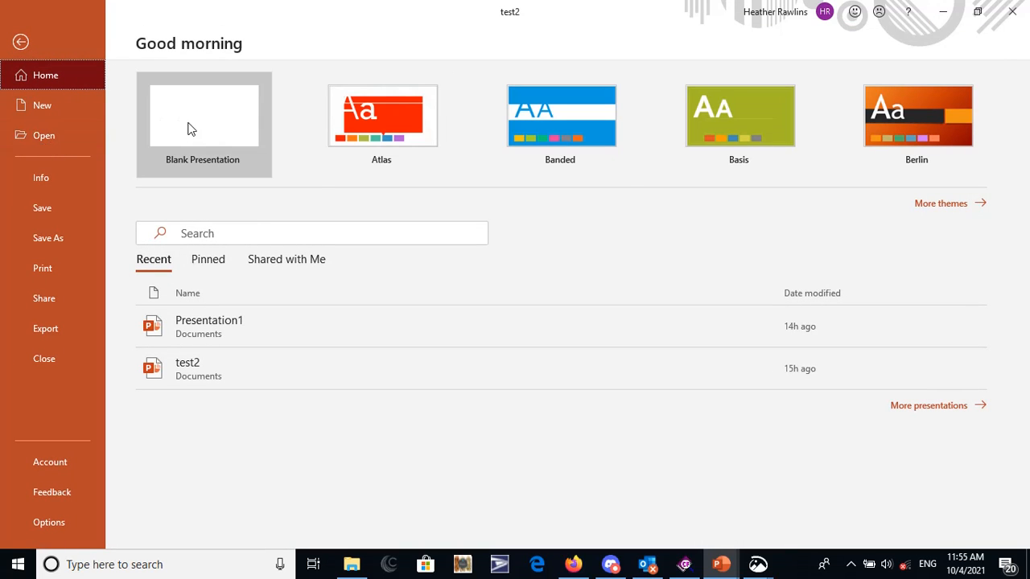
click(21, 41)
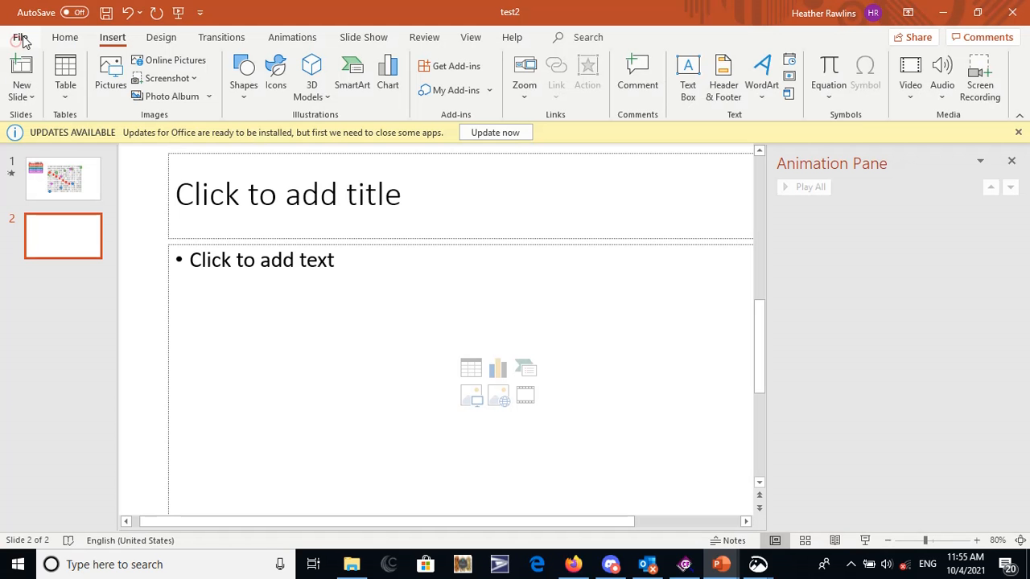
click(296, 177)
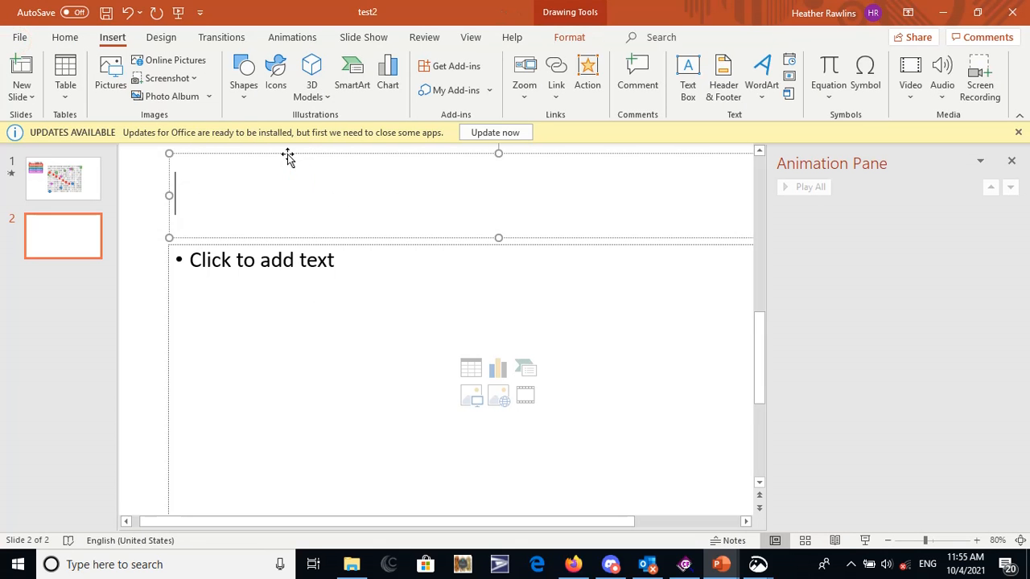
click(287, 155)
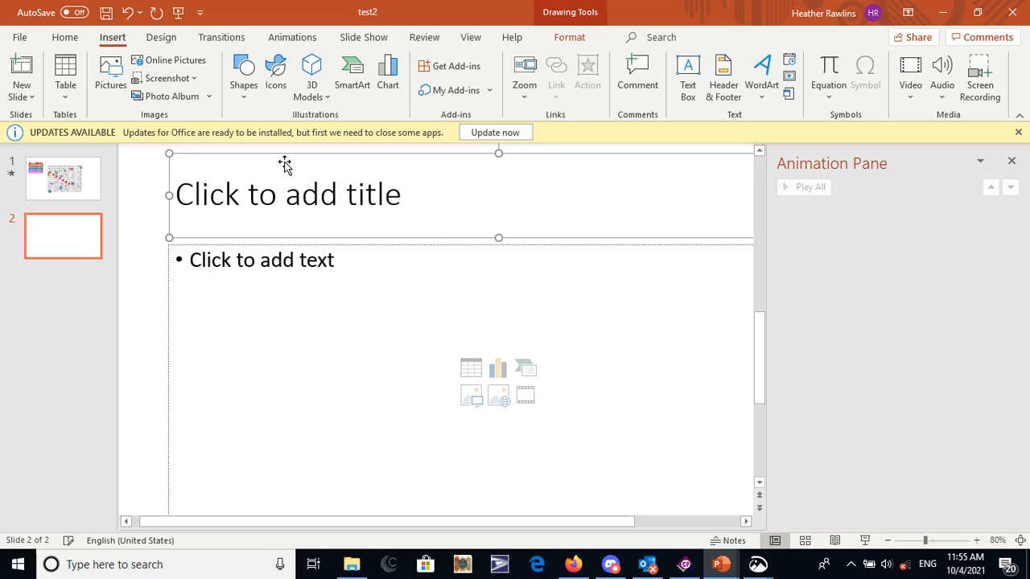
key(Delete)
click(325, 257)
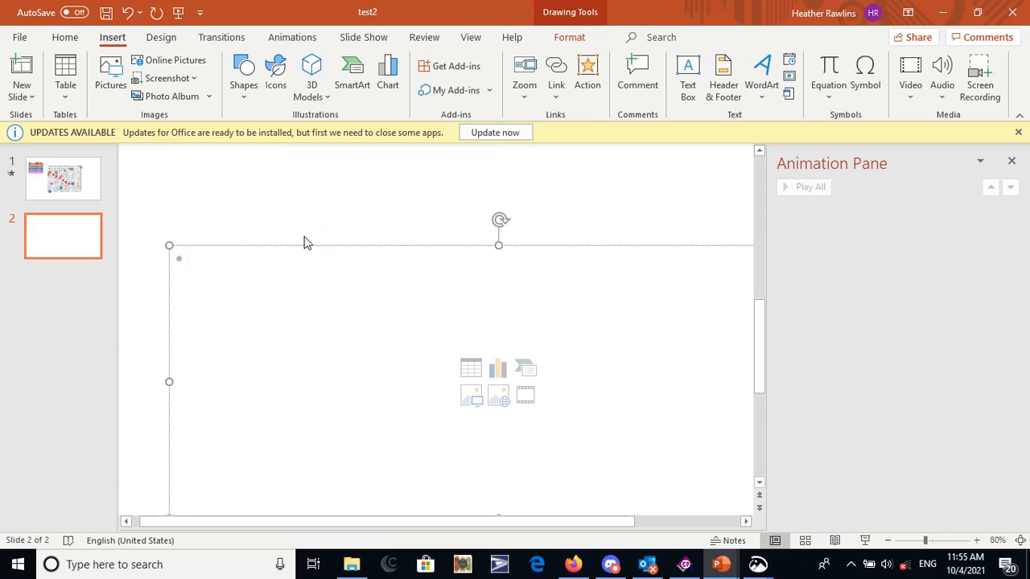
key(Delete)
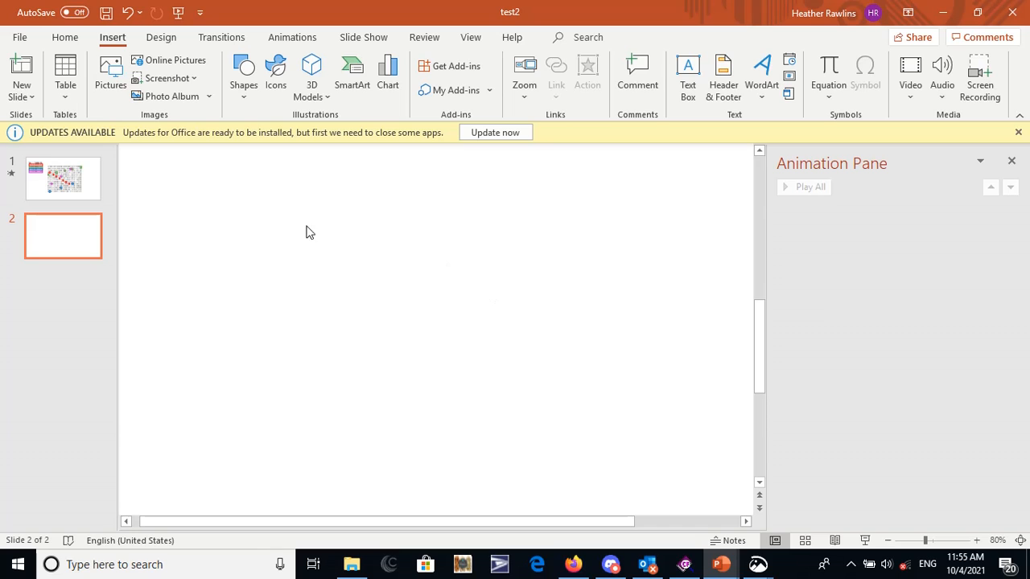
Switch to CodeFinder, display the full matrix for the -73 114597 match, and snip the outlined matrix area
click(684, 565)
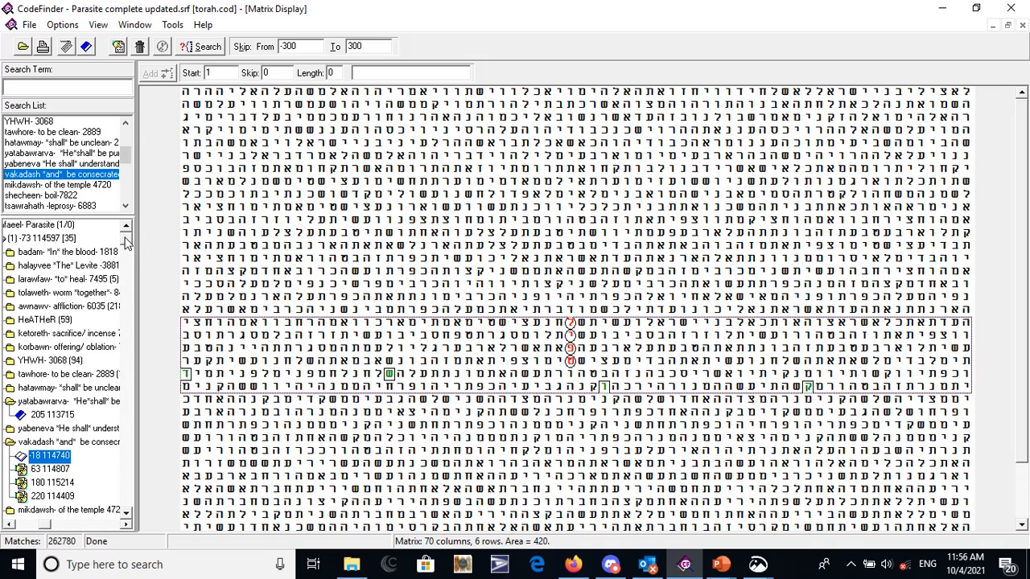
click(90, 238)
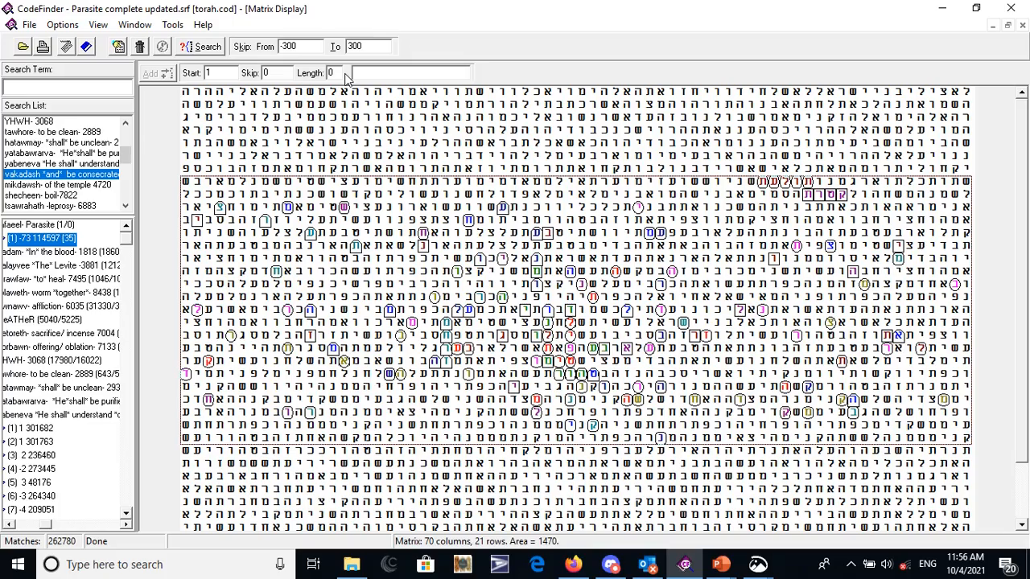
key(super+shift+s)
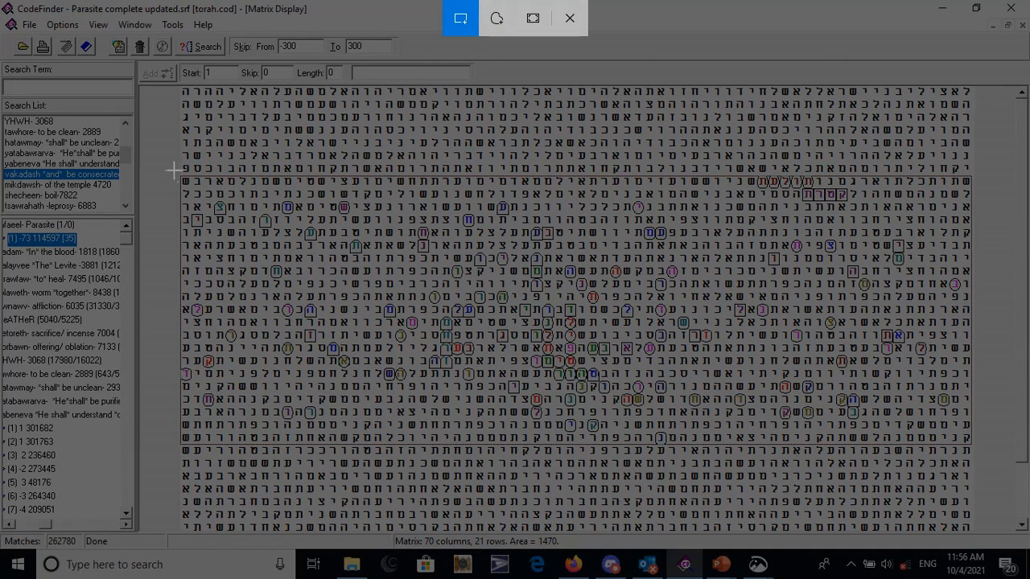
drag(178, 174, 971, 444)
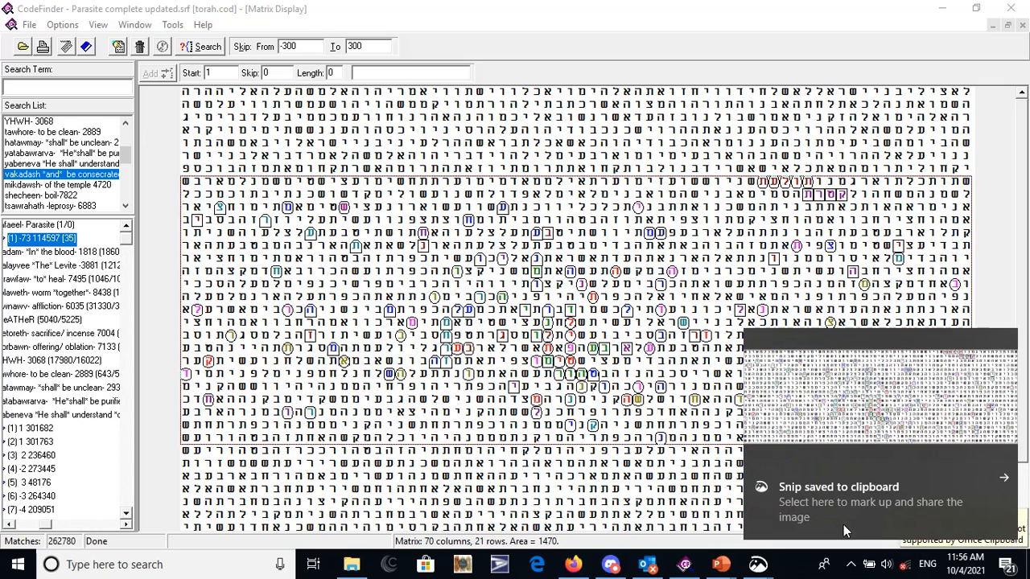
Open the matrix snip in Snip & Sketch and bring up its save dialog, closing both without saving
click(831, 384)
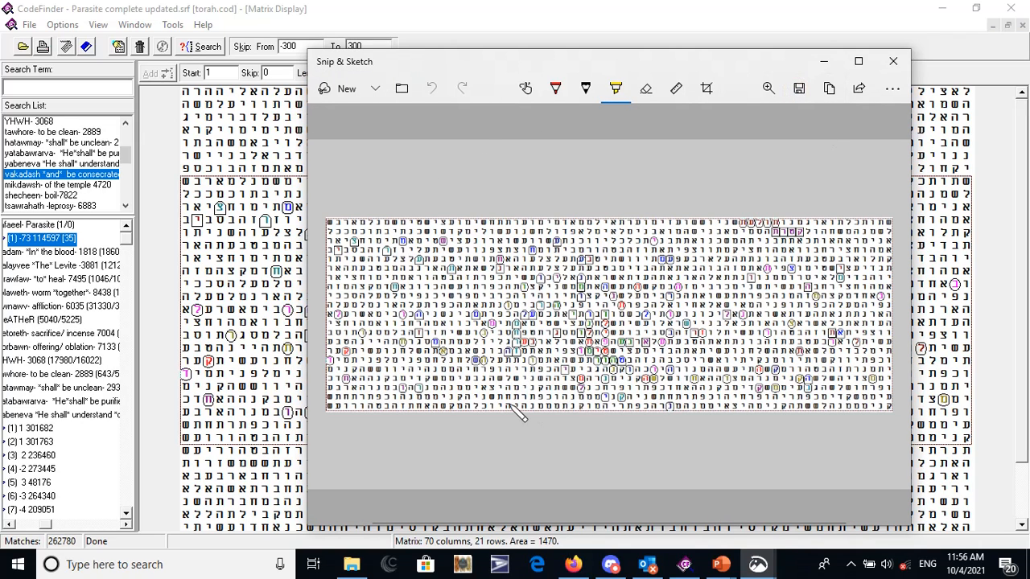
key(ctrl+s)
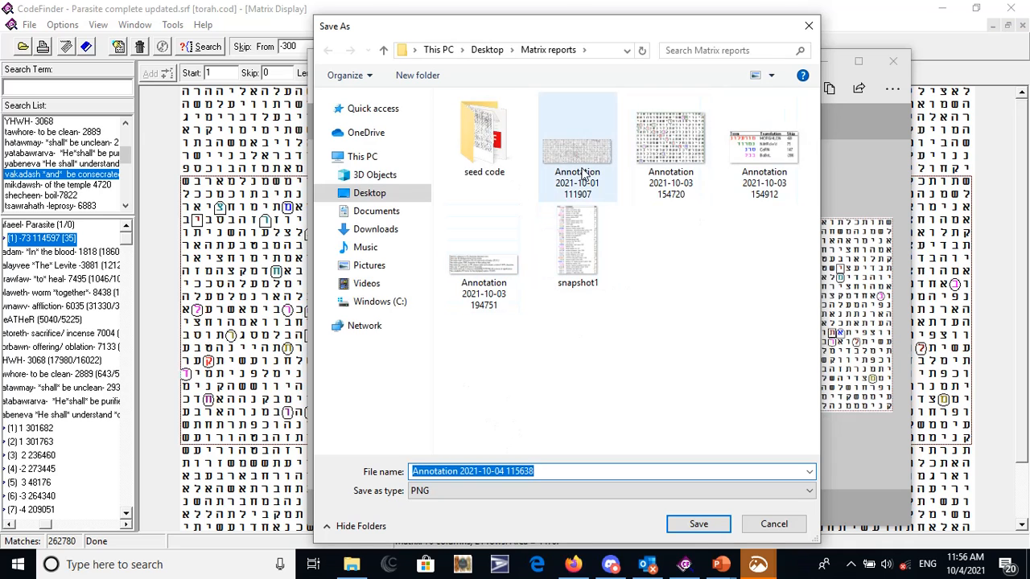
click(808, 25)
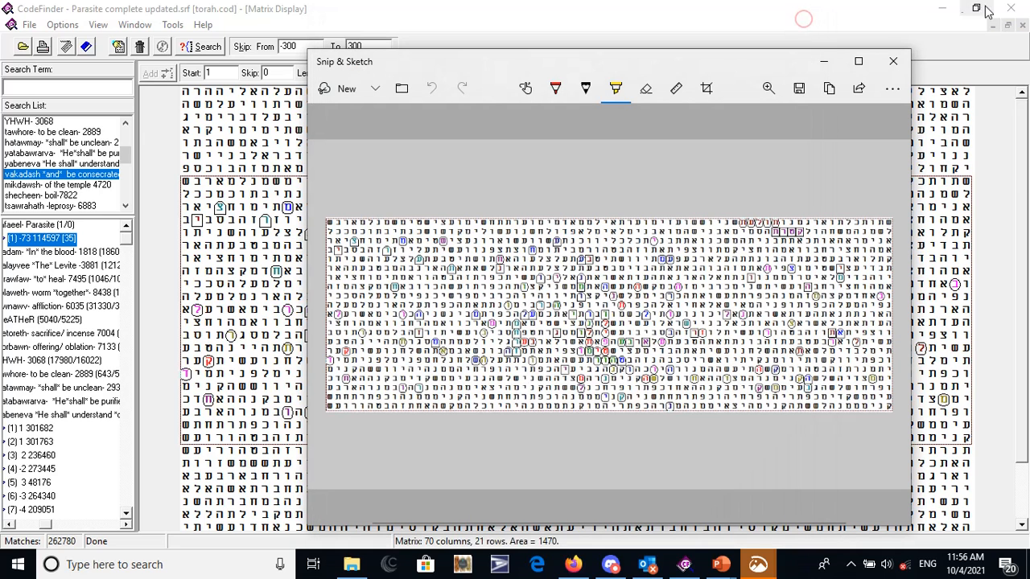
click(892, 62)
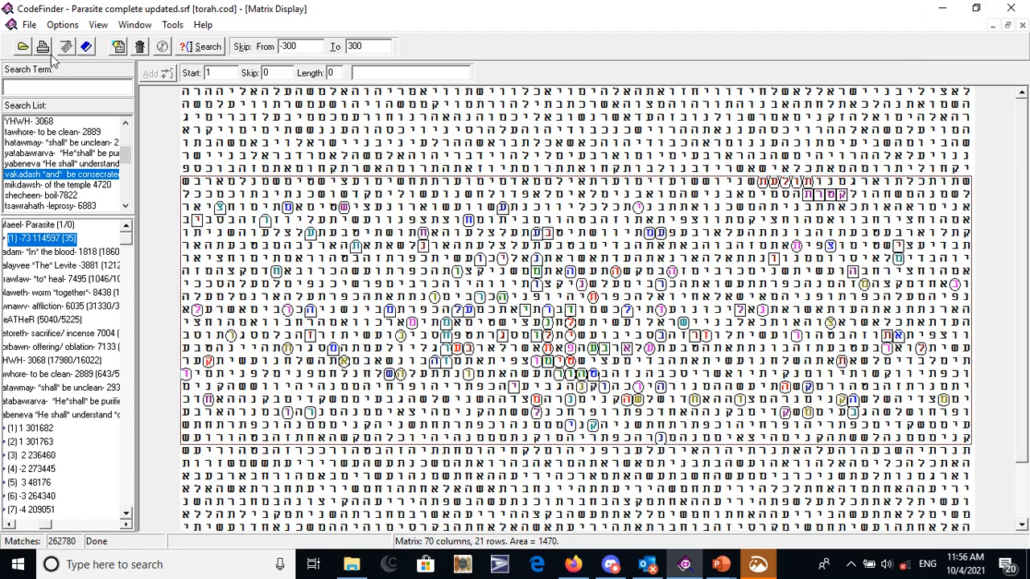
Show the Matrix Report in CodeFinder and snip the upper rows of the term table, including its headings
click(66, 29)
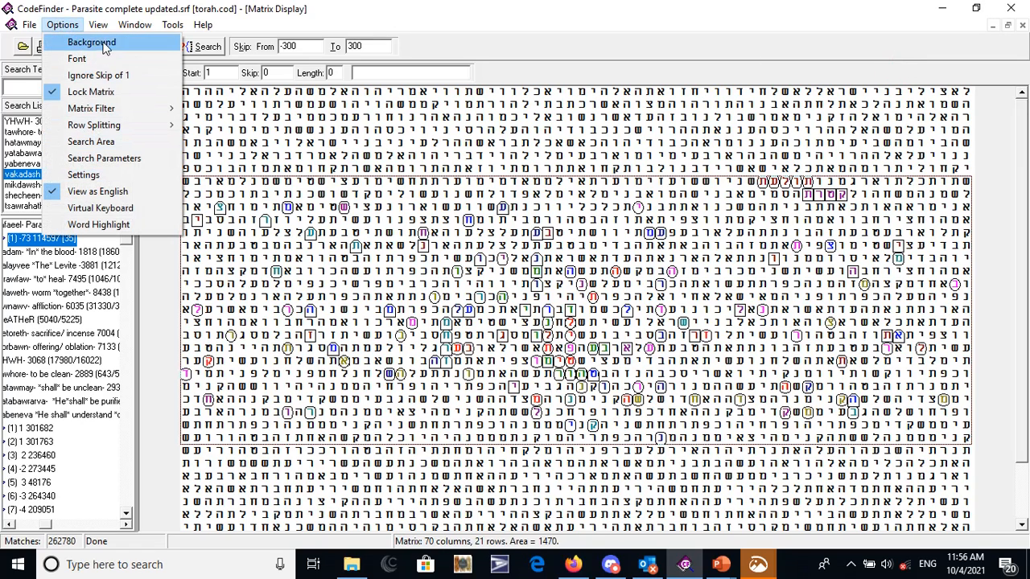
mouse_move(100, 29)
click(118, 92)
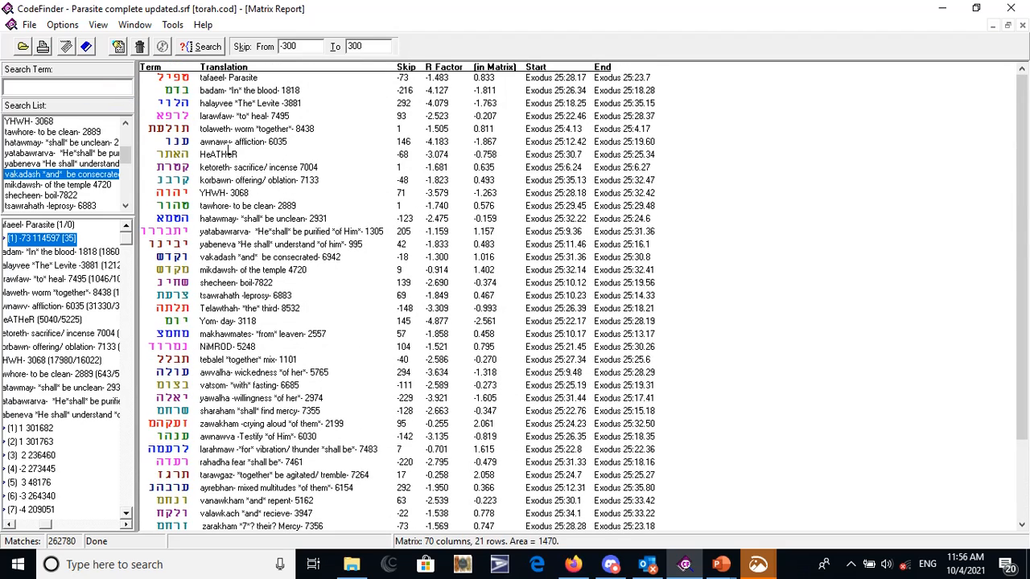
key(super+shift+s)
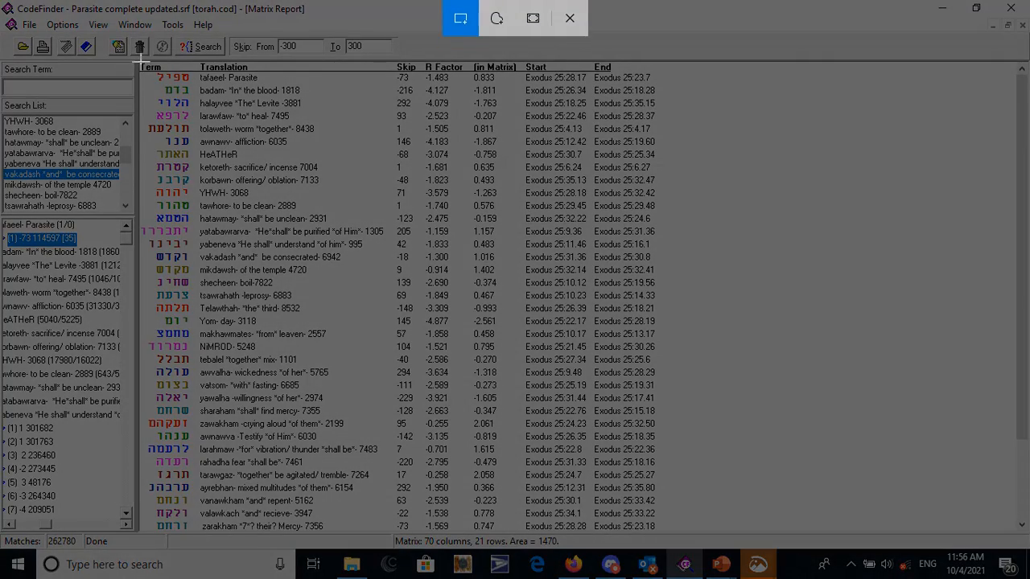
drag(140, 61, 819, 307)
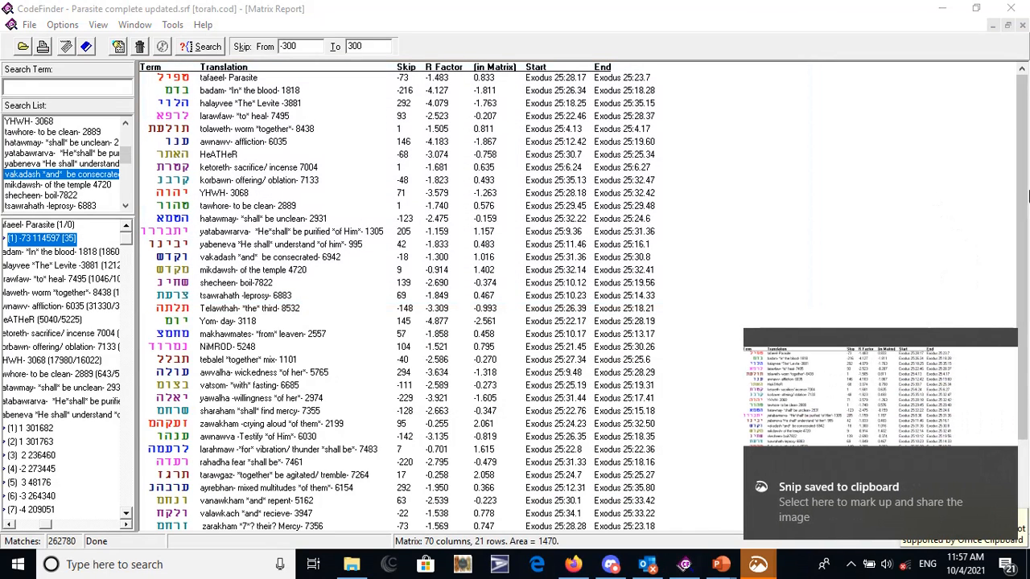
Dismiss the snip notification and minimize CodeFinder to return to the PowerPoint presentation
click(830, 230)
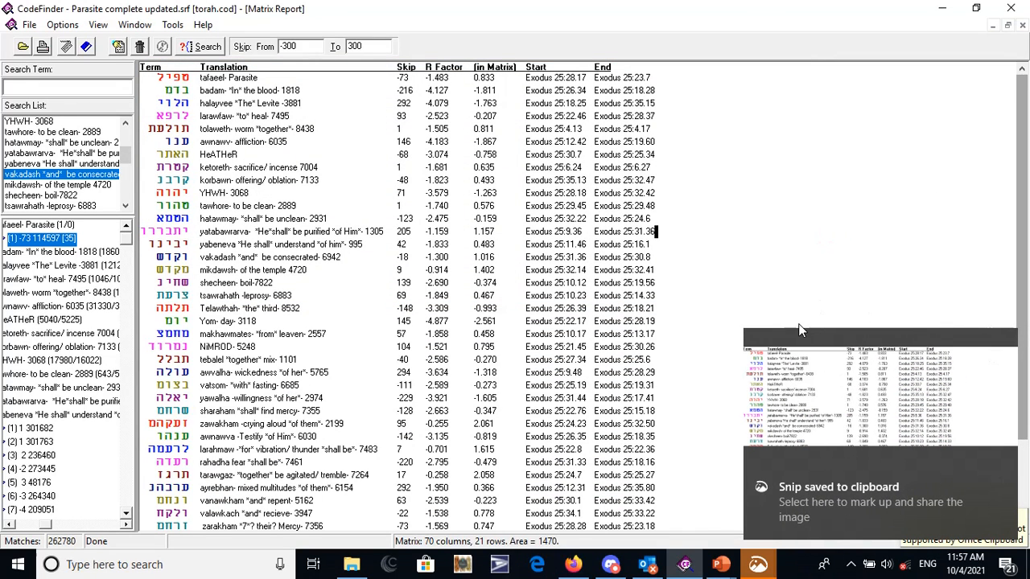
click(758, 565)
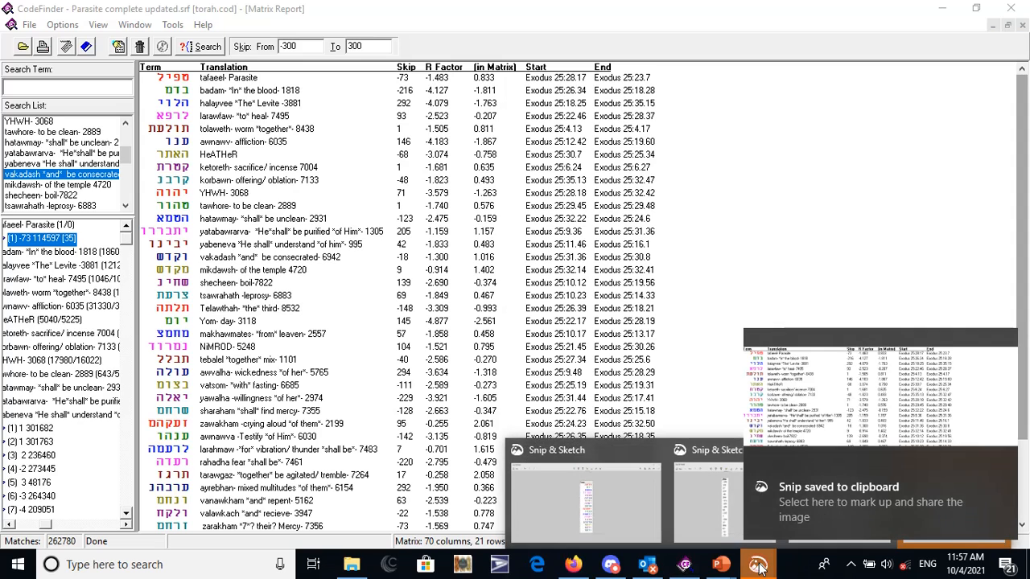
click(759, 566)
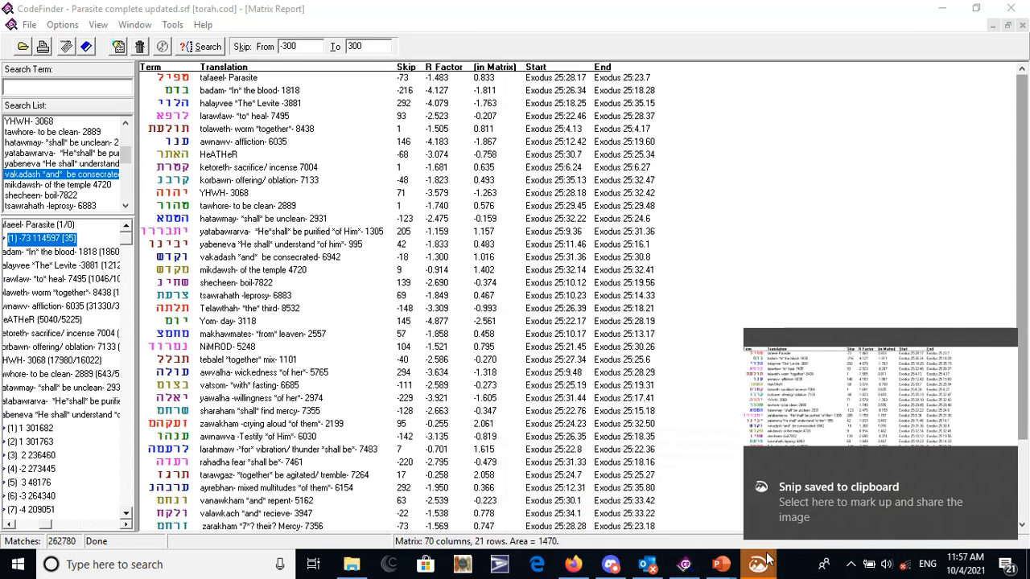
click(1005, 480)
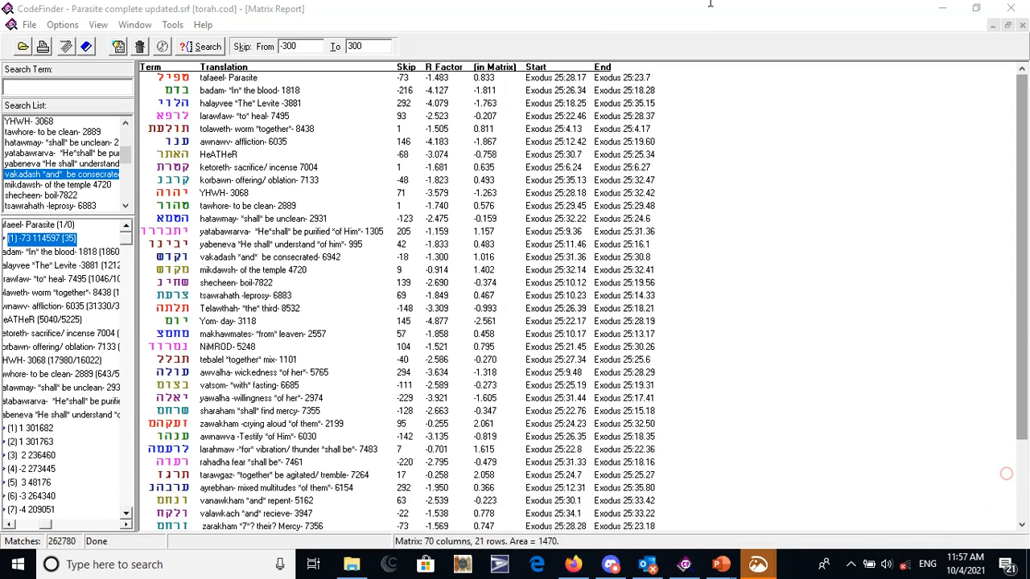
click(936, 13)
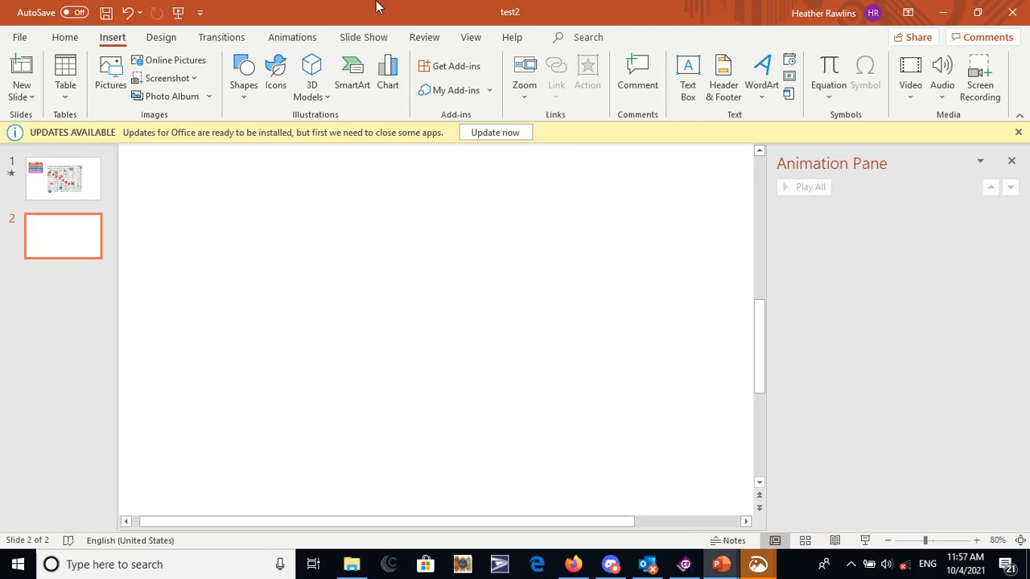
click(116, 78)
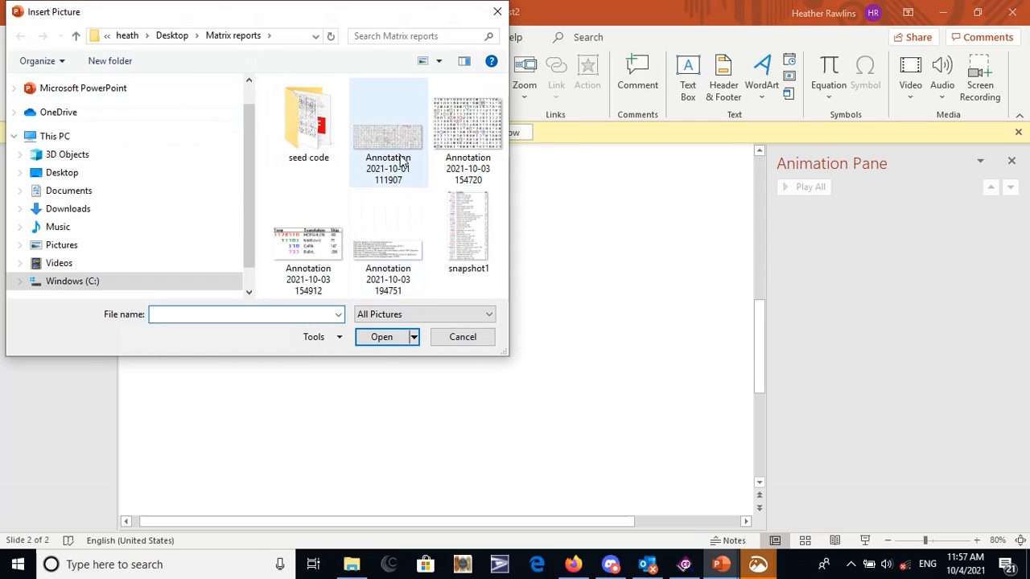
click(287, 250)
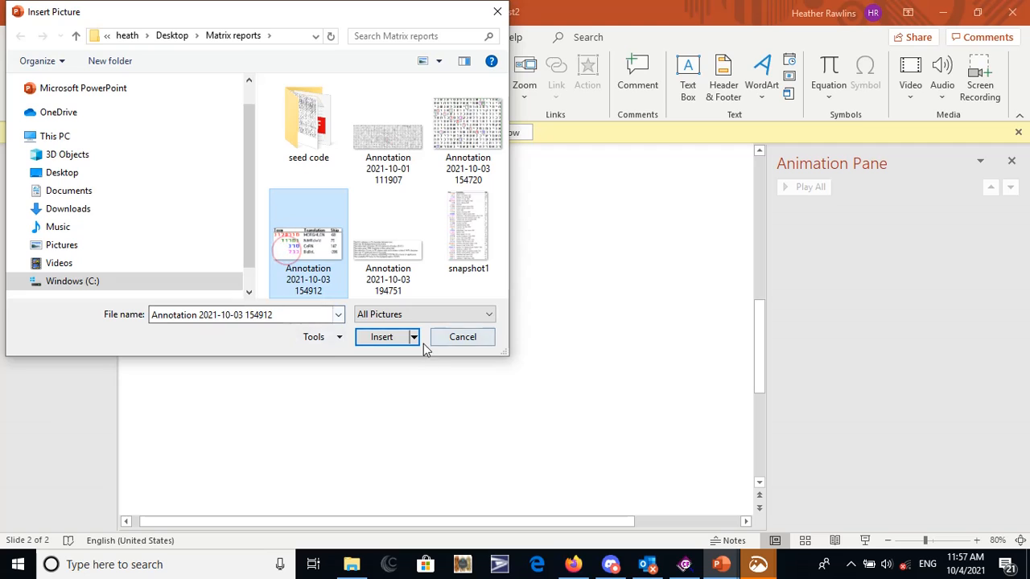
click(386, 337)
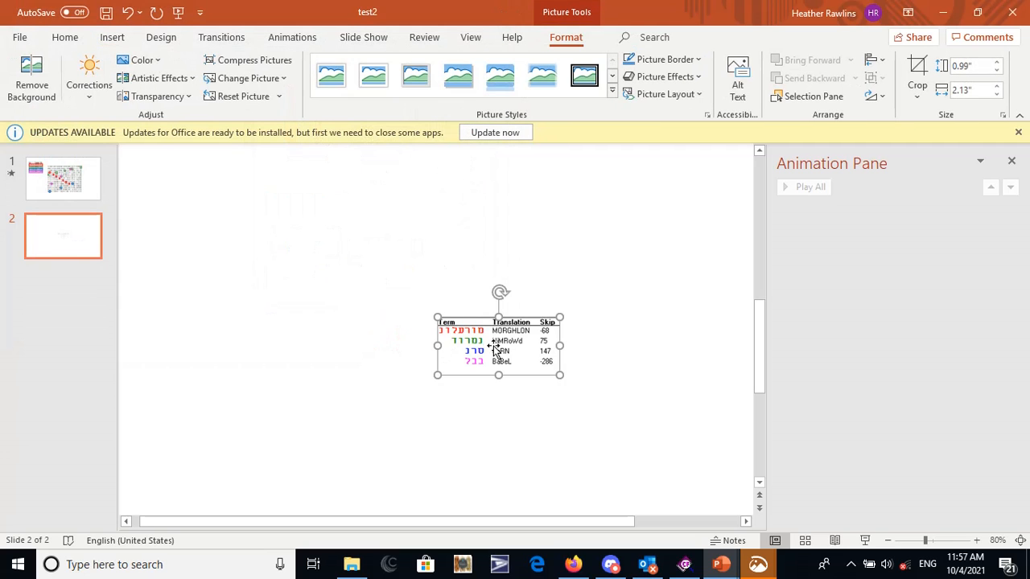
drag(495, 347, 210, 196)
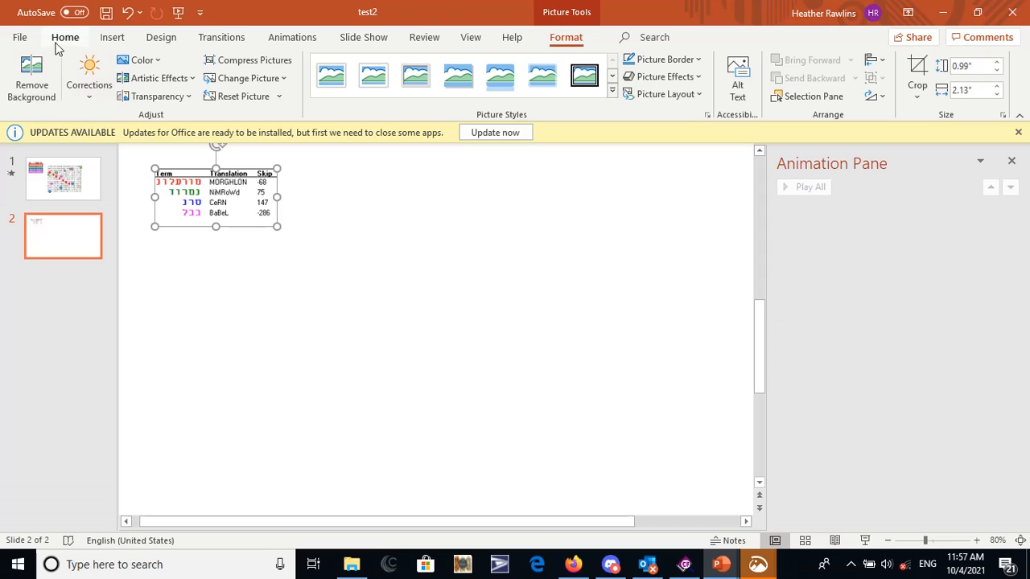
click(111, 37)
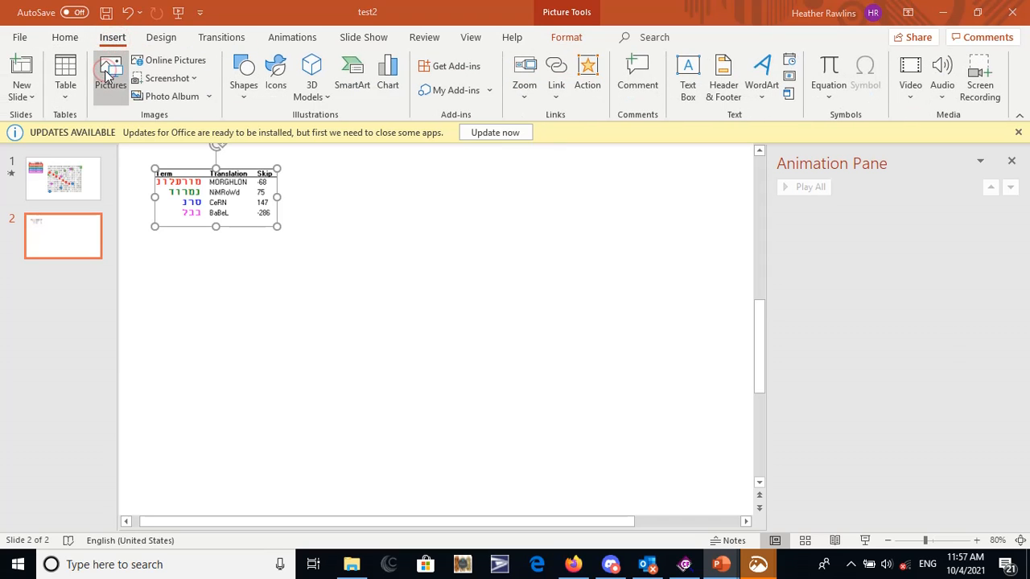
click(105, 70)
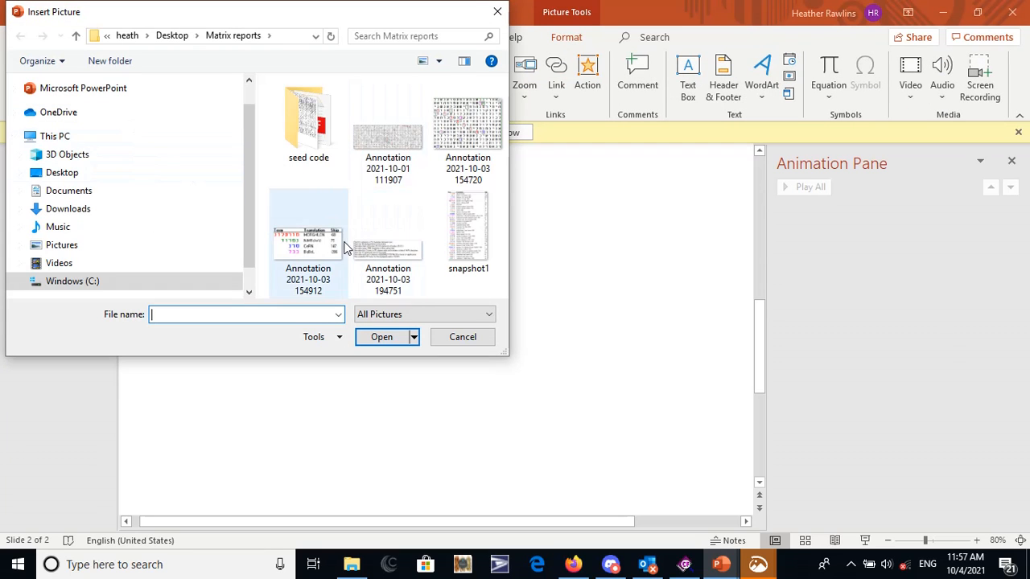
click(468, 129)
click(381, 336)
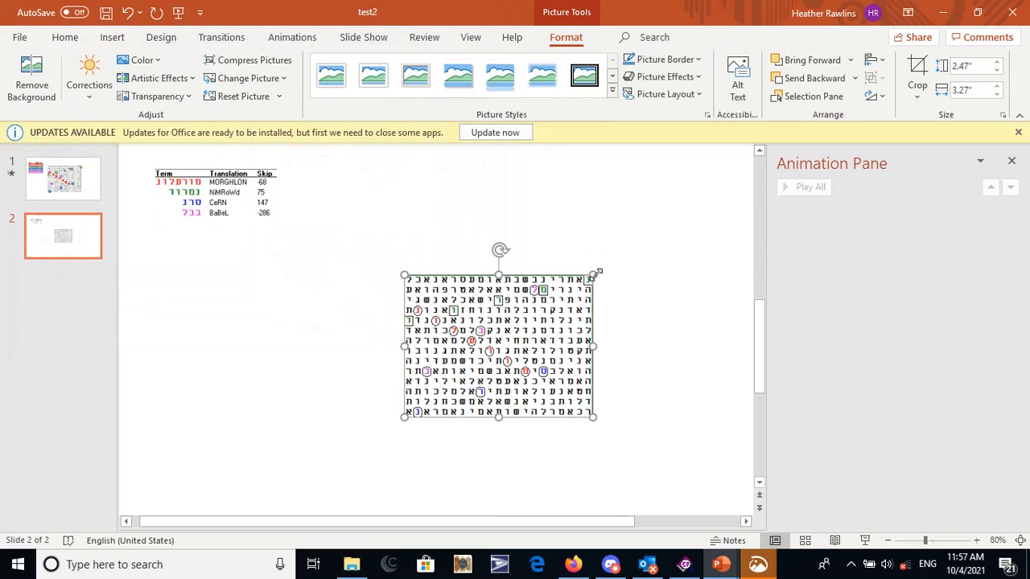
drag(597, 273, 688, 203)
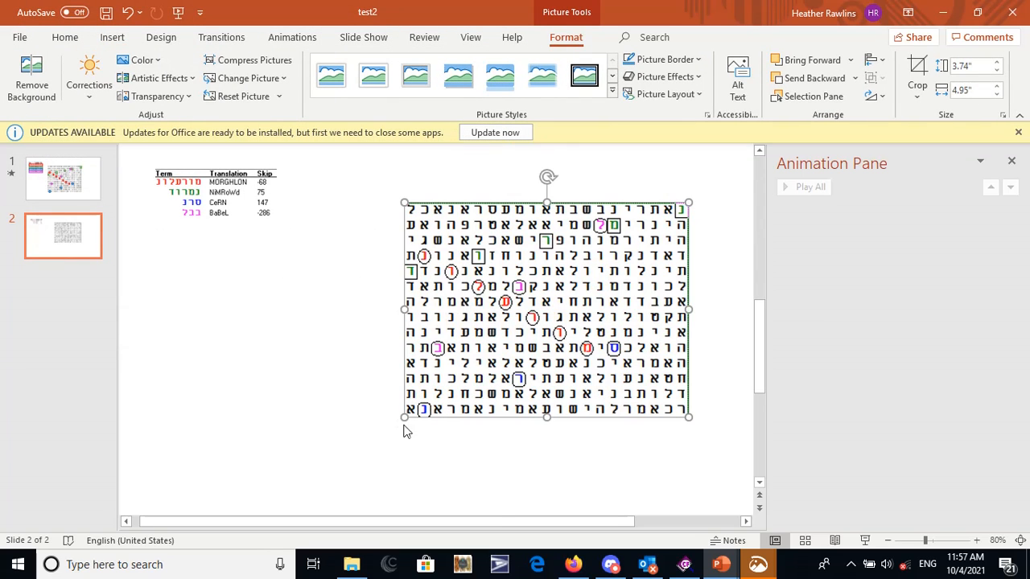
drag(402, 417, 299, 447)
Enlarge the term table picture to about 1.3 by 2.79 inches and reposition it in the slide's upper-left corner
click(206, 182)
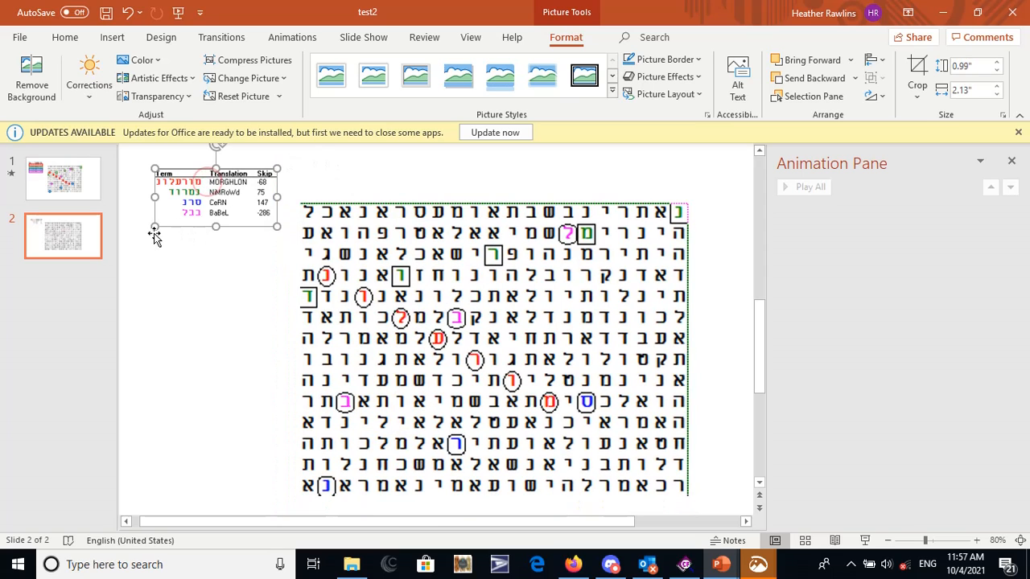
drag(149, 239, 143, 243)
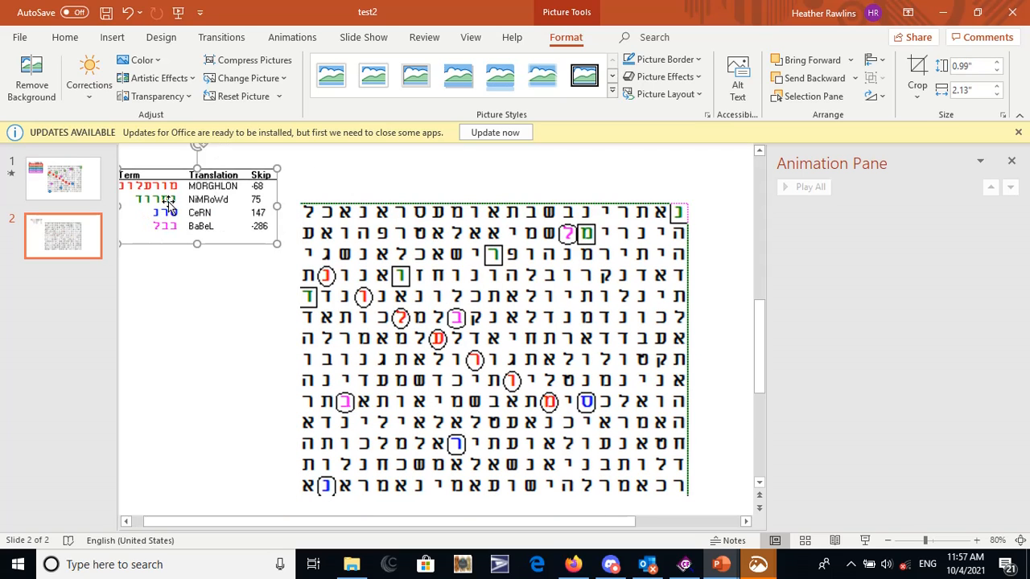
drag(174, 206, 186, 210)
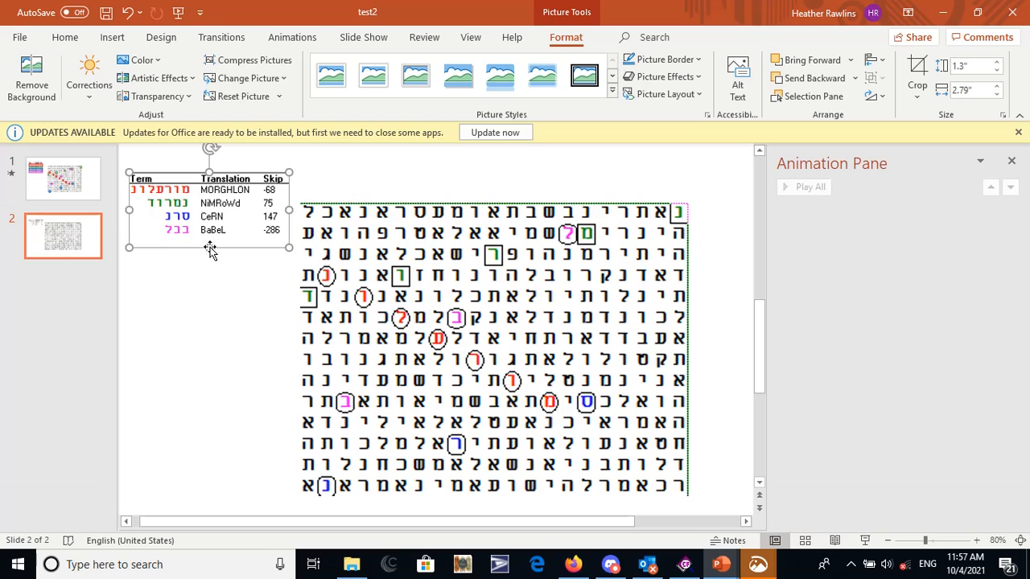
Stretch the term table picture to about 2.09 inches high and shift the matrix picture slightly right and up on the slide
drag(209, 248, 210, 292)
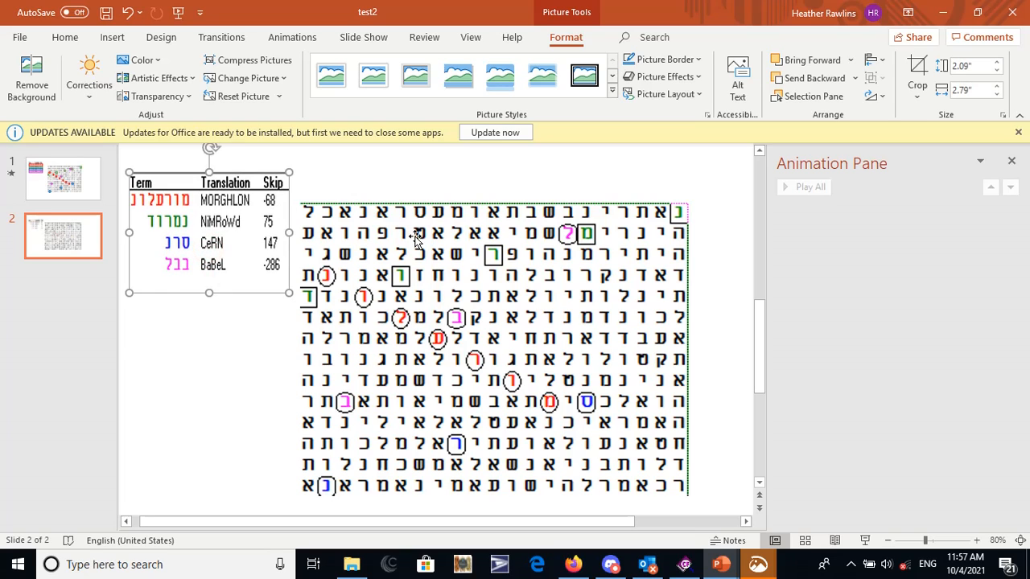
mouse_move(410, 247)
mouse_down()
mouse_move(407, 257)
mouse_move(422, 251)
mouse_up()
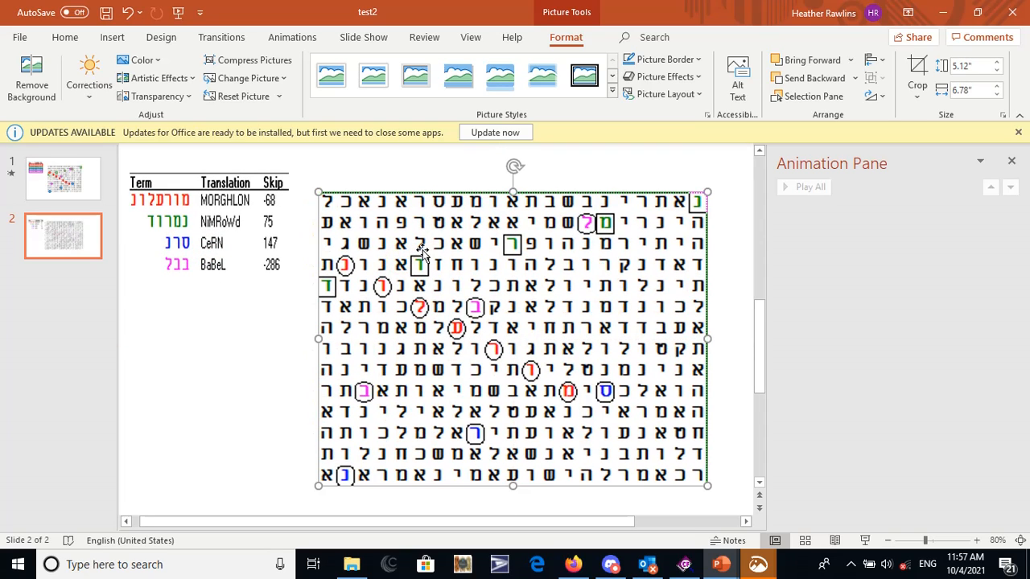
click(185, 327)
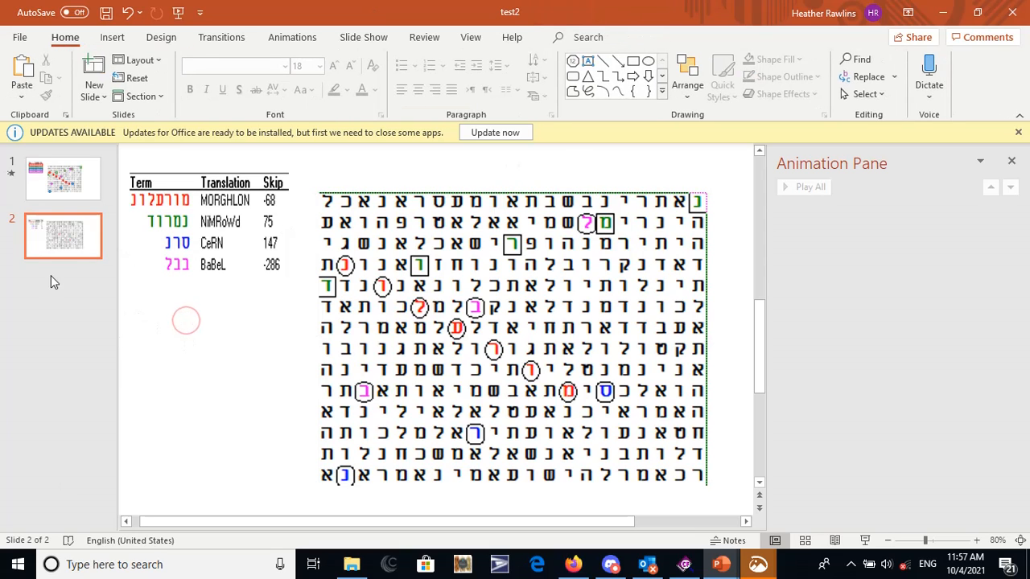
Move the matrix picture slightly lower on slide 2
click(115, 38)
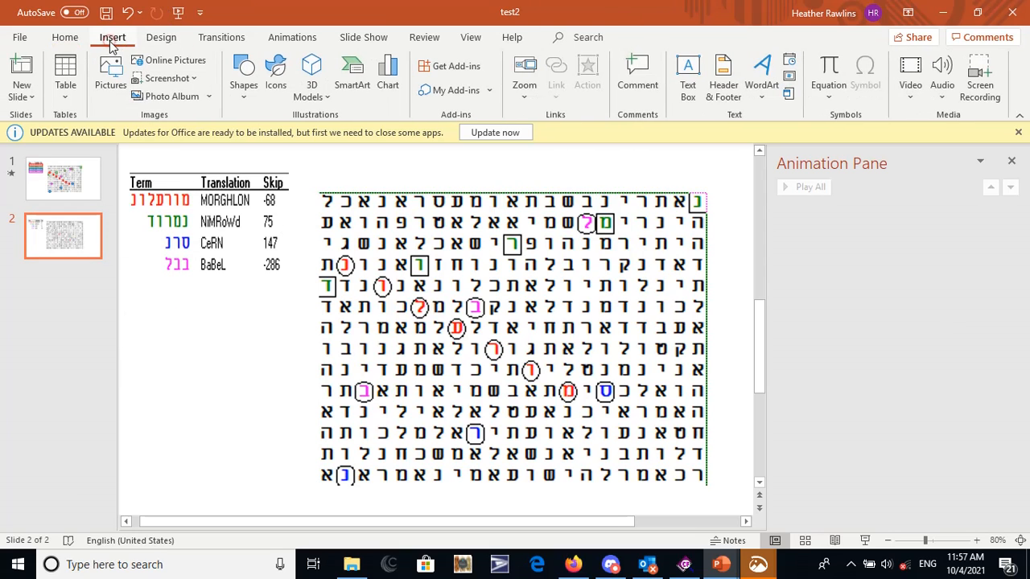
click(241, 77)
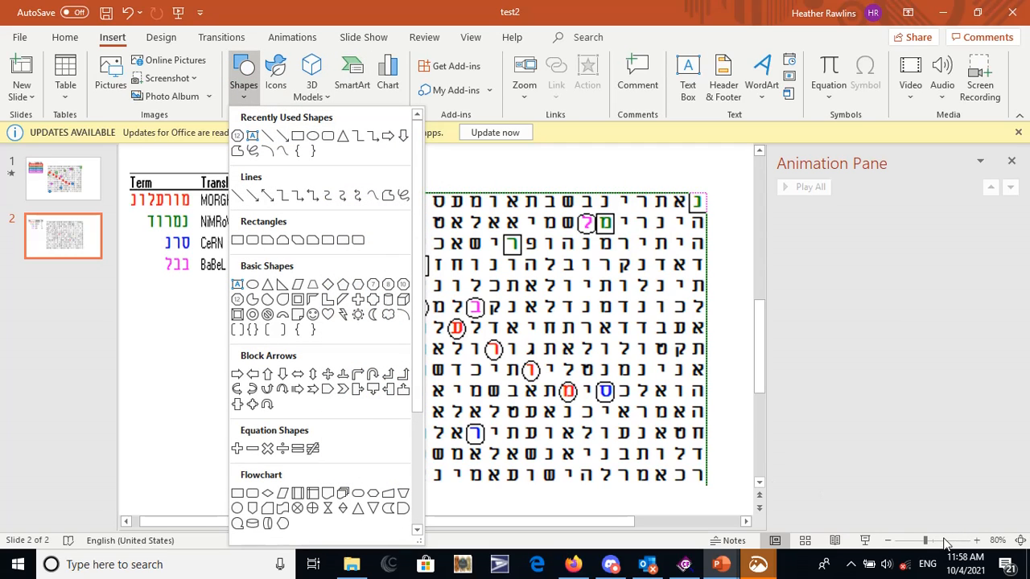
mouse_move(925, 543)
mouse_down()
mouse_move(941, 543)
mouse_move(922, 545)
mouse_up()
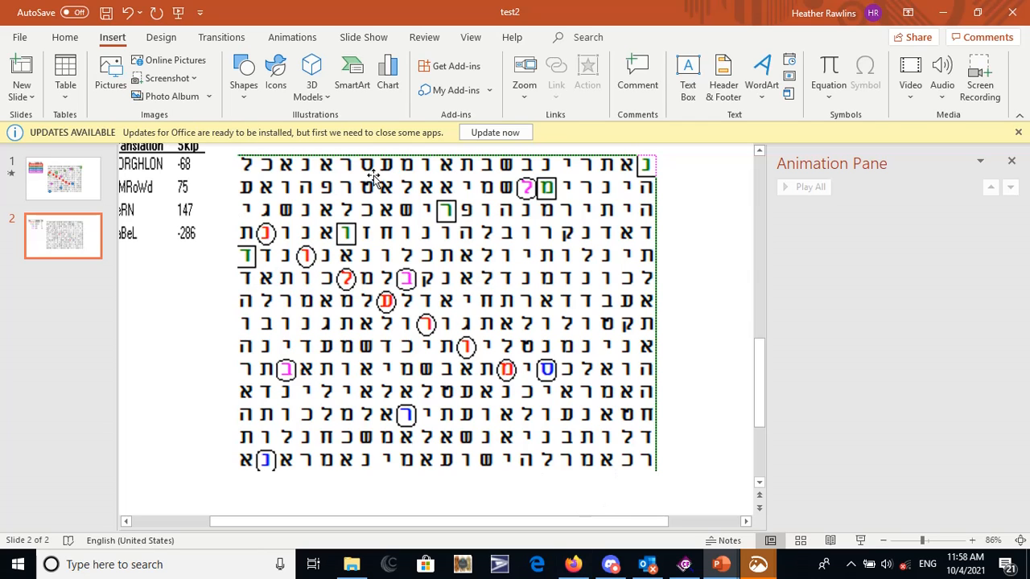
drag(400, 253, 342, 254)
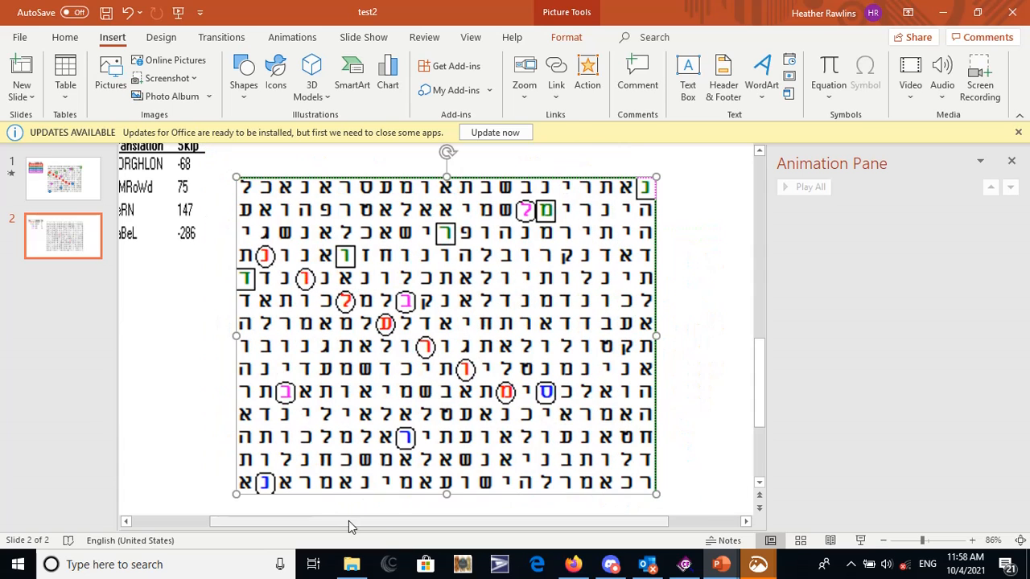
drag(348, 520, 271, 520)
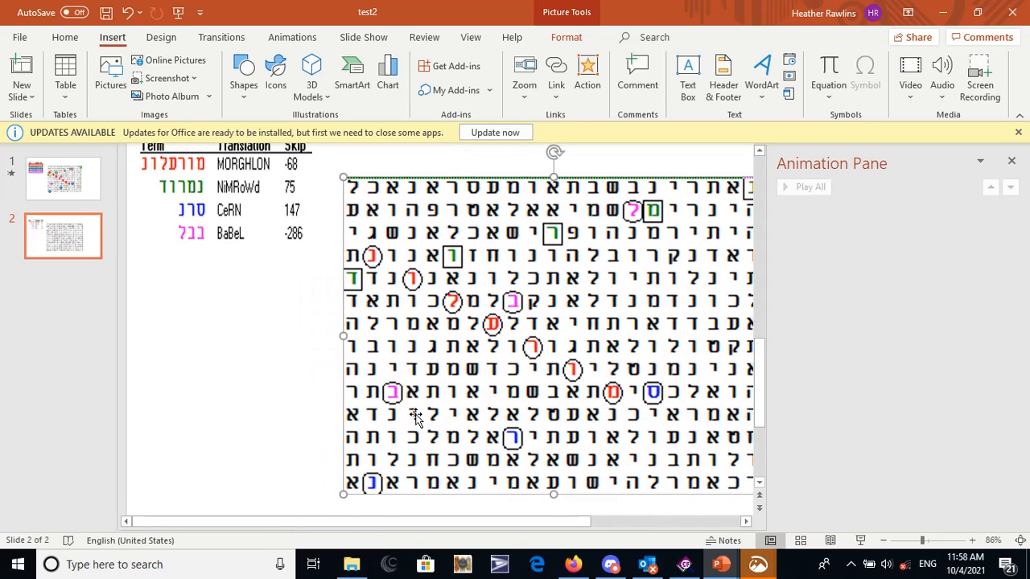
scroll(420, 407, up, 1)
scroll(470, 362, down, 1)
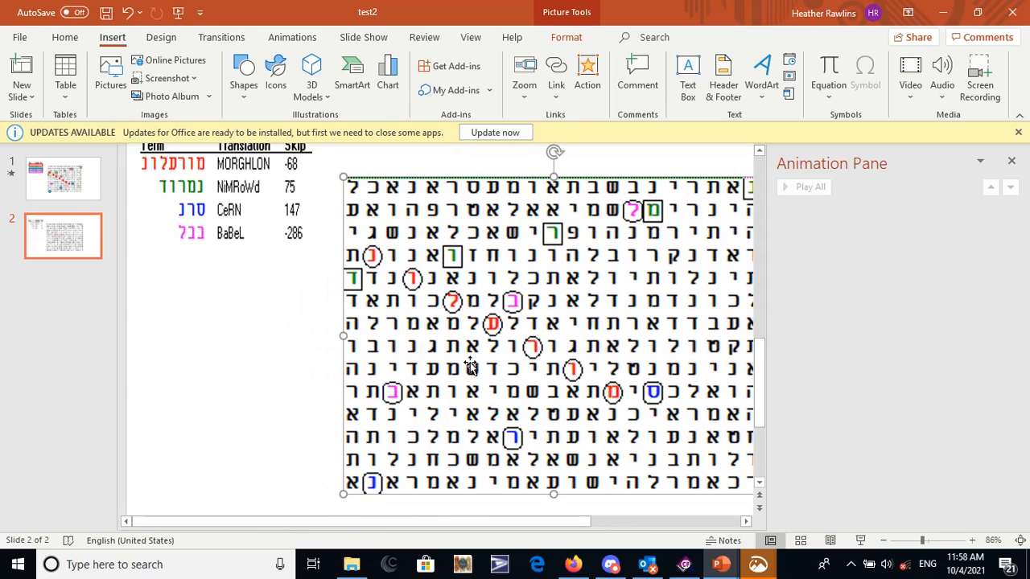
Draw a rectangle about 0.31 by 2.9 inches over the MORGHLON row of the term table
click(244, 70)
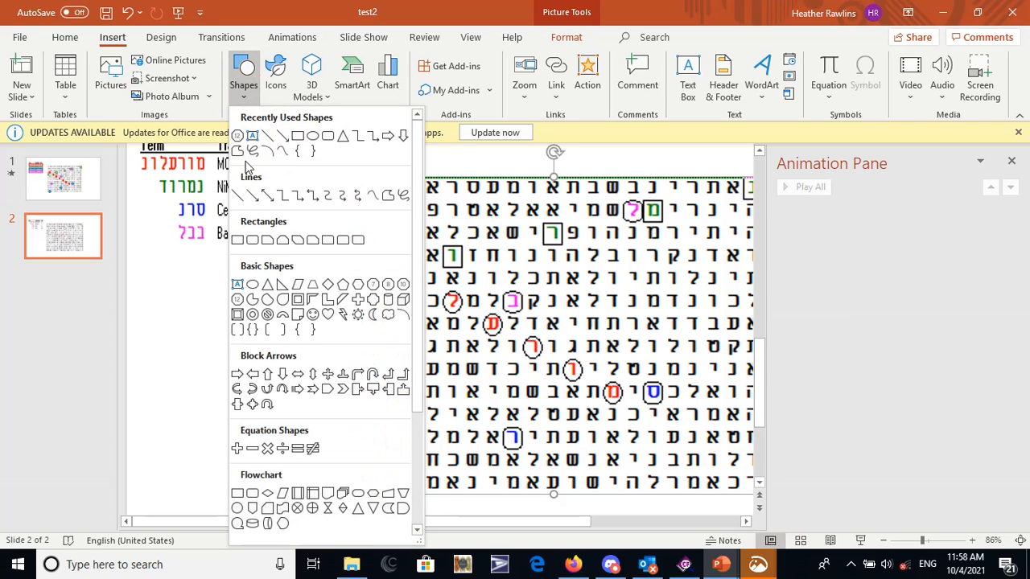
click(297, 135)
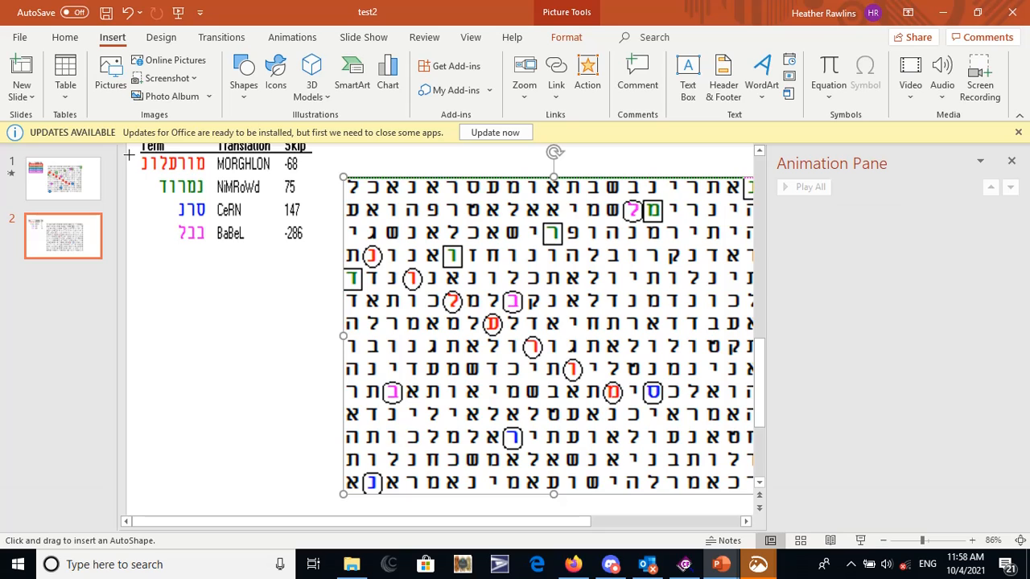
click(245, 74)
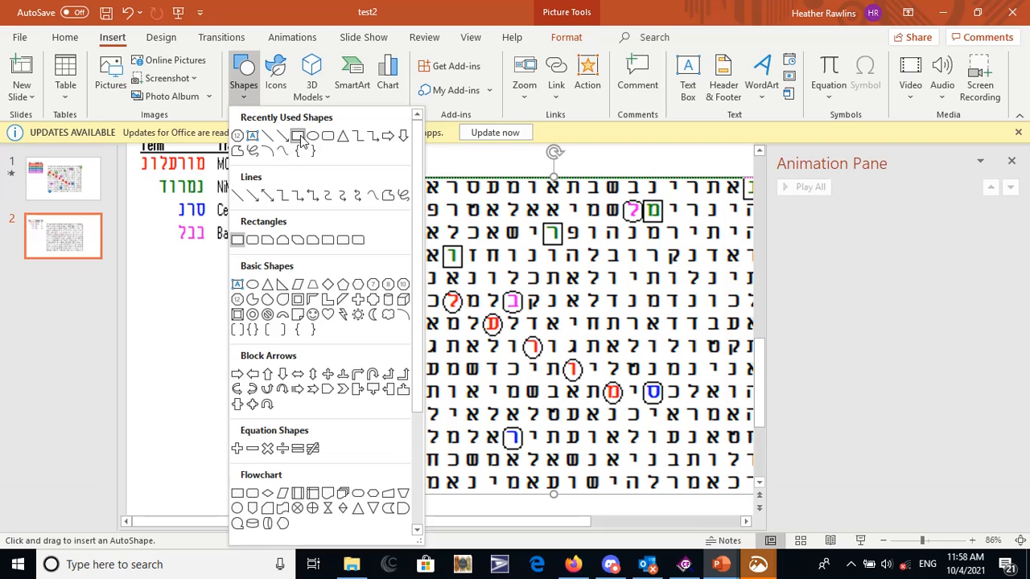
click(299, 137)
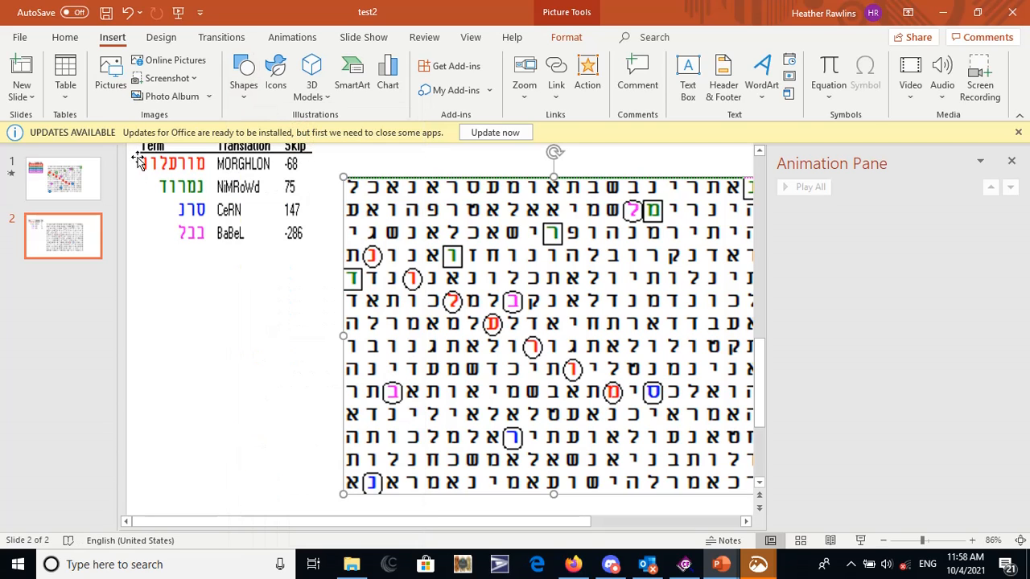
click(243, 74)
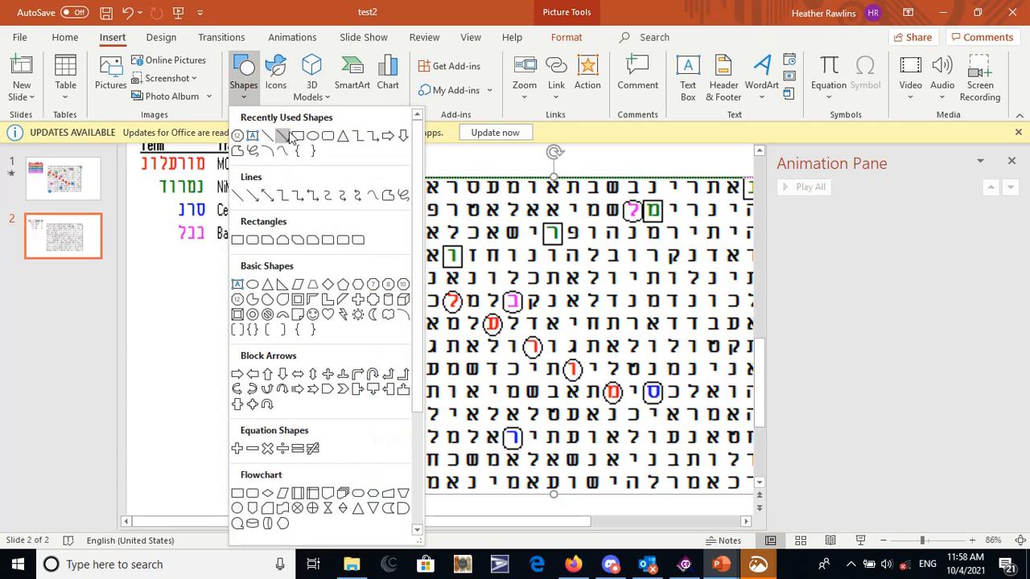
click(298, 137)
drag(134, 157, 296, 172)
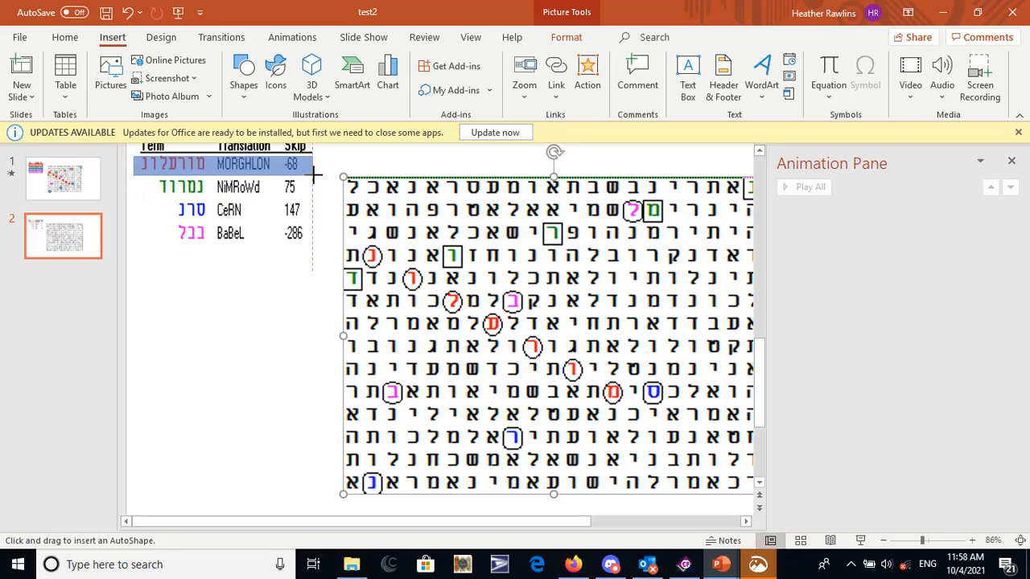
drag(314, 174, 133, 156)
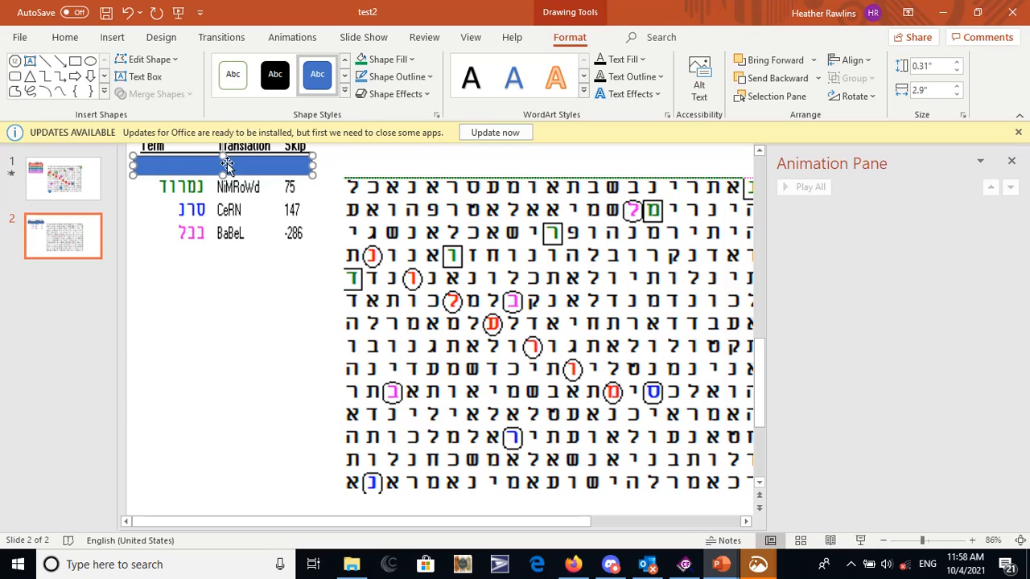
Give the rectangle a red outline and a partly transparent orange-red custom fill of RGB 251, 47, 13
click(390, 77)
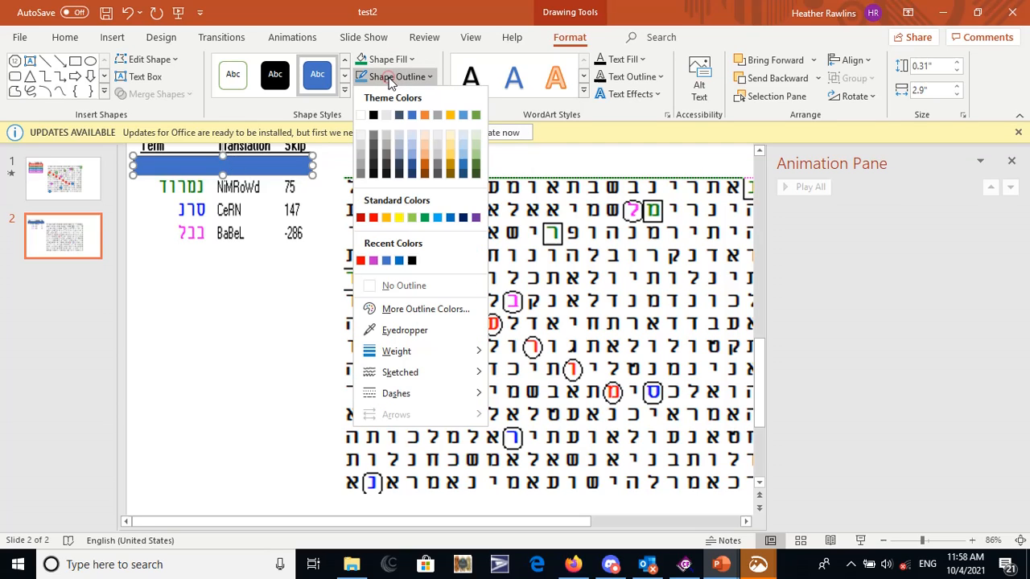
click(360, 261)
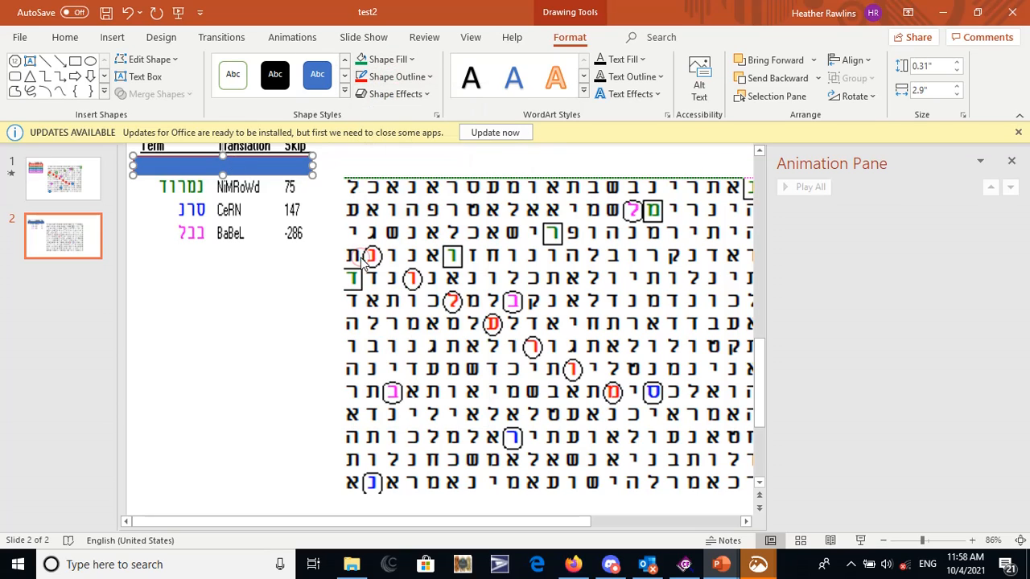
click(385, 63)
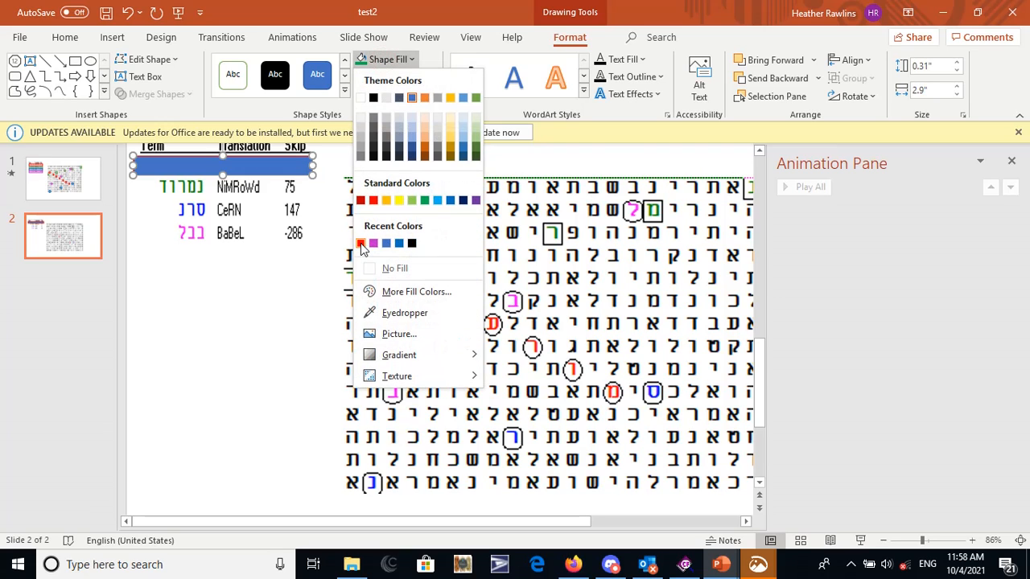
click(409, 293)
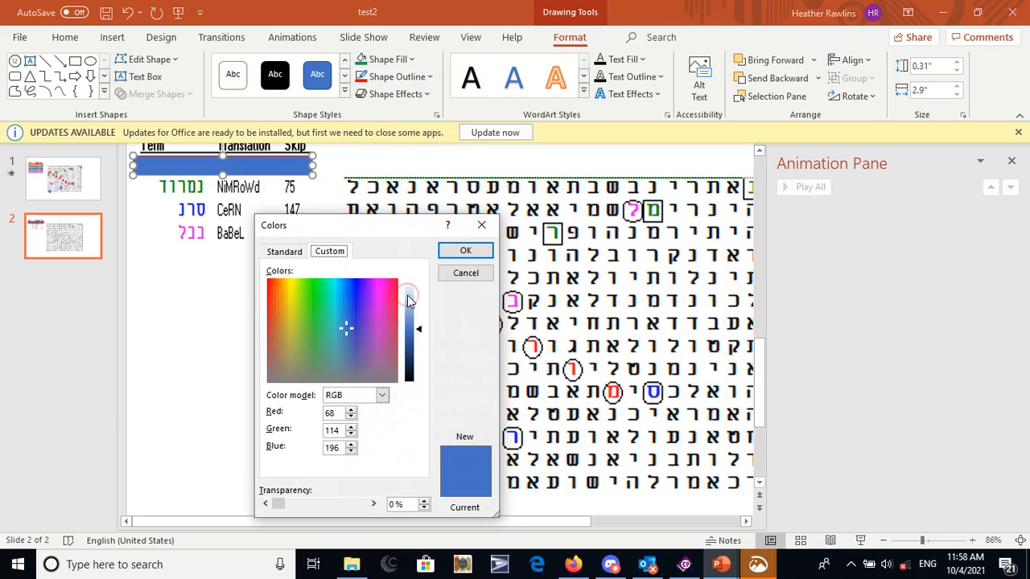
drag(370, 227, 370, 168)
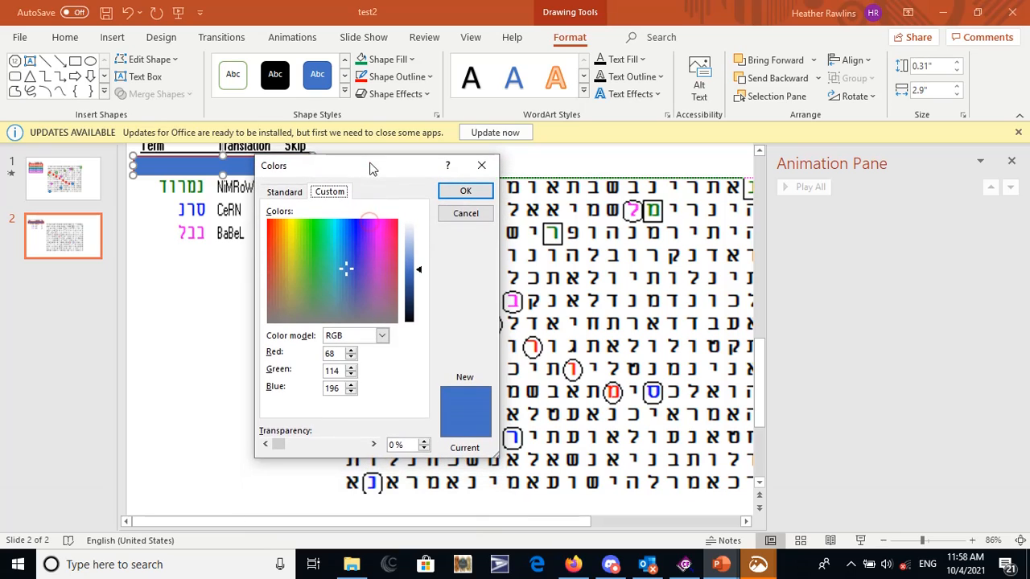
click(272, 224)
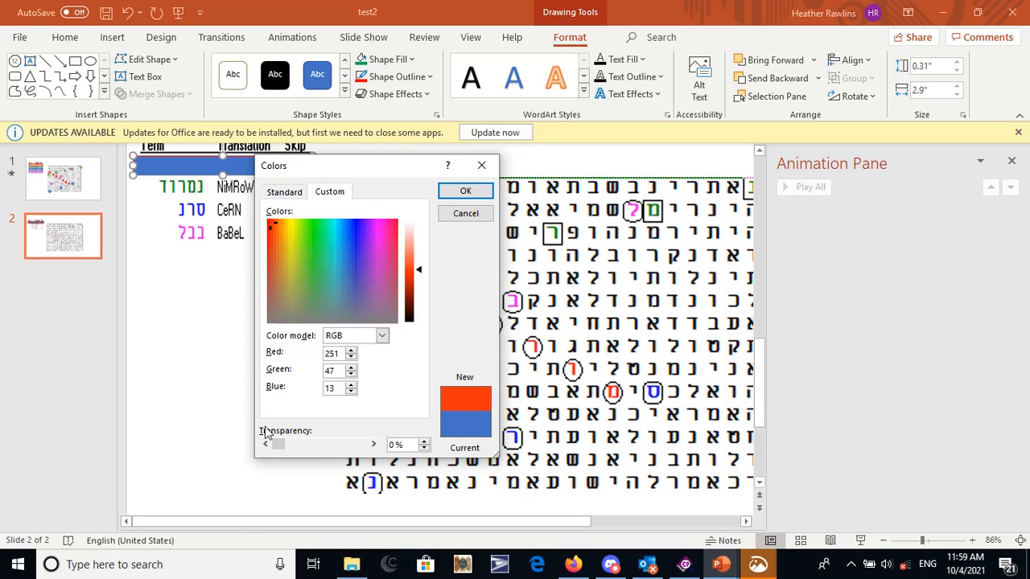
drag(282, 452, 342, 449)
click(465, 191)
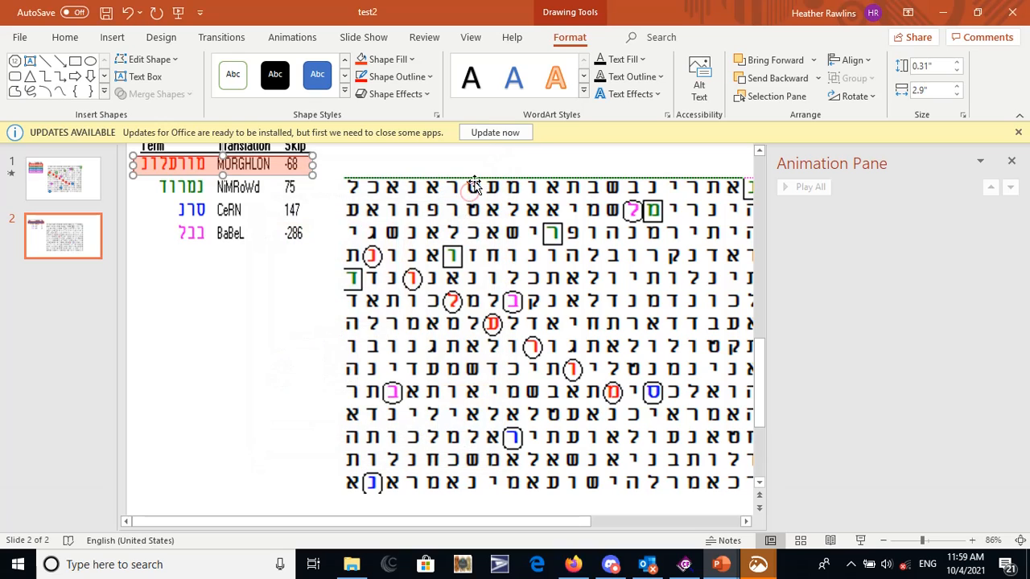
Align the red rectangle over the MORGHLON row, and undo the accidental move of the term table picture
drag(271, 167, 226, 155)
click(938, 540)
mouse_move(319, 314)
mouse_down()
mouse_move(319, 295)
mouse_move(327, 308)
mouse_up()
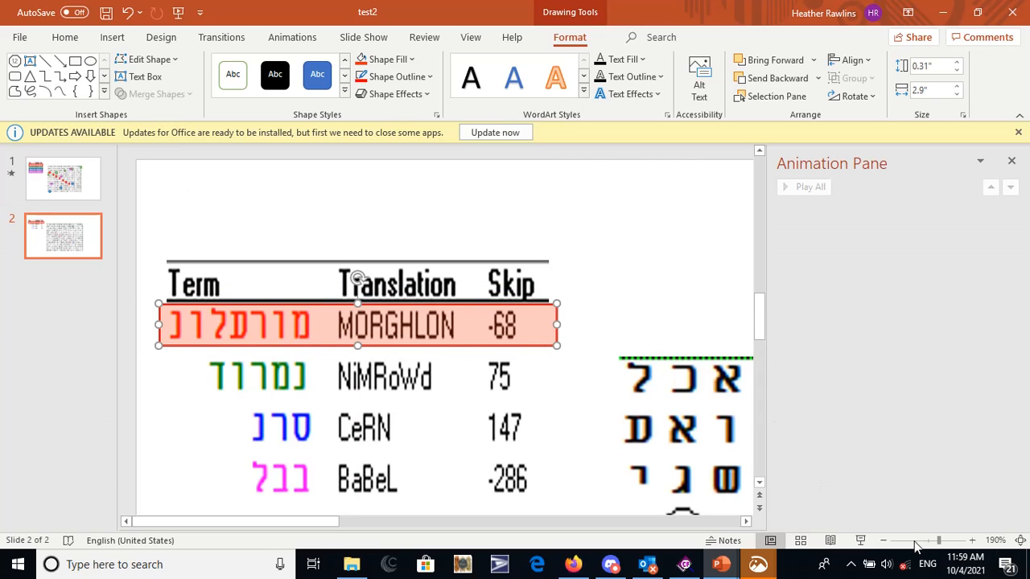
drag(347, 386, 478, 379)
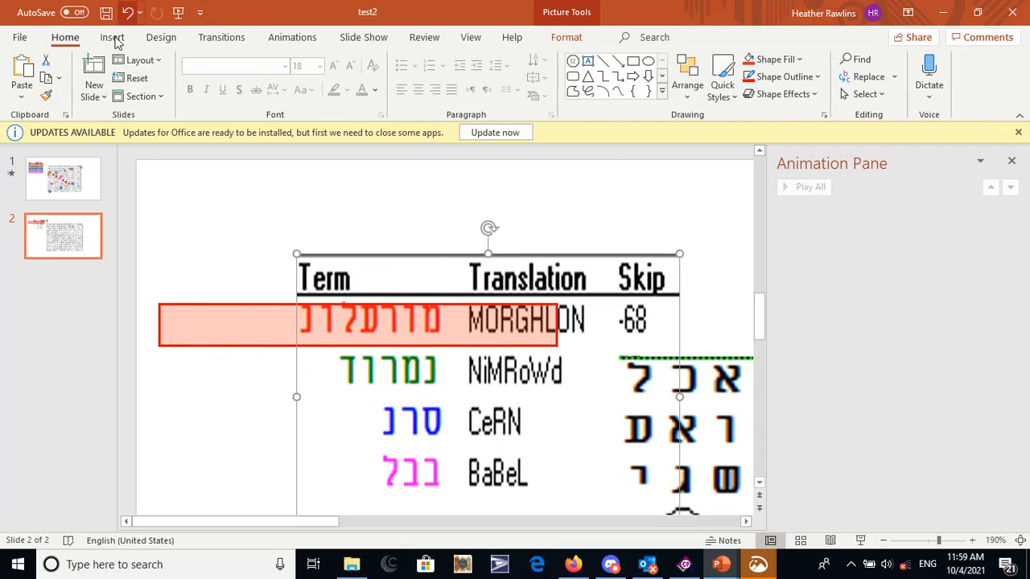
click(128, 13)
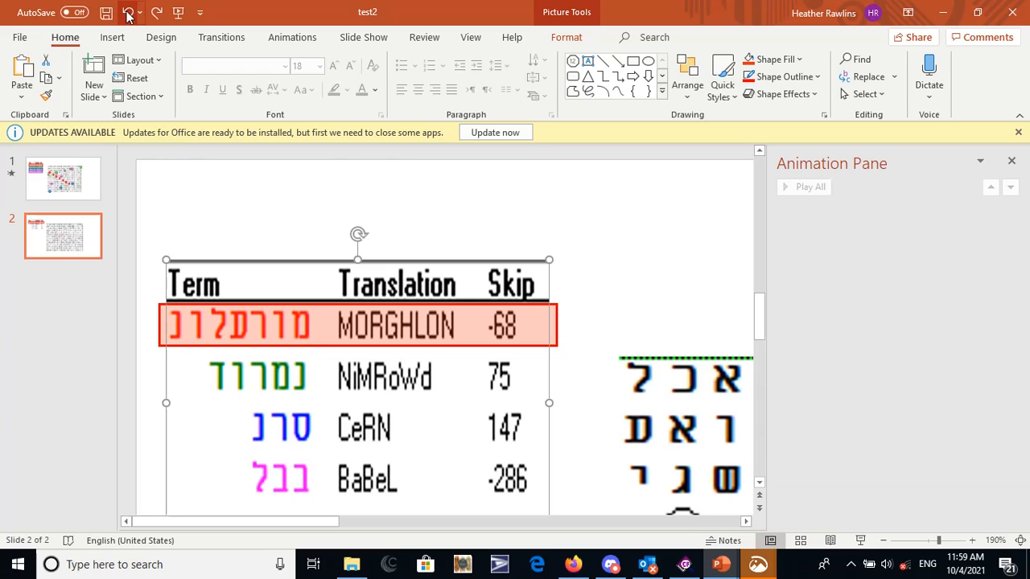
Draw an oval about 0.37 by 0.28 inches over the red circled letter in the matrix's fourth row
click(924, 542)
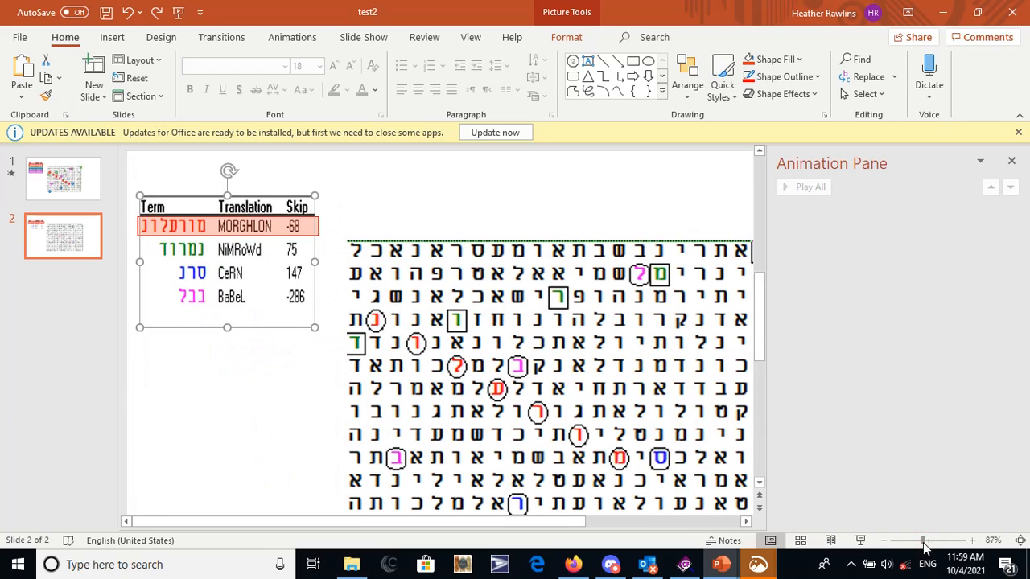
click(213, 224)
click(384, 196)
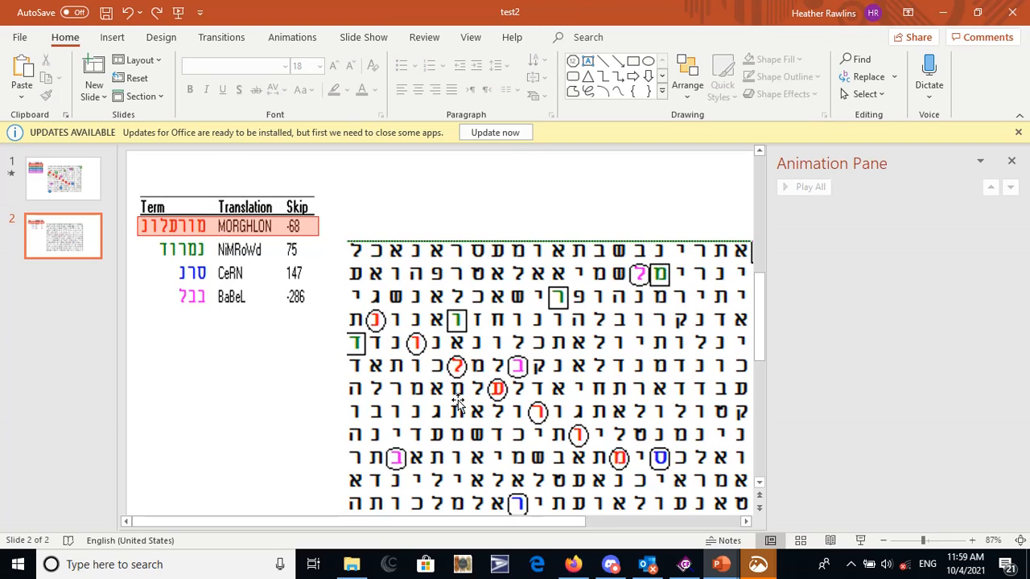
click(114, 39)
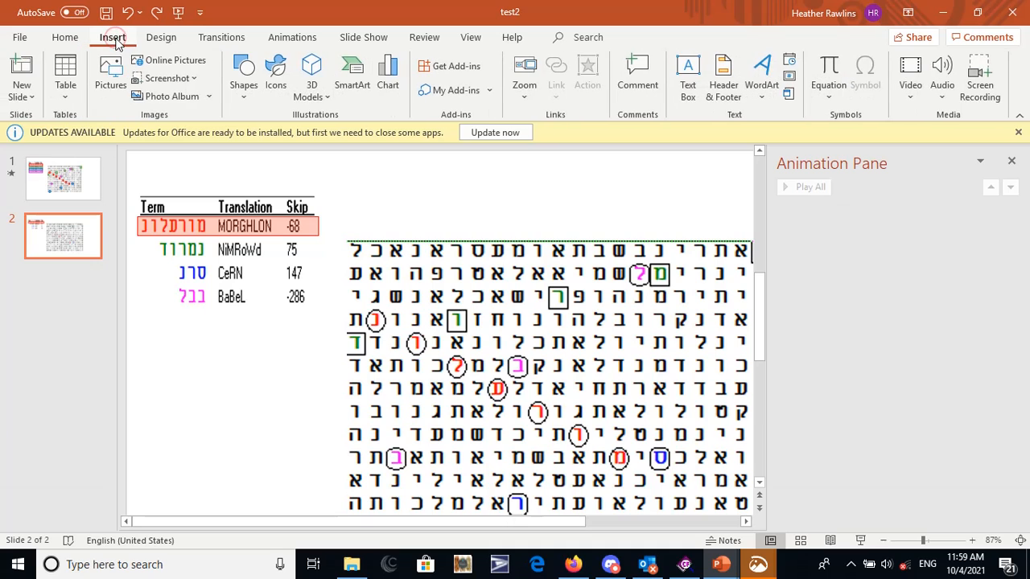
click(243, 85)
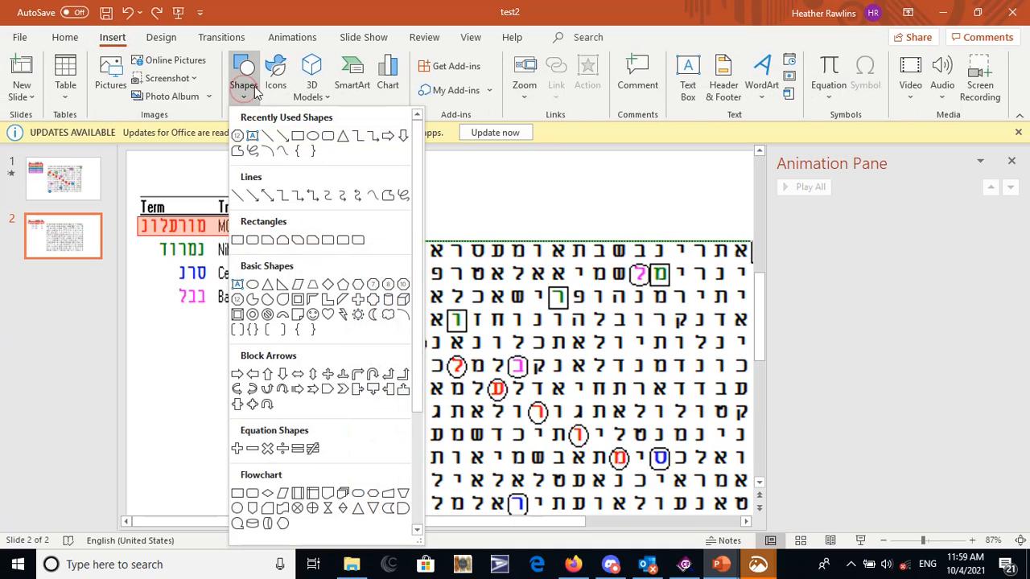
click(313, 135)
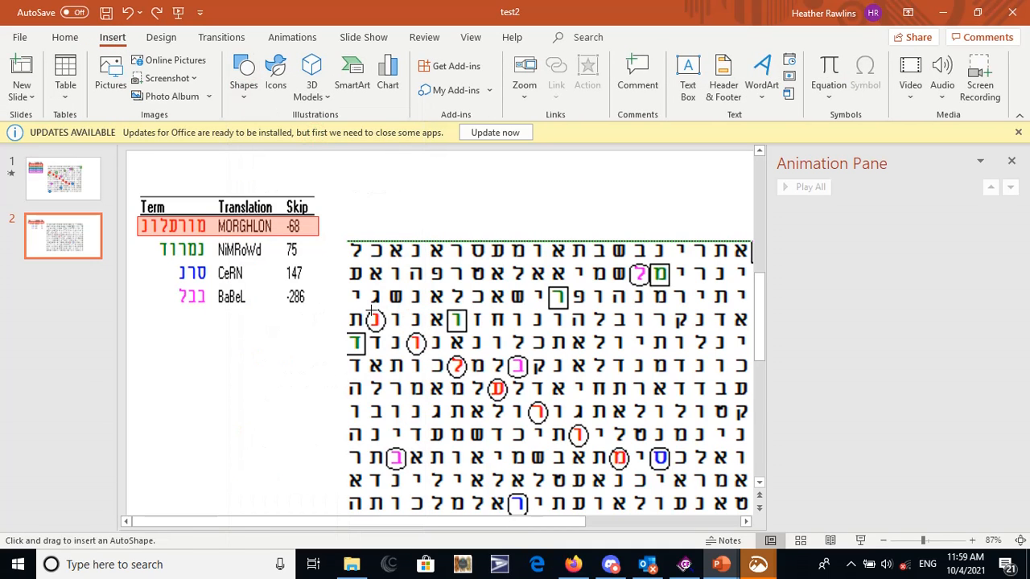
mouse_move(370, 310)
mouse_down()
mouse_move(392, 333)
mouse_move(377, 322)
mouse_up()
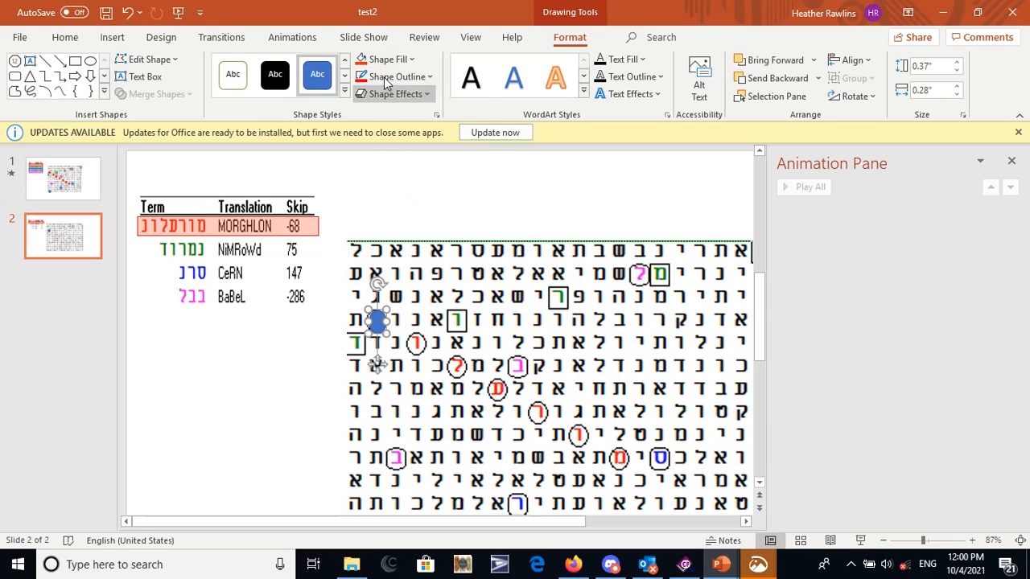
Give the oval a red outline and fill it with the recently used orange-red
click(384, 77)
click(371, 260)
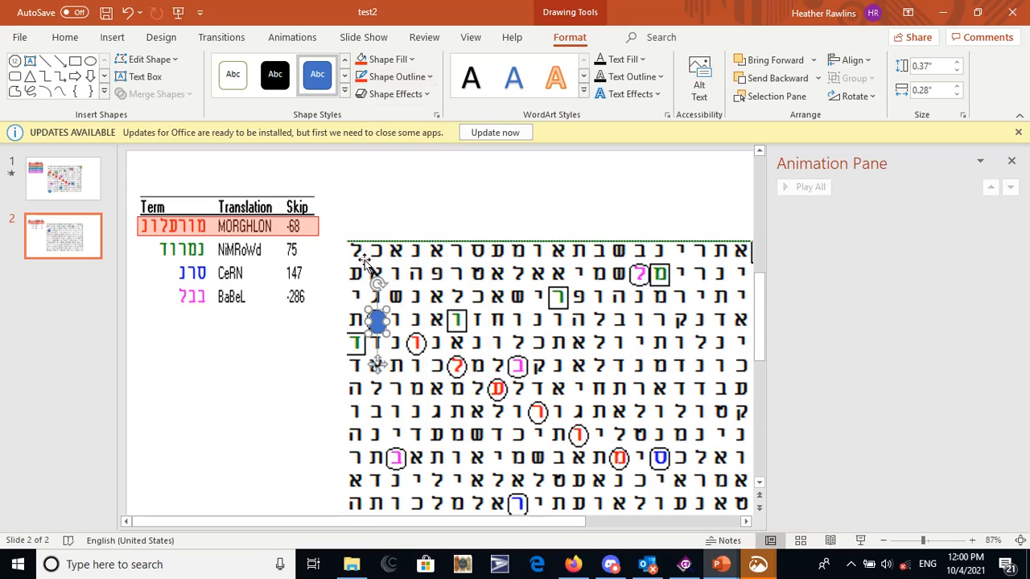
click(375, 67)
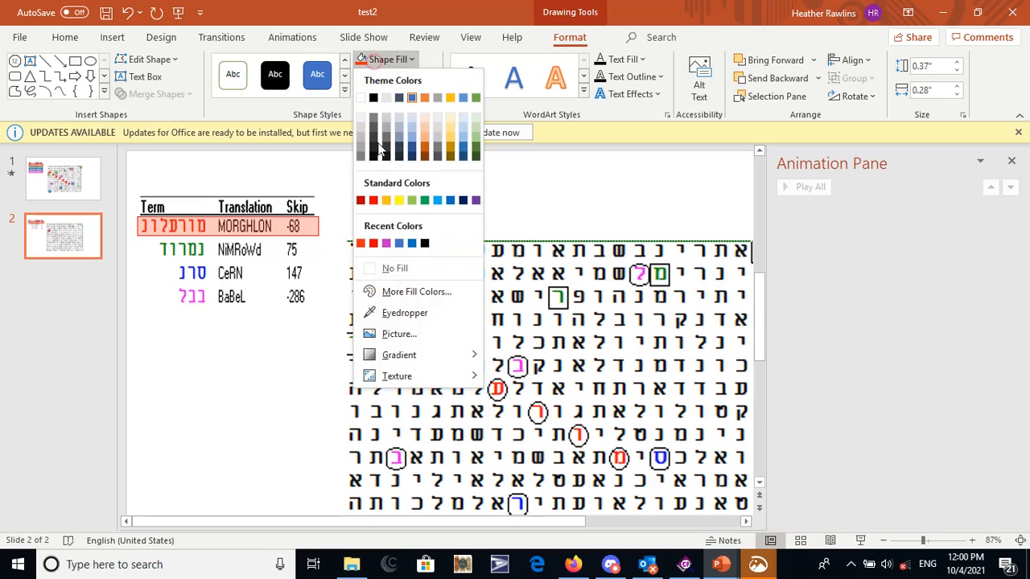
click(364, 244)
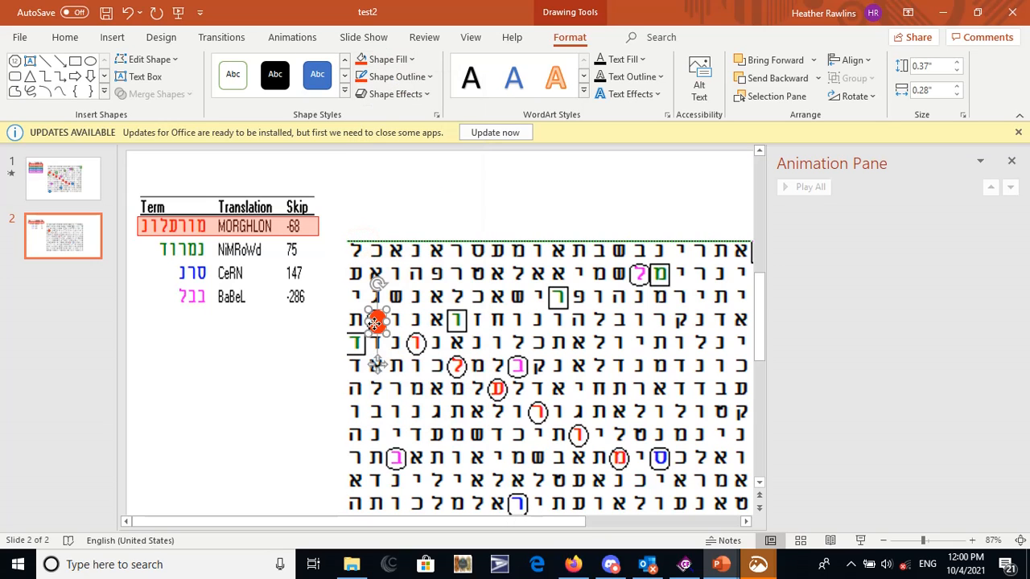
Set the transparency of the fourth-row oval's custom orange-red fill to about 76%
right_click(374, 324)
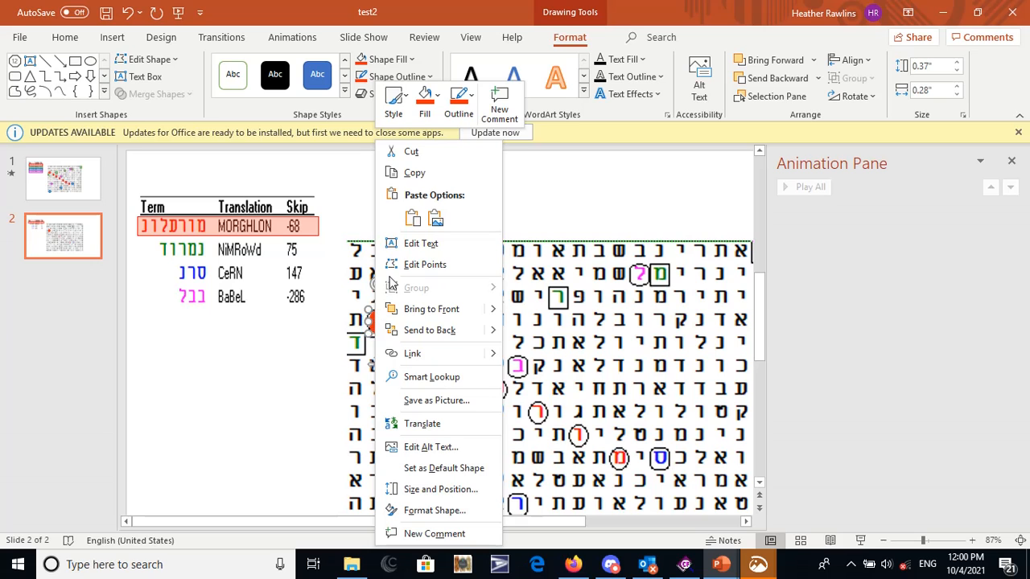
click(425, 100)
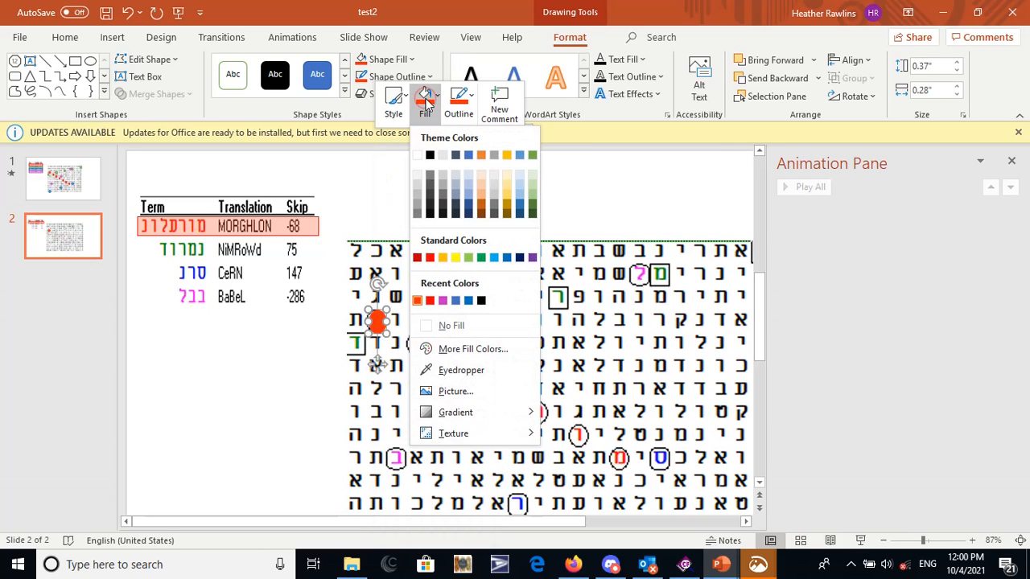
click(464, 350)
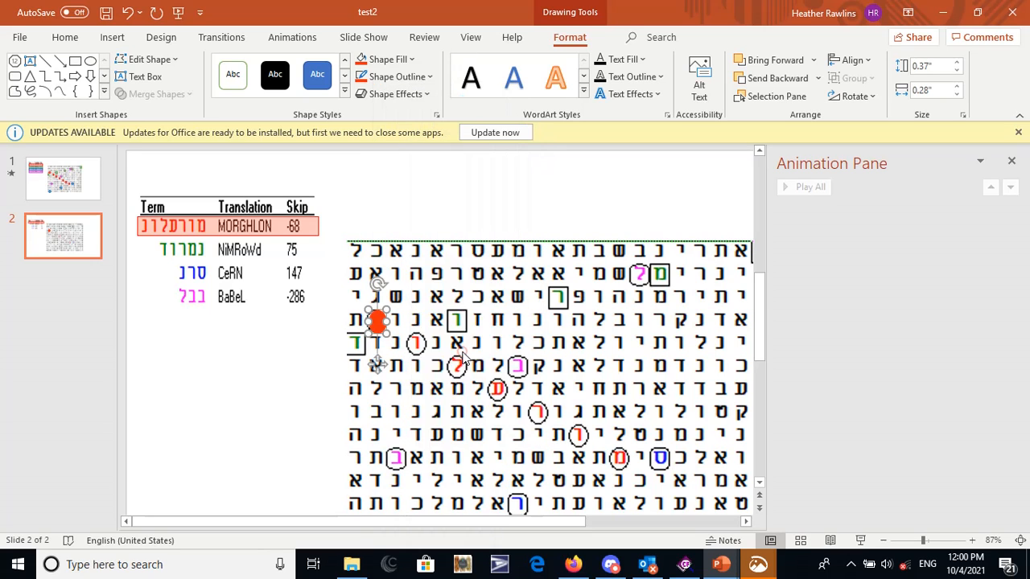
click(333, 447)
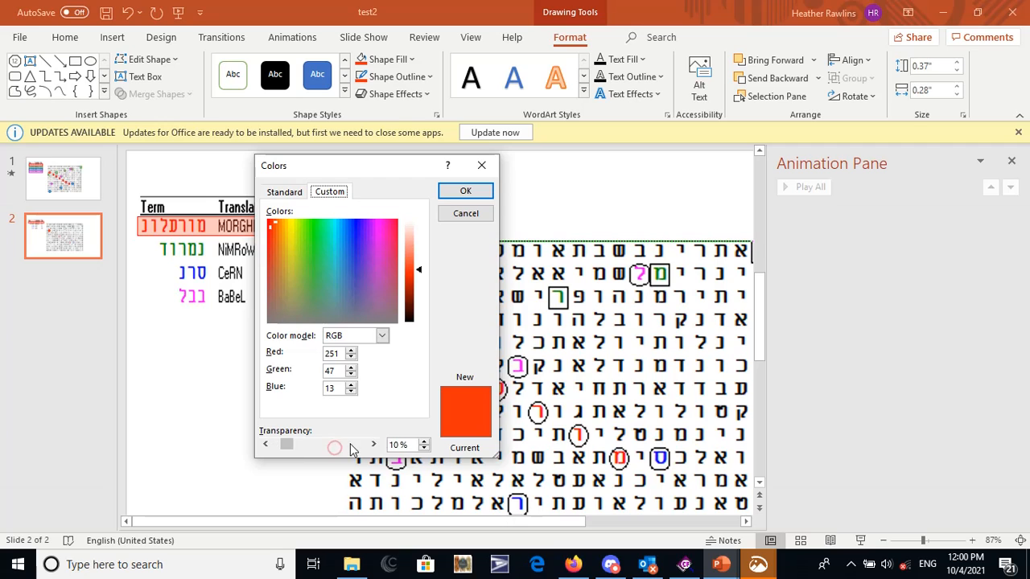
drag(333, 447, 348, 449)
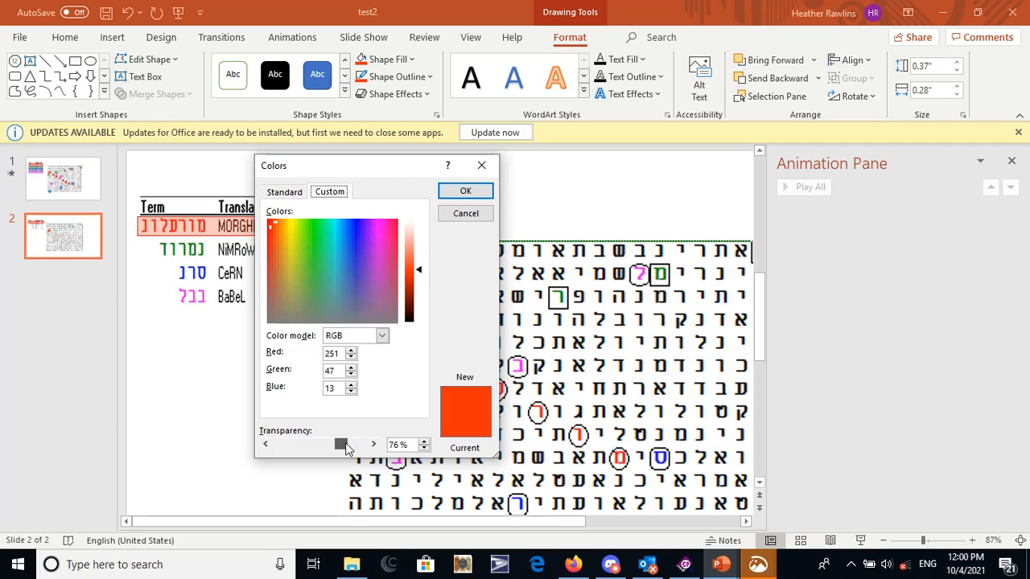
click(464, 190)
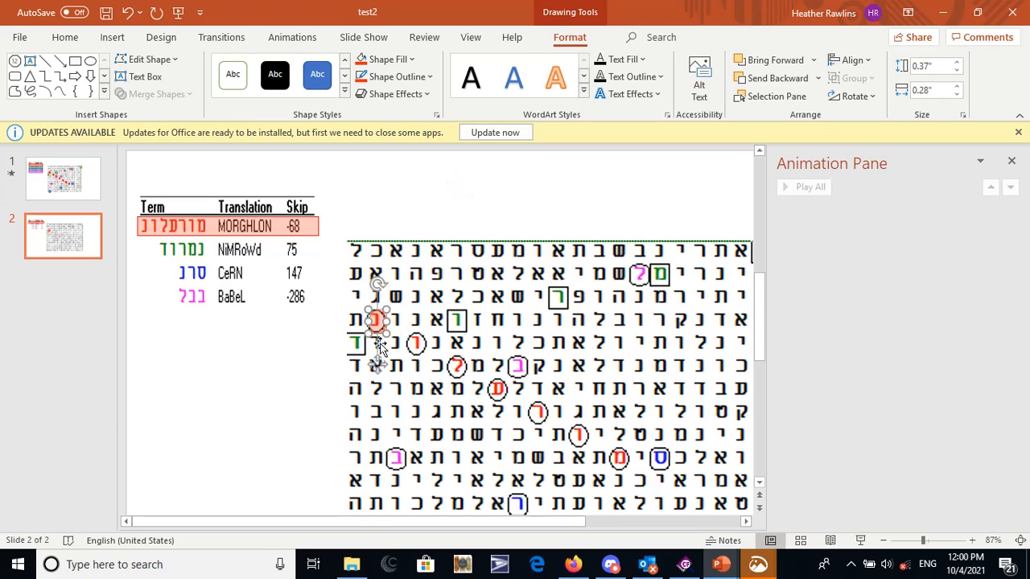
Give the red rectangle over the MORGHLON row an Appear entrance animation
click(217, 227)
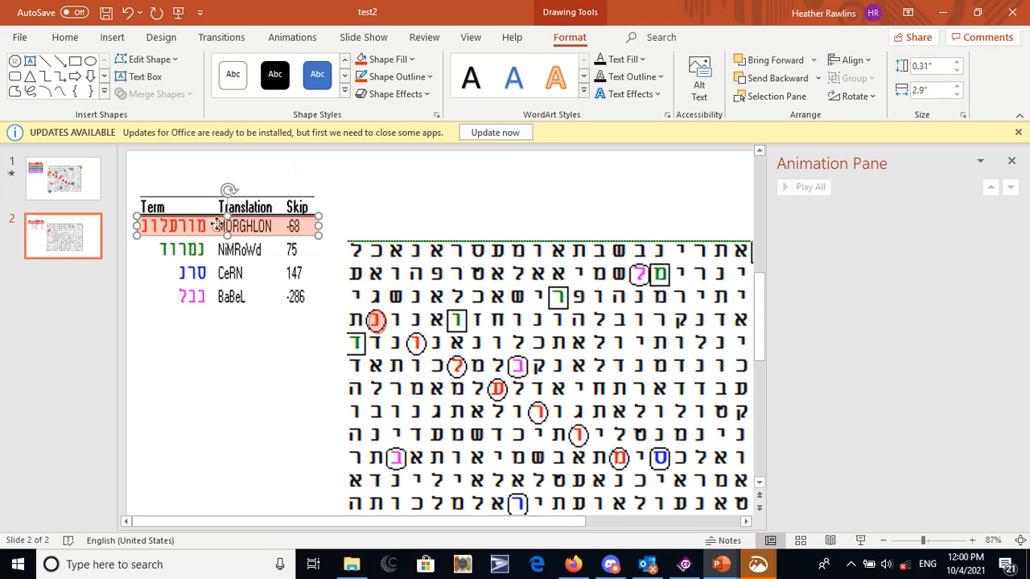
click(289, 37)
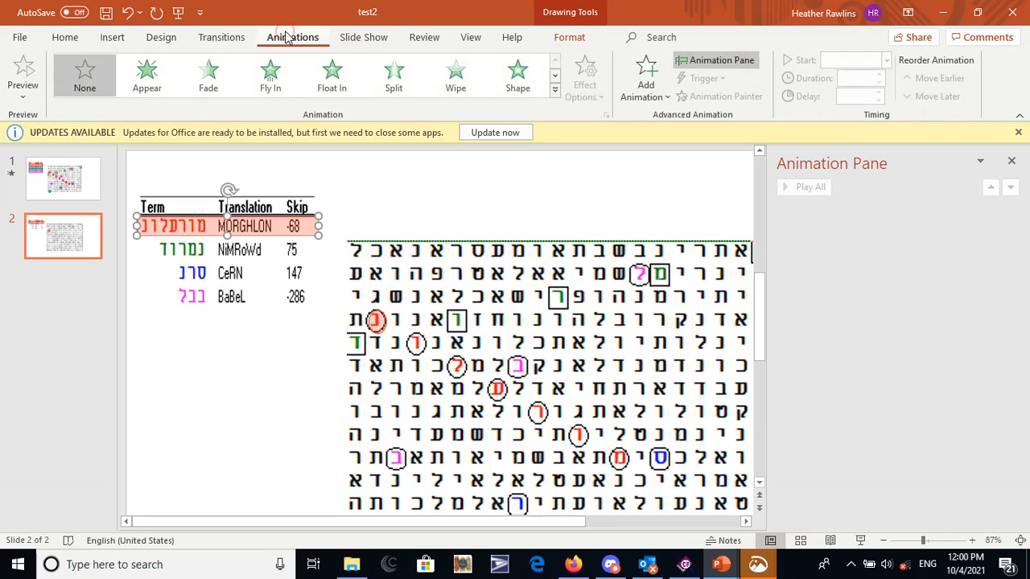
click(146, 76)
click(848, 214)
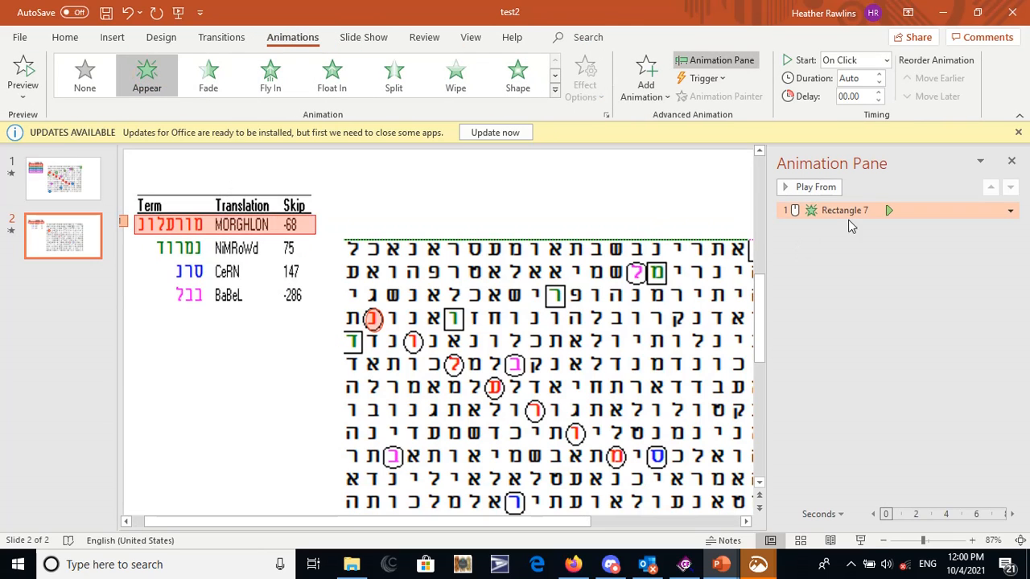
Close and reopen the Animation Pane, and give the red oval in the matrix's fourth row an Appear animation
click(1012, 162)
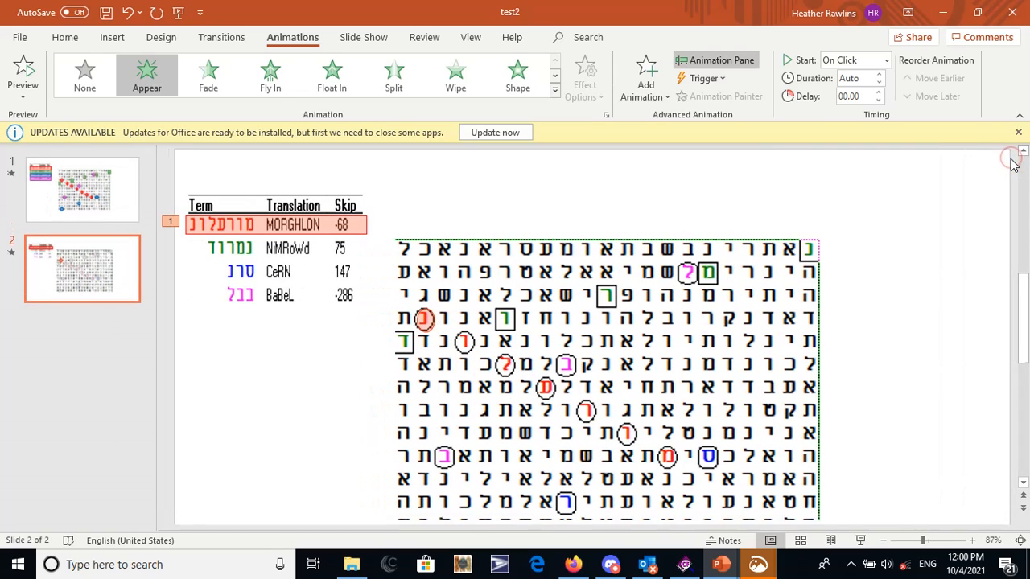
click(708, 63)
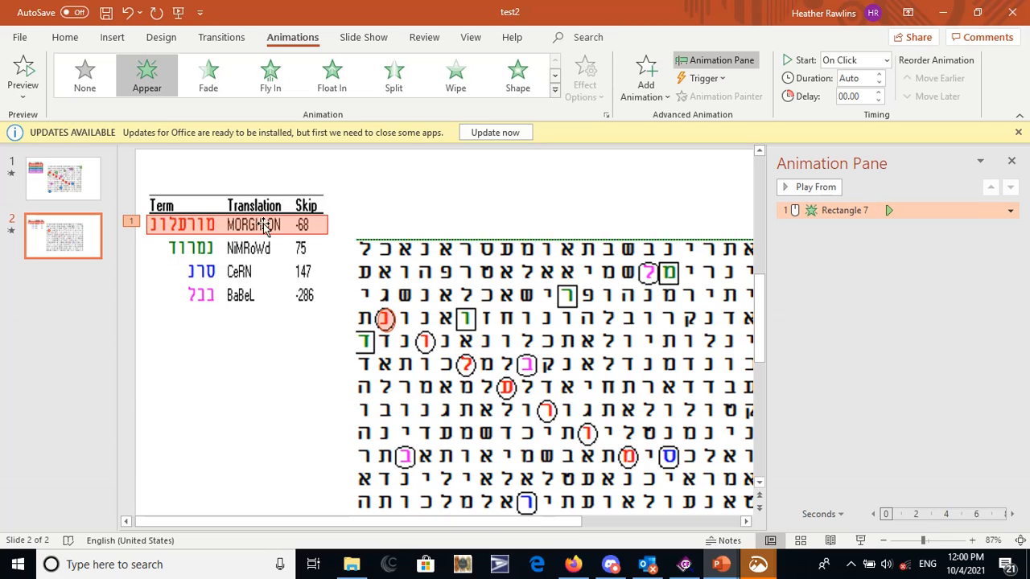
click(386, 322)
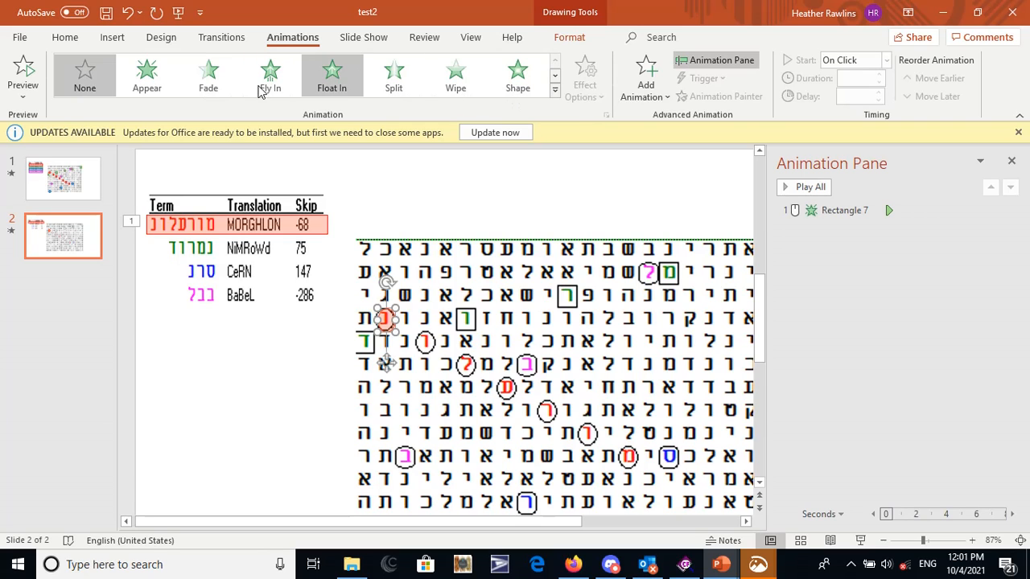
click(153, 82)
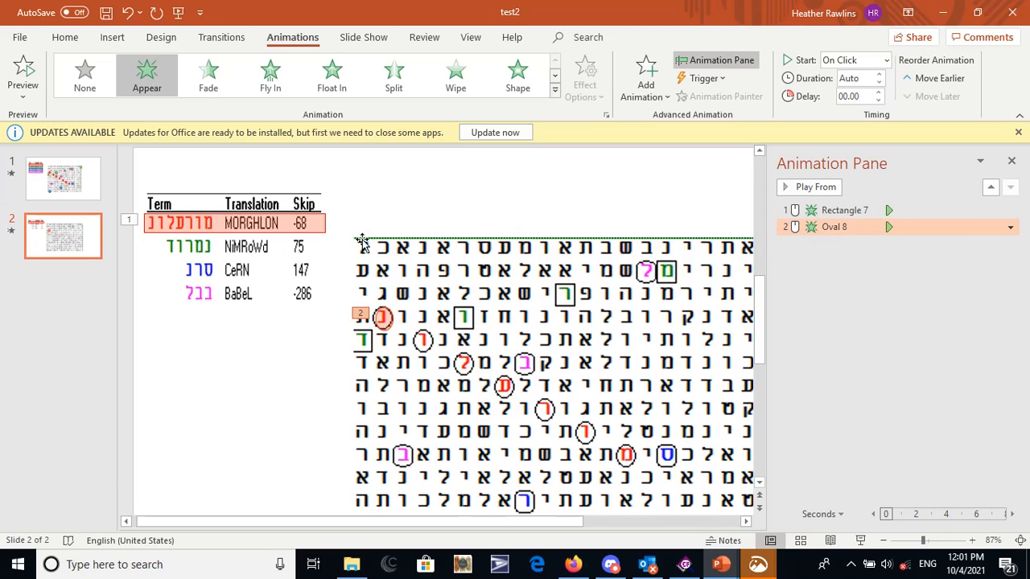
Play the slide show from the current slide to preview the animations, and exit at its end
click(855, 536)
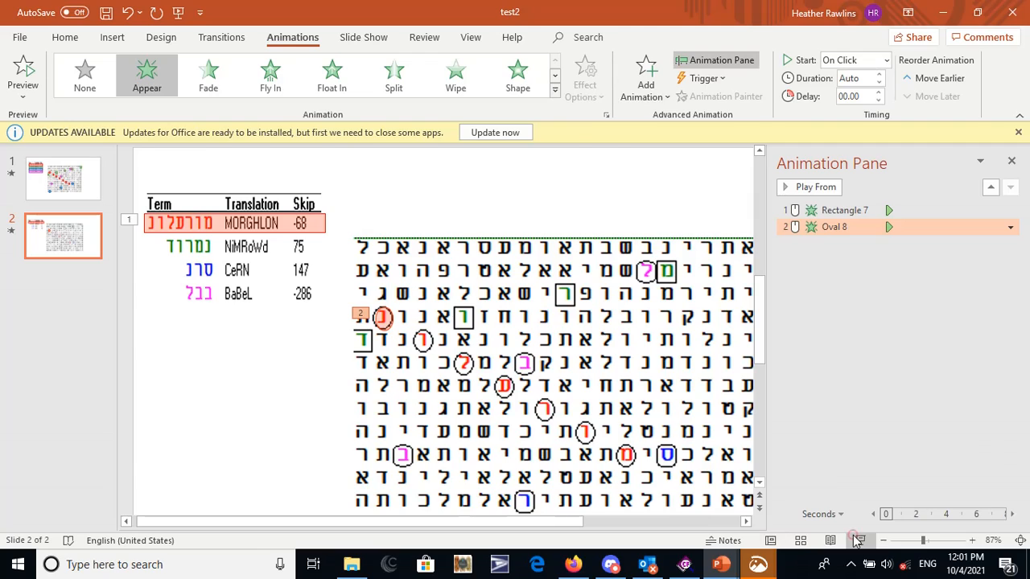
click(851, 542)
click(851, 544)
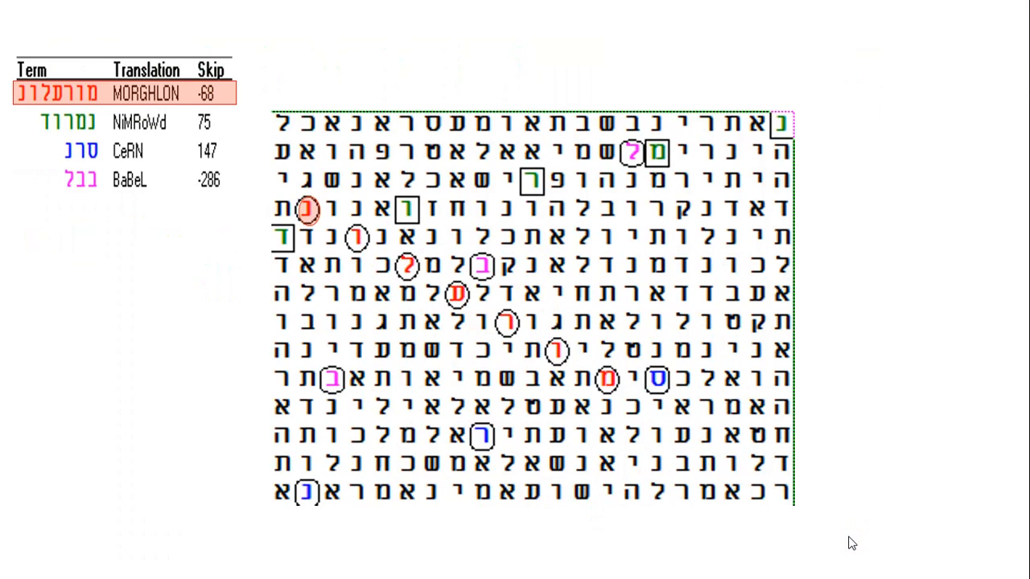
click(584, 146)
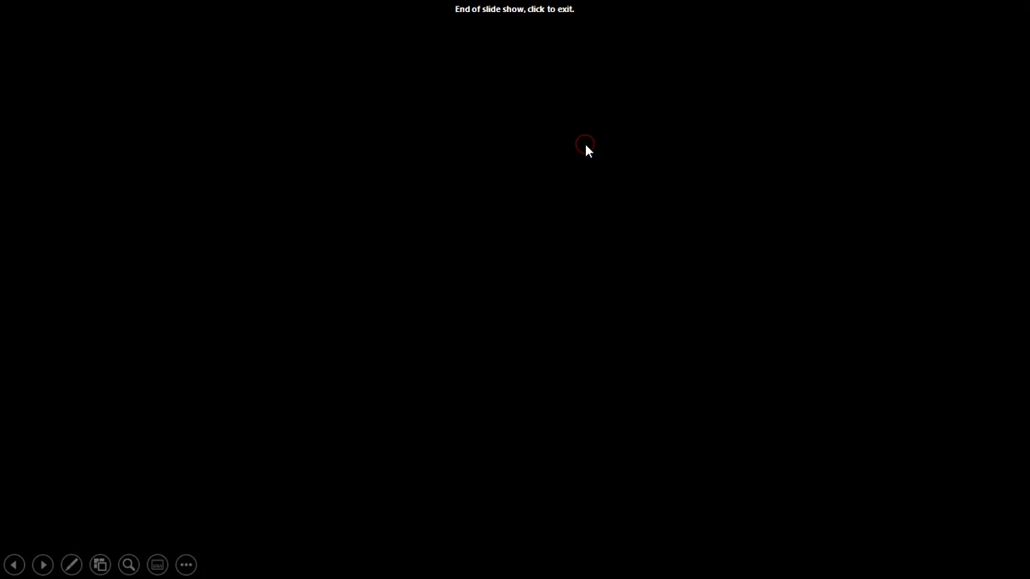
click(584, 146)
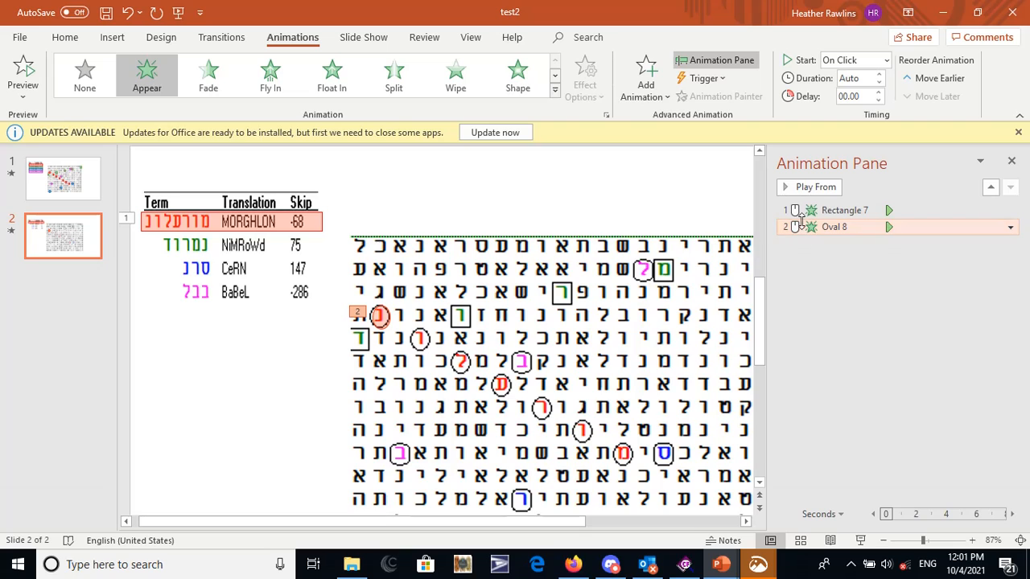
Copy the animated red oval and place the copy over the red circled letter in the matrix's fifth row
click(380, 316)
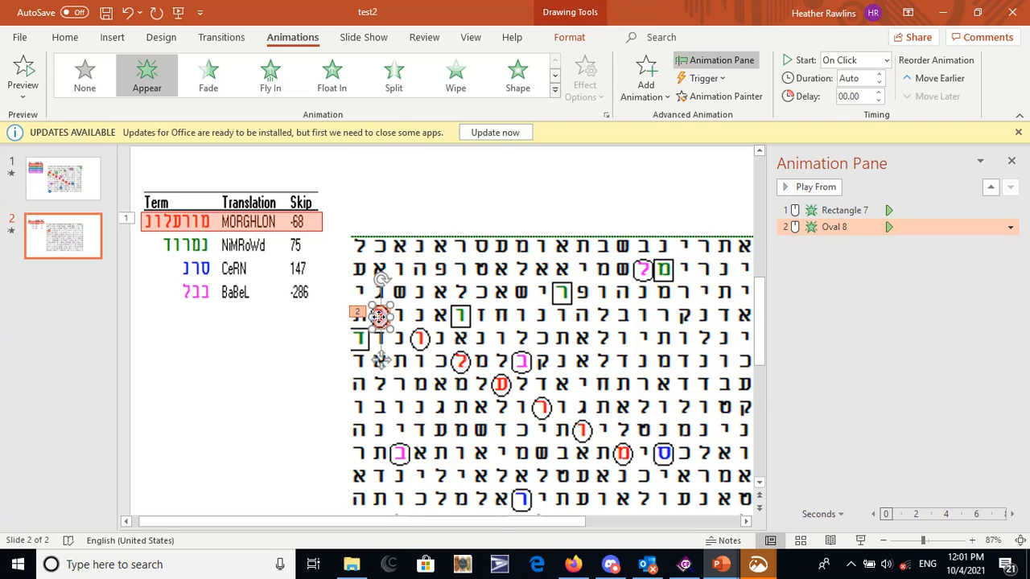
right_click(379, 317)
click(426, 176)
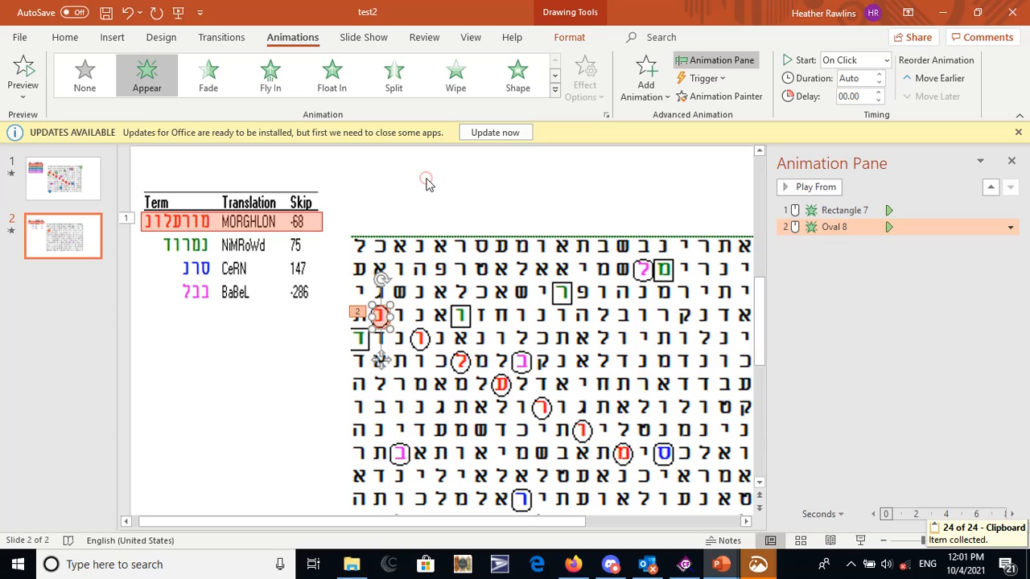
right_click(318, 321)
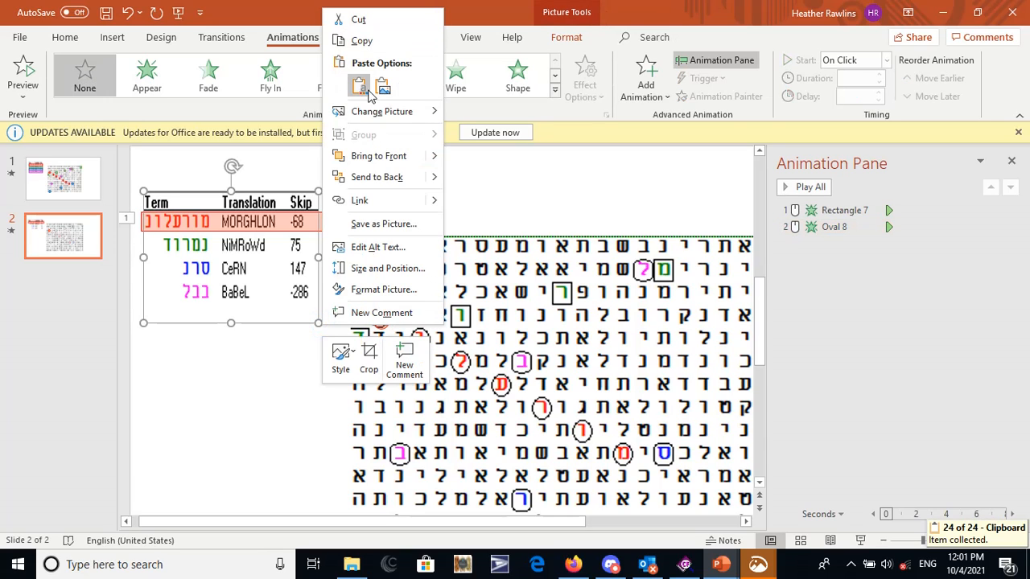
click(369, 91)
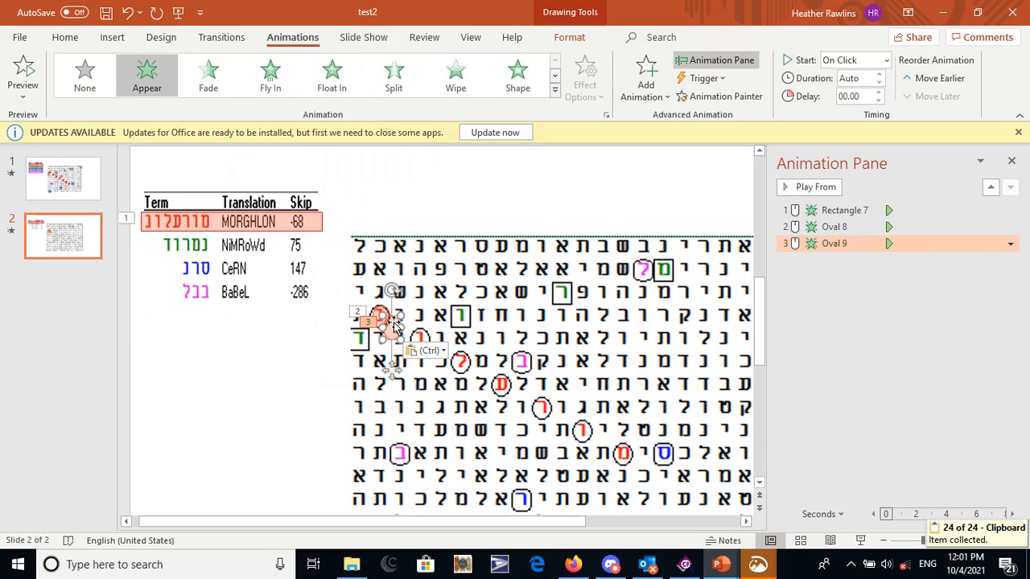
drag(394, 324, 415, 338)
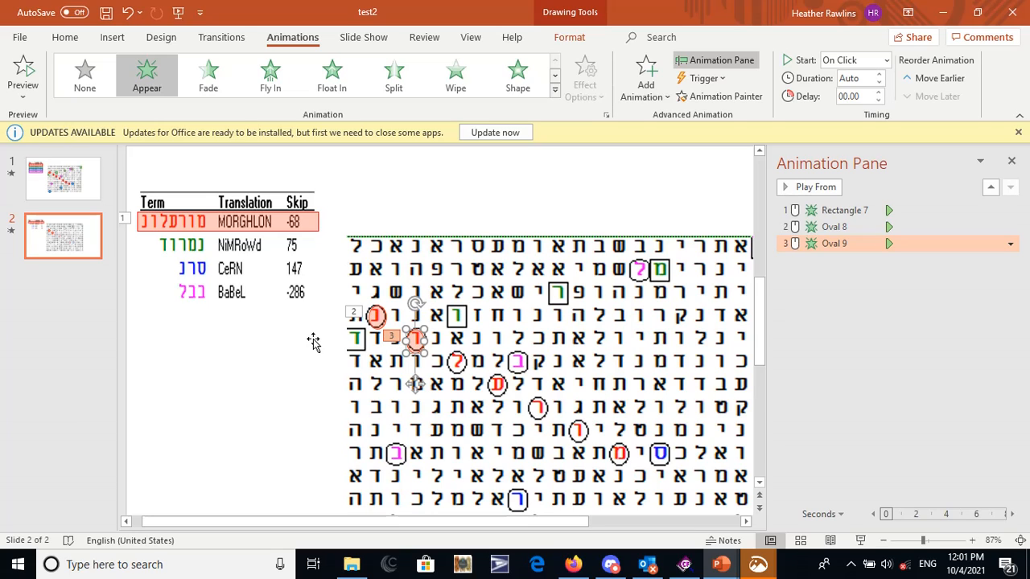
Paste another copy of the red oval and align it closely over the red circled letter in the sixth row
key(ctrl+v)
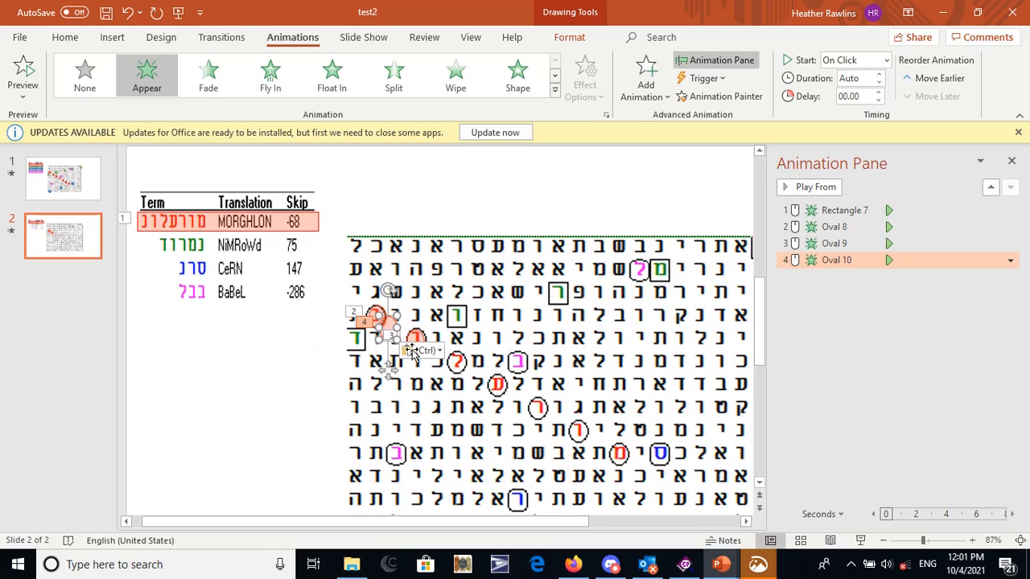
click(412, 339)
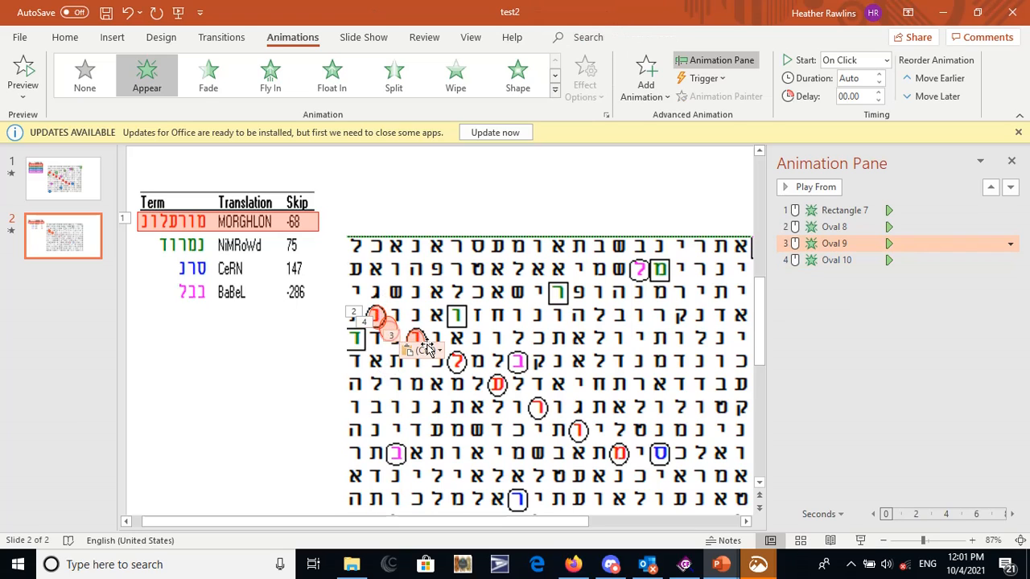
click(388, 326)
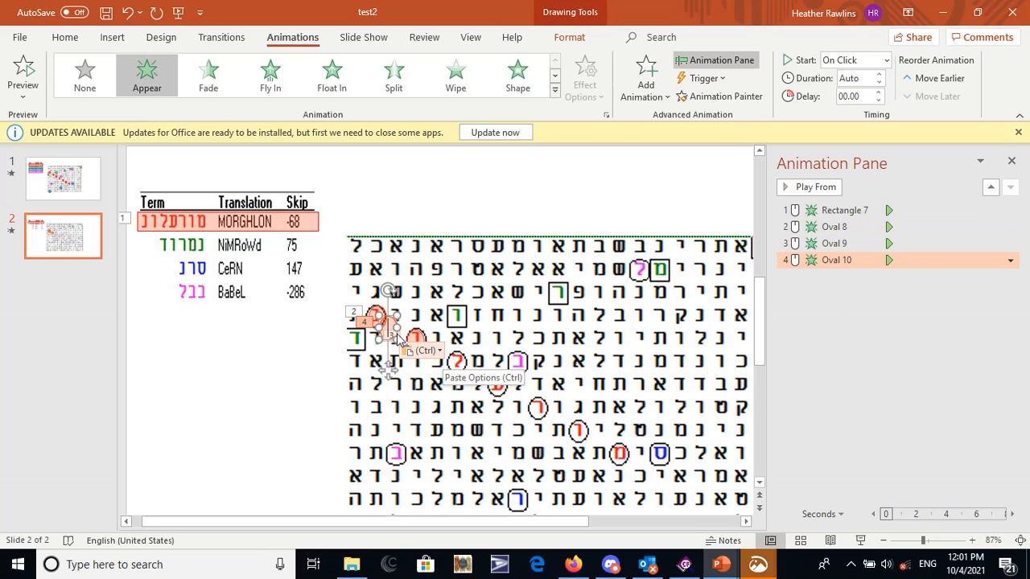
drag(388, 326, 455, 362)
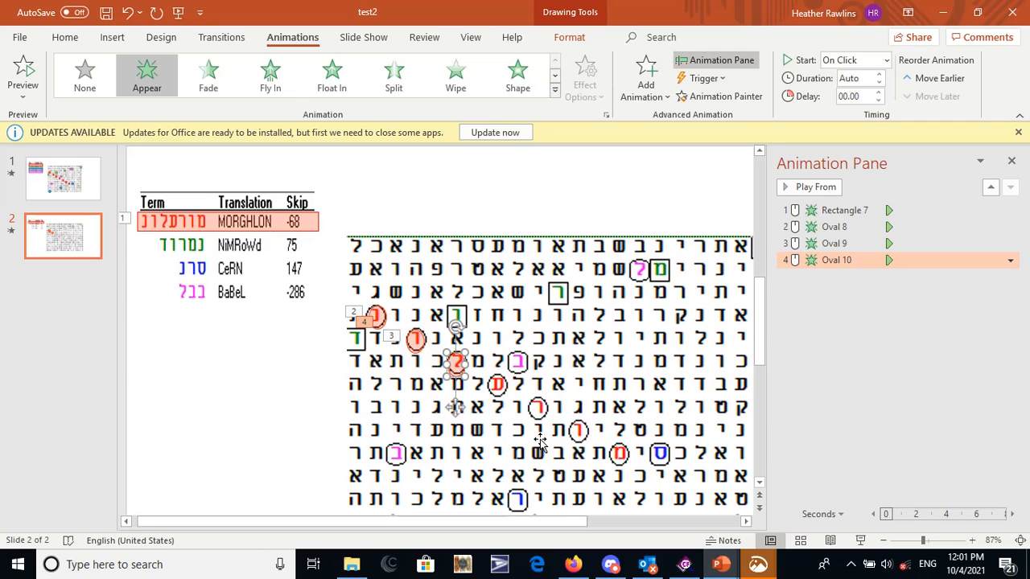
click(949, 540)
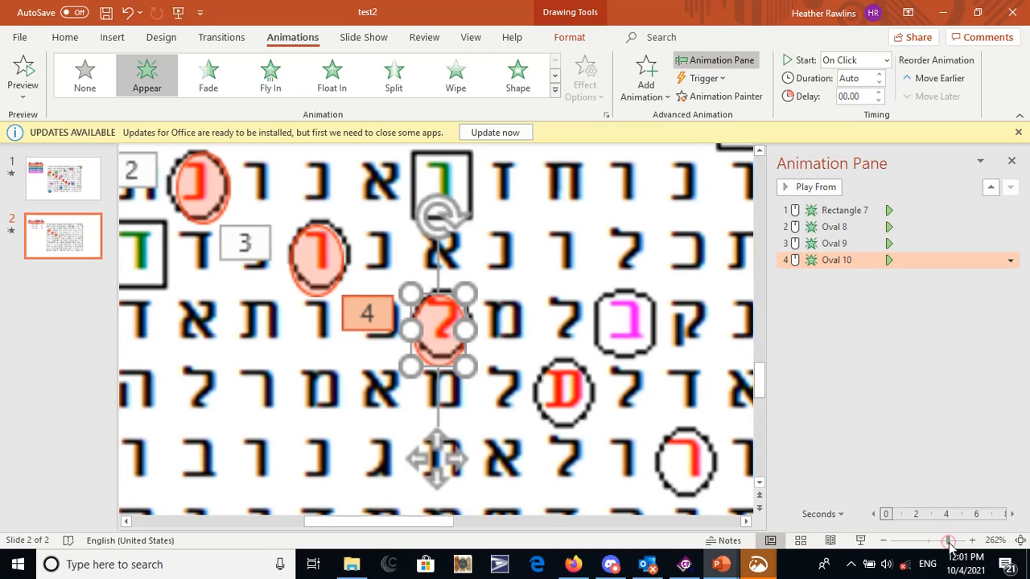
drag(433, 332, 433, 325)
drag(438, 322, 438, 321)
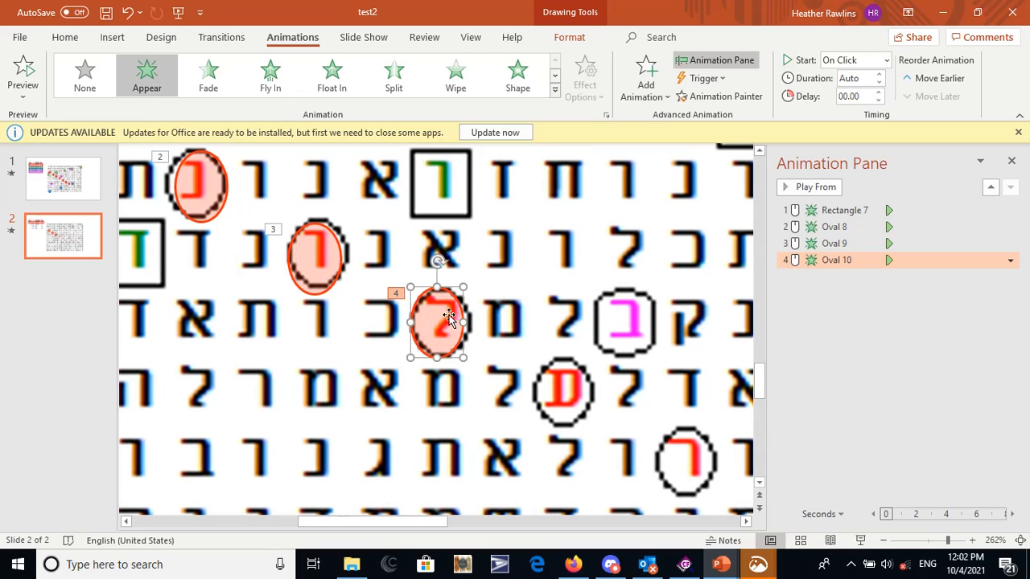
Set the sixth-row oval's outline weight to 2¼ pt and nudge the oval so it covers the printed circle
right_click(448, 317)
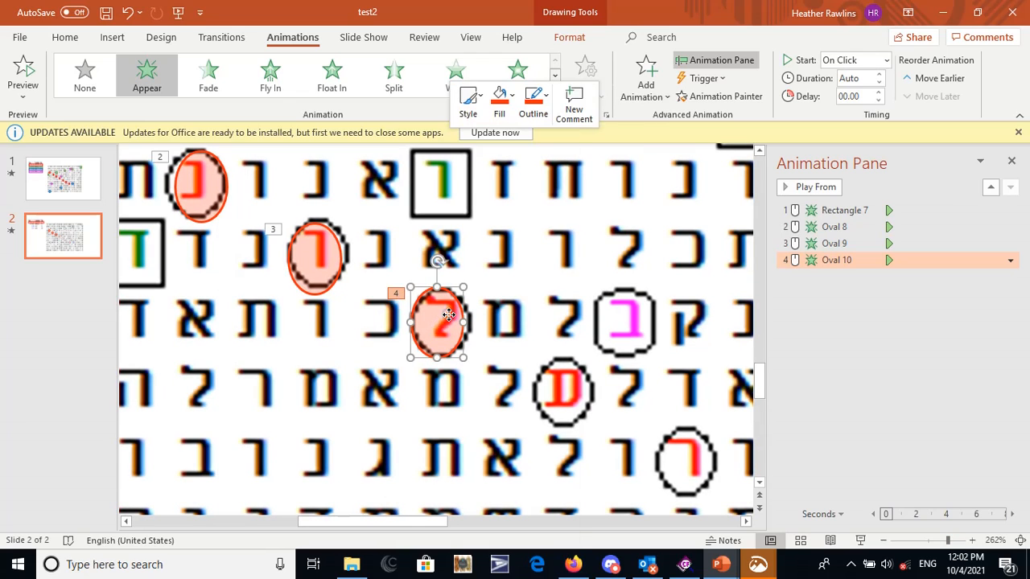
click(533, 105)
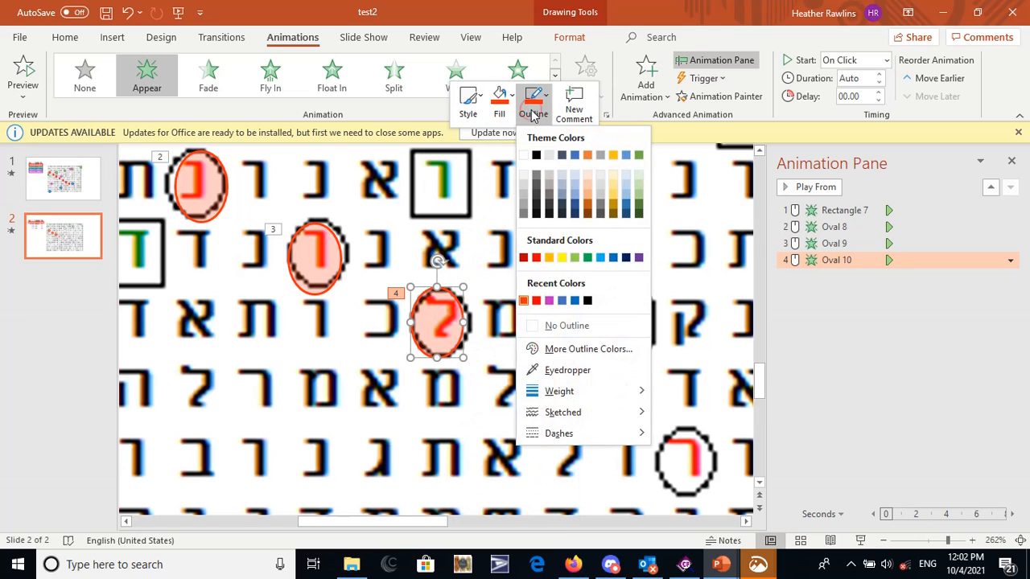
mouse_move(609, 400)
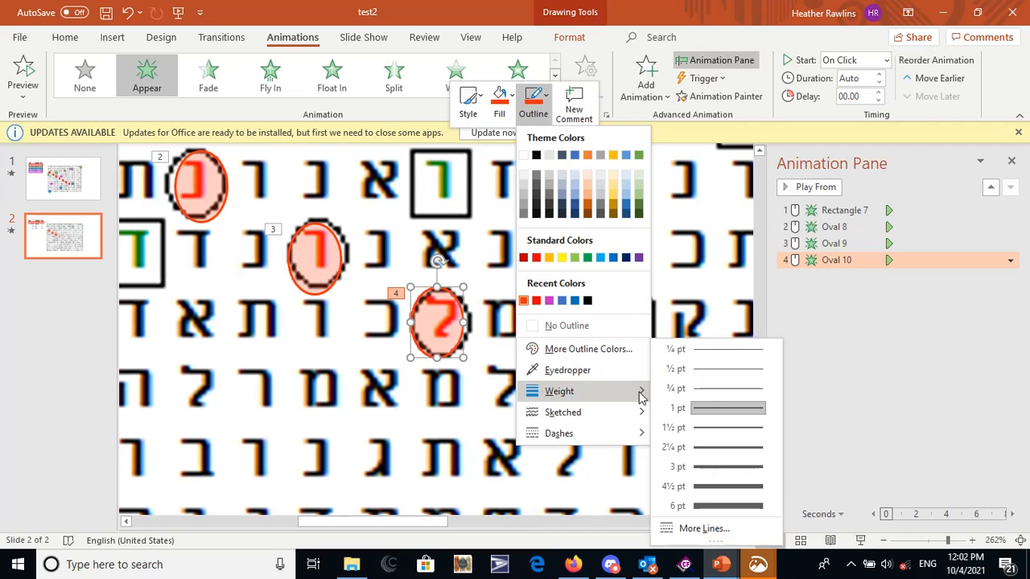
click(695, 450)
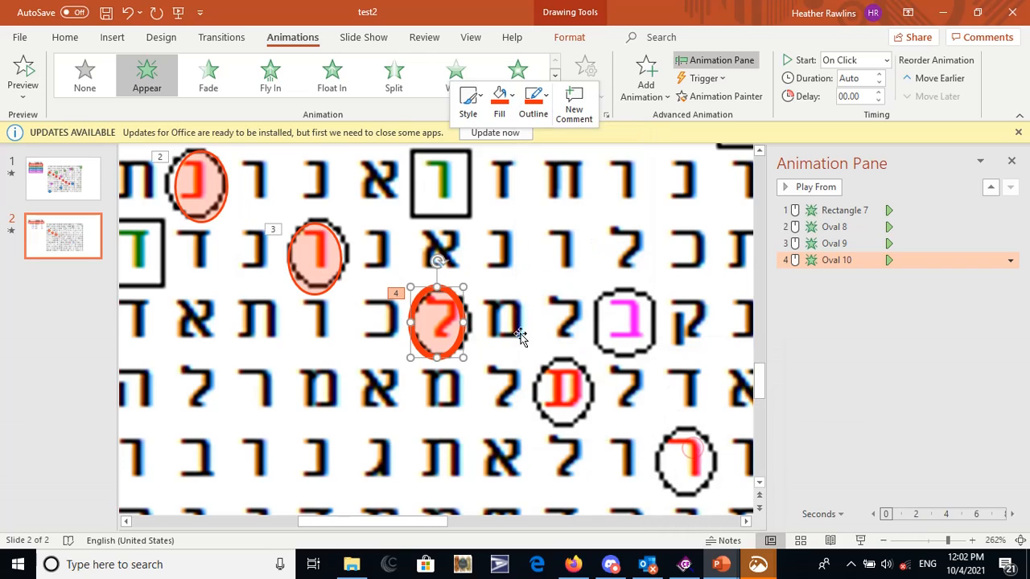
drag(451, 340, 447, 341)
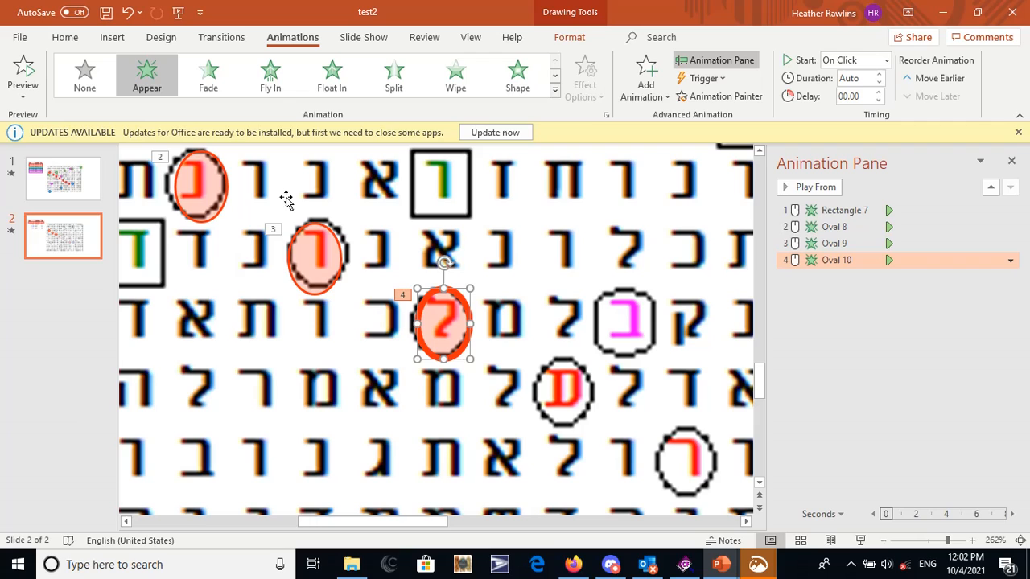
Thicken the outlines of the fifth-row and fourth-row red ovals to match the outline weight of the sixth-row oval
click(310, 243)
right_click(311, 243)
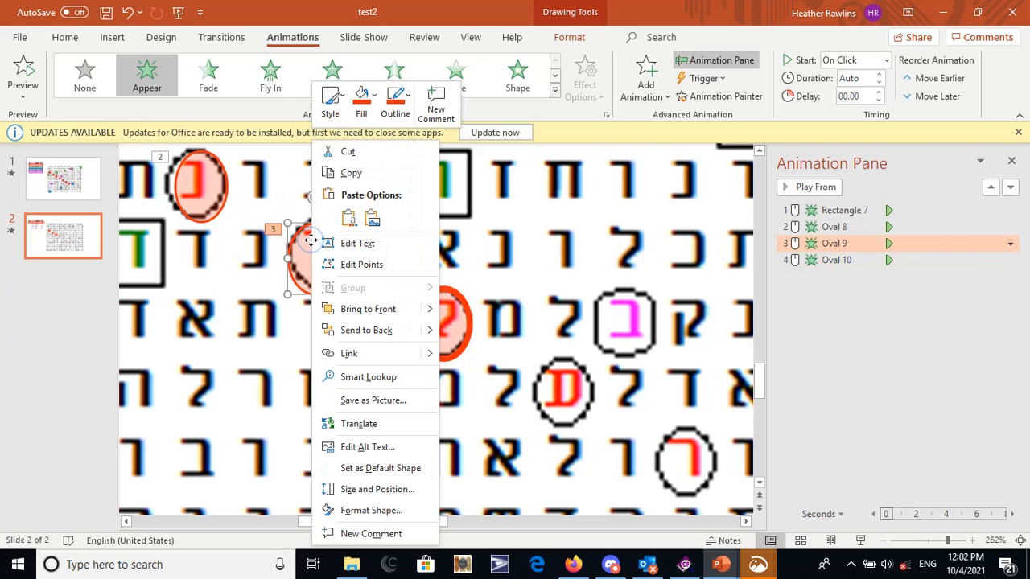
click(400, 102)
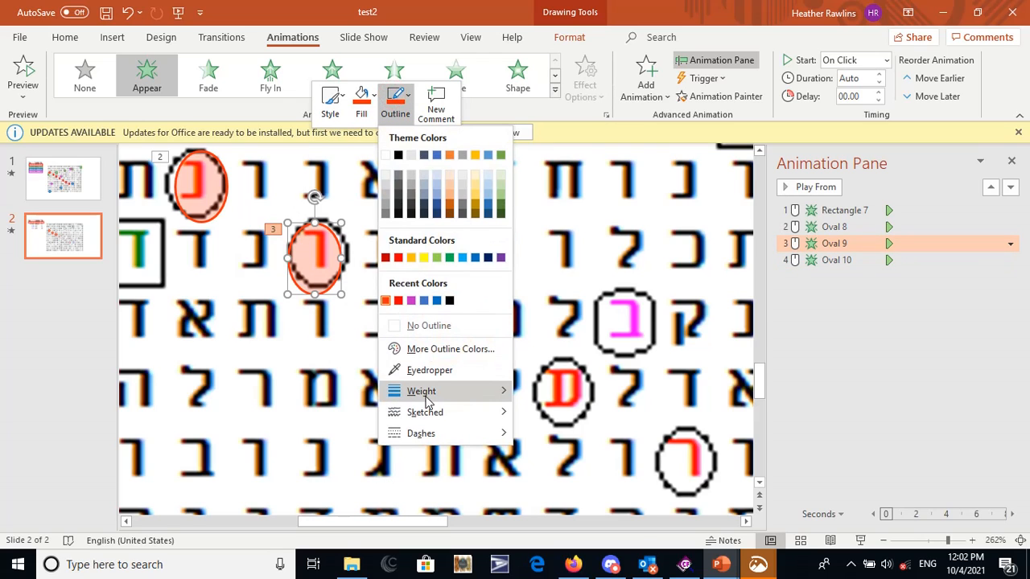
mouse_move(426, 402)
click(567, 449)
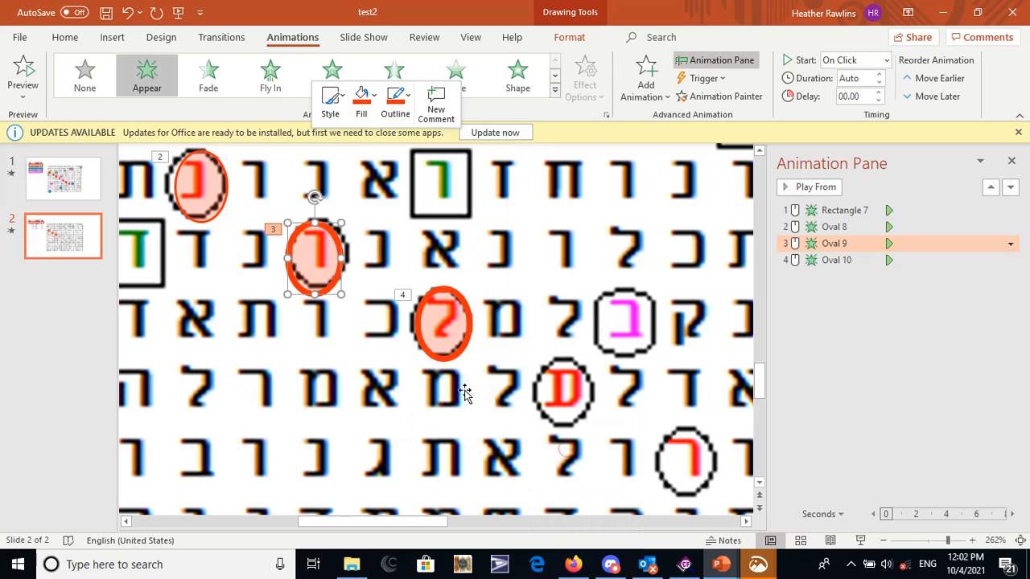
click(200, 186)
right_click(200, 186)
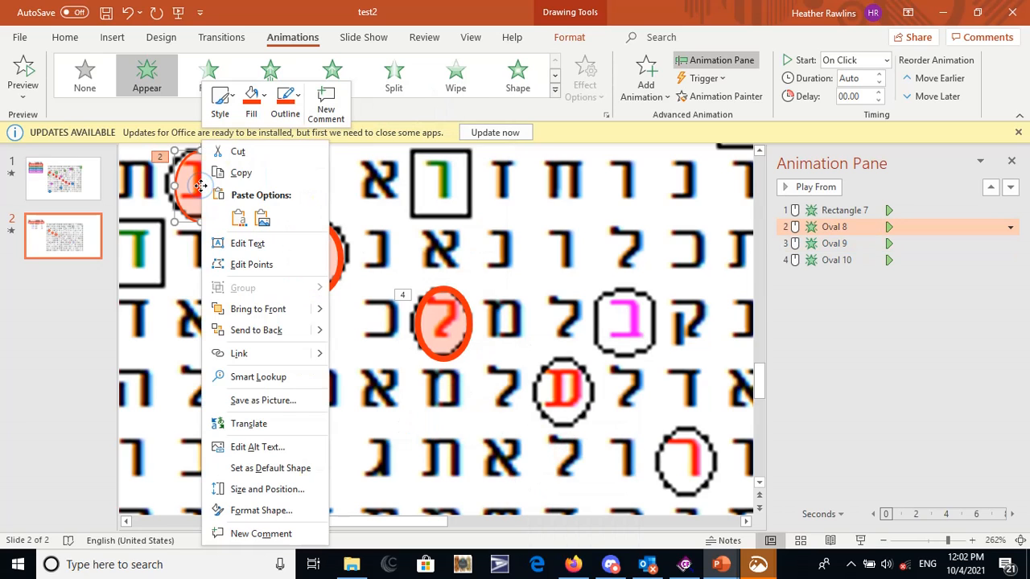
click(284, 103)
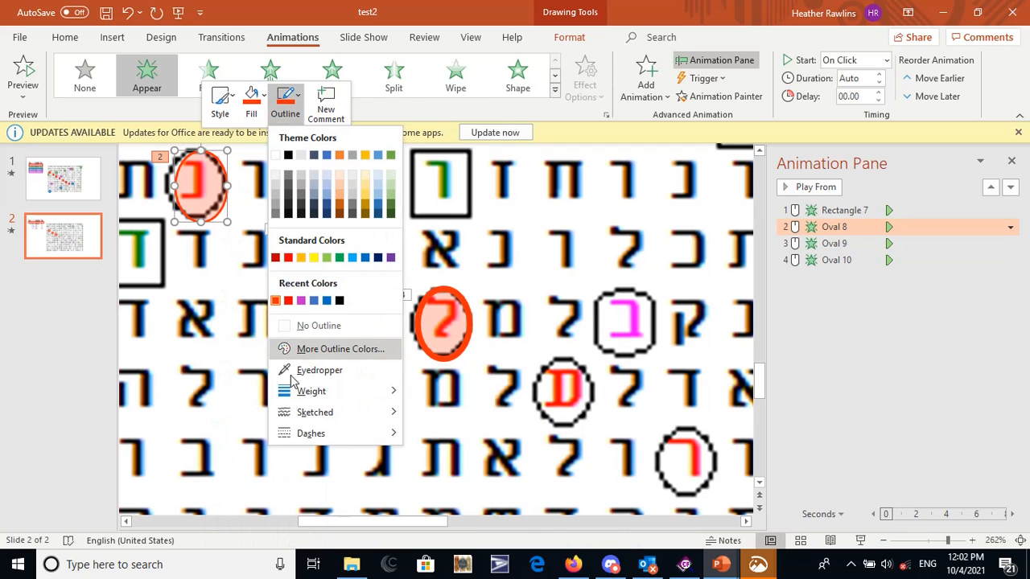
mouse_move(322, 391)
click(443, 447)
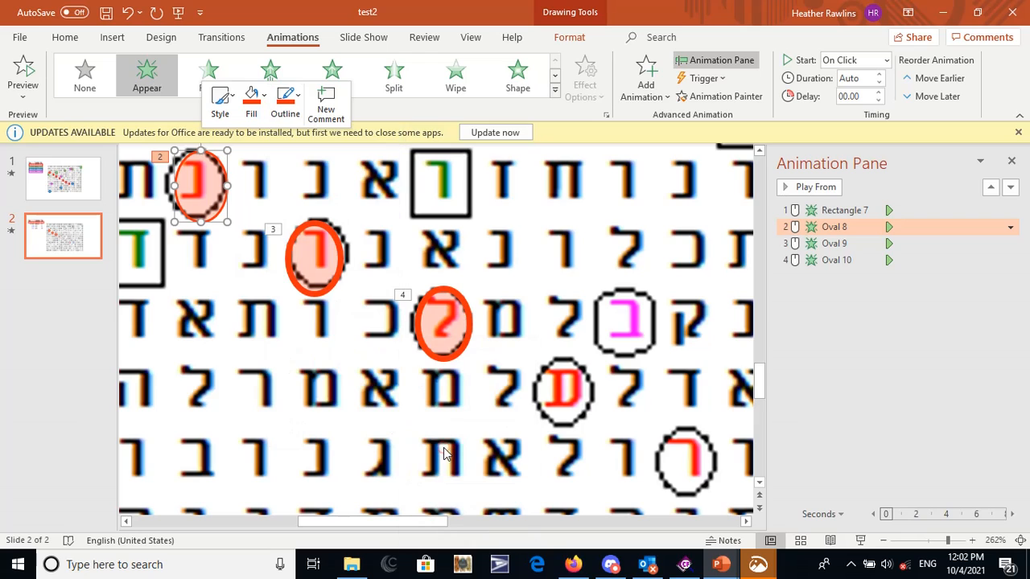
Copy the sixth-row red oval and place copies over the red circled letters in the matrix's seventh and eighth rows
click(466, 334)
key(ctrl+c)
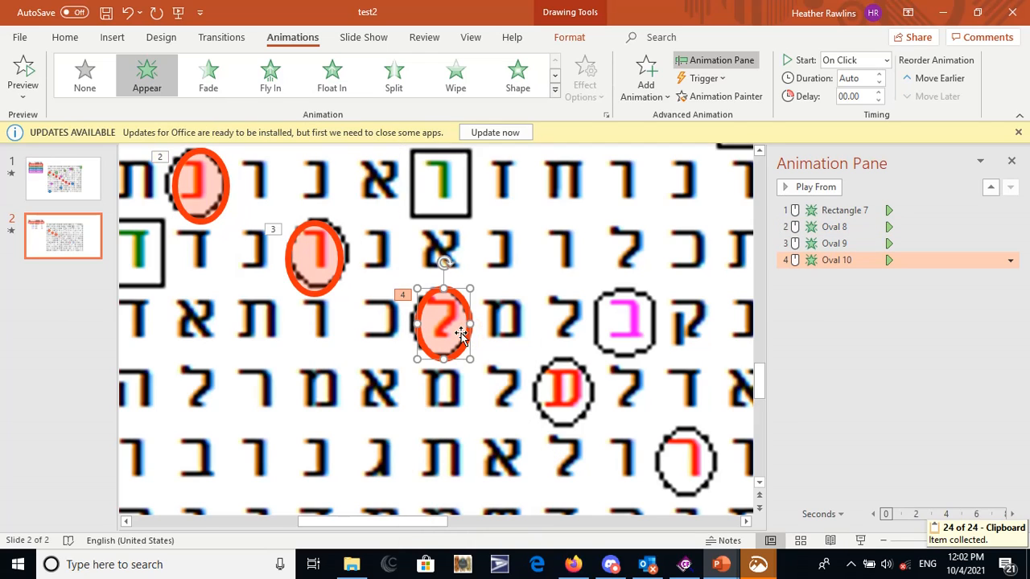
key(ctrl+v)
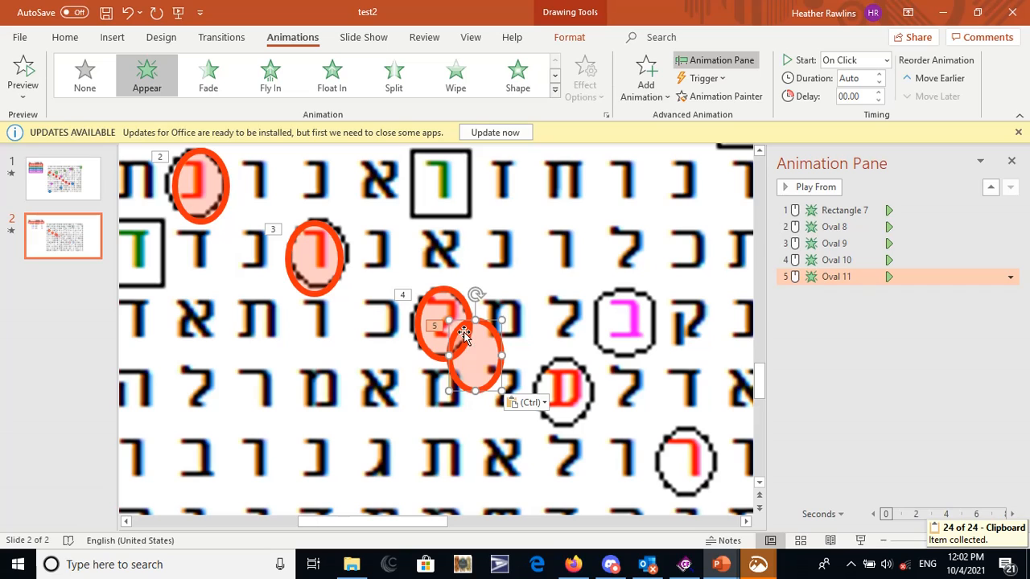
drag(472, 370, 558, 404)
key(ctrl+v)
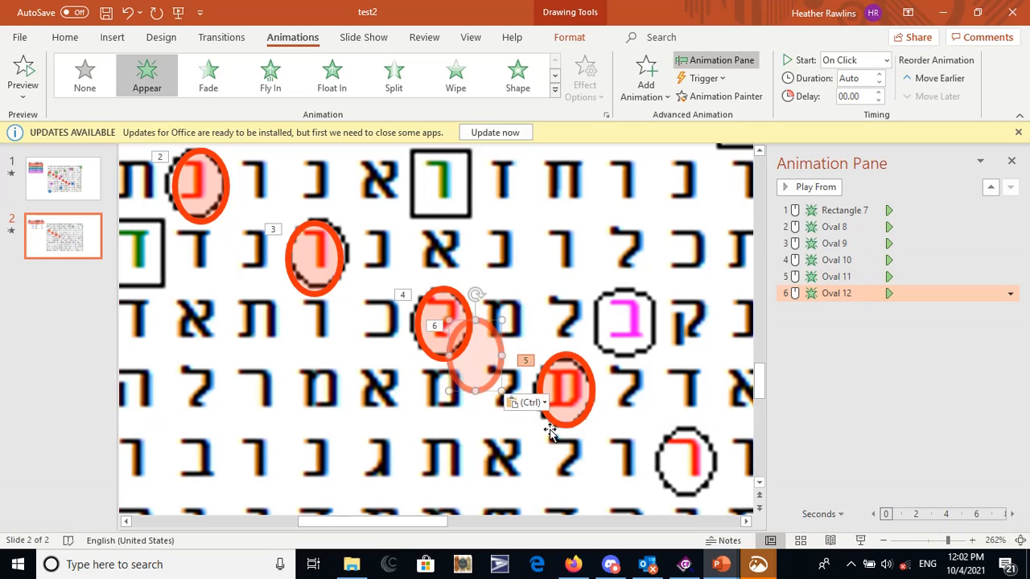
drag(471, 374, 696, 481)
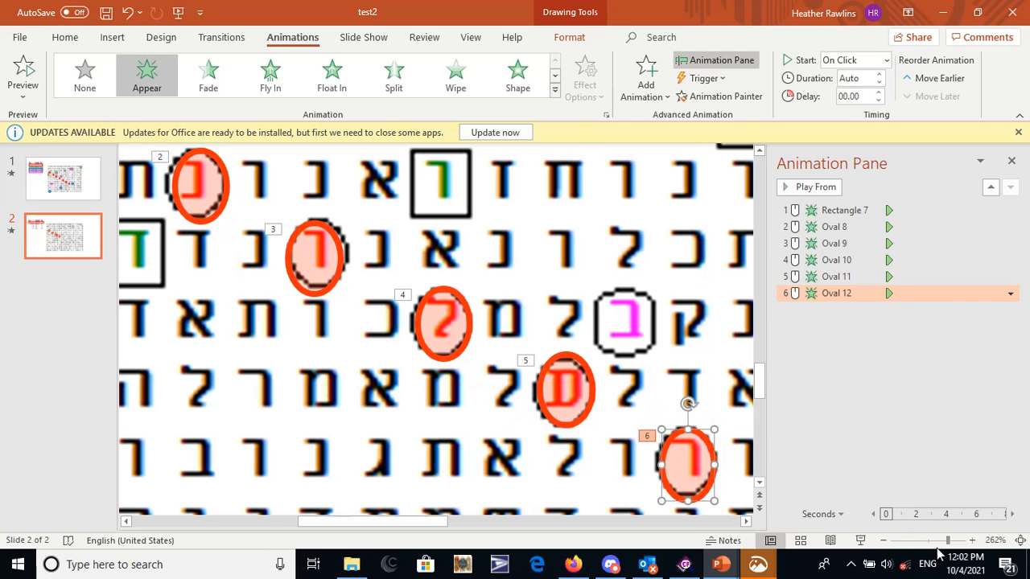
Paste two more copies of the red oval and place them over the red circled letters in the ninth and tenth rows
drag(948, 541, 935, 540)
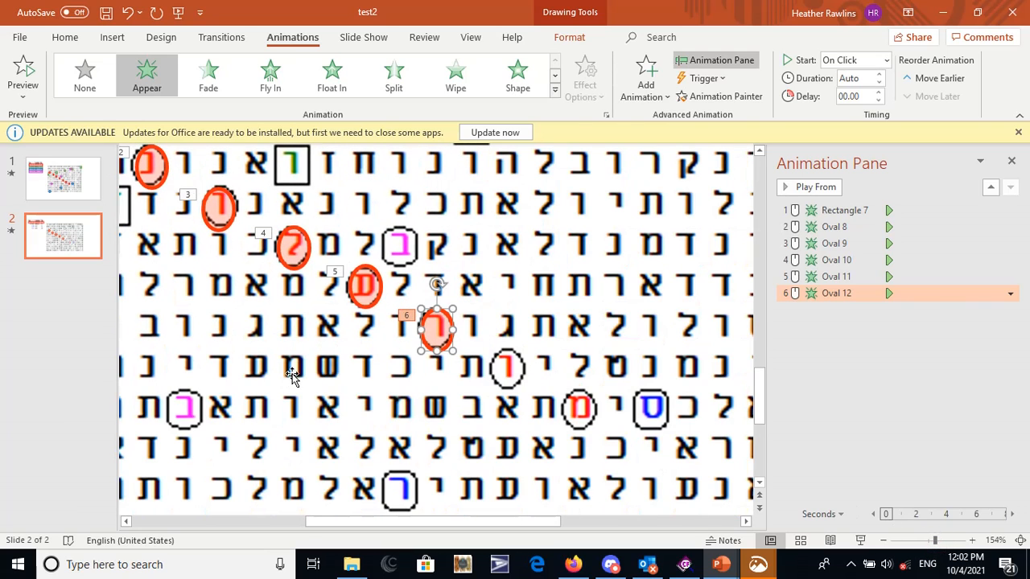
key(ctrl+v)
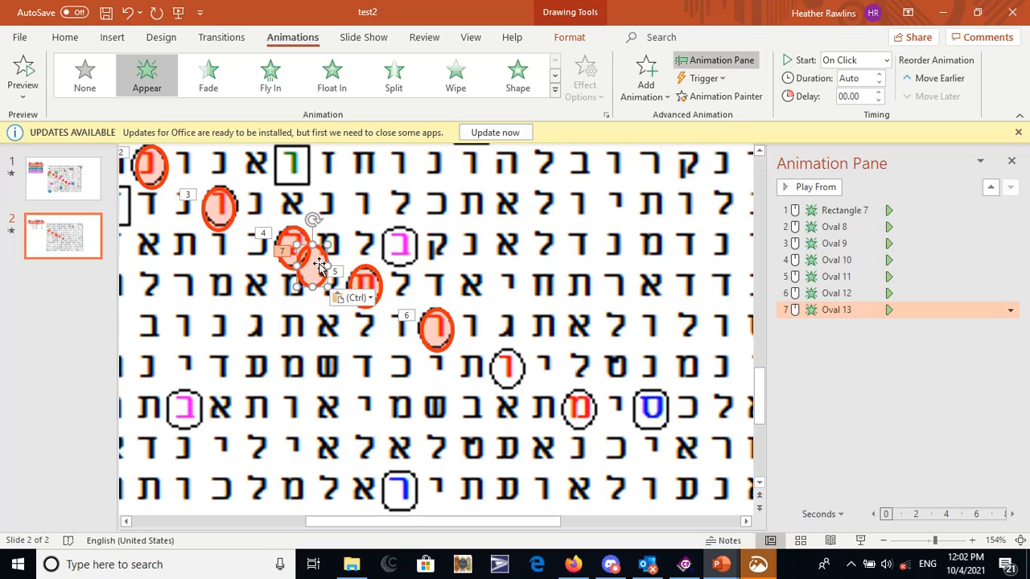
drag(558, 352, 506, 370)
key(ctrl+v)
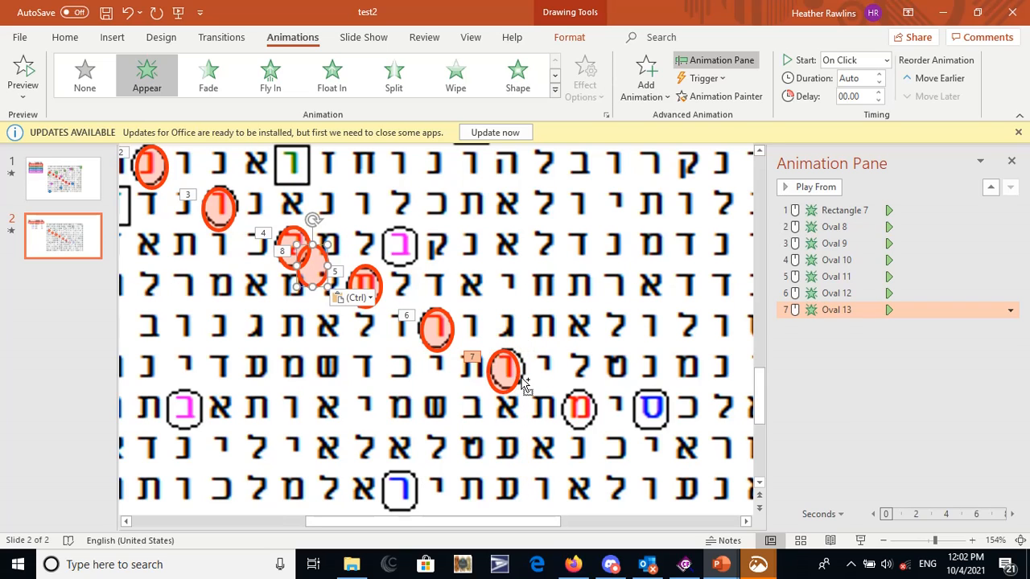
drag(319, 271, 580, 413)
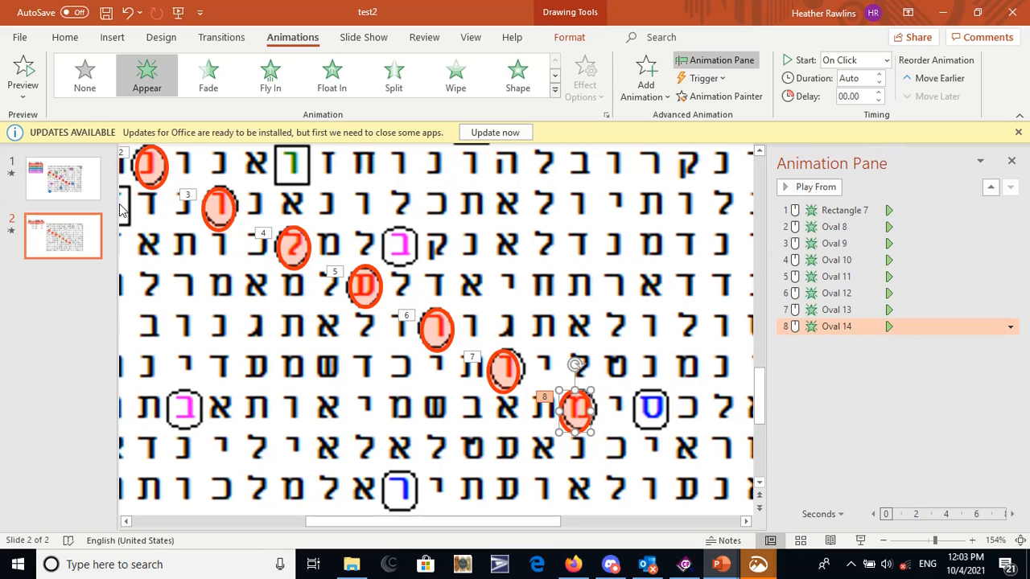
Set the animations of all seven red ovals, Oval 8 through Oval 14, to Start With Previous
click(927, 542)
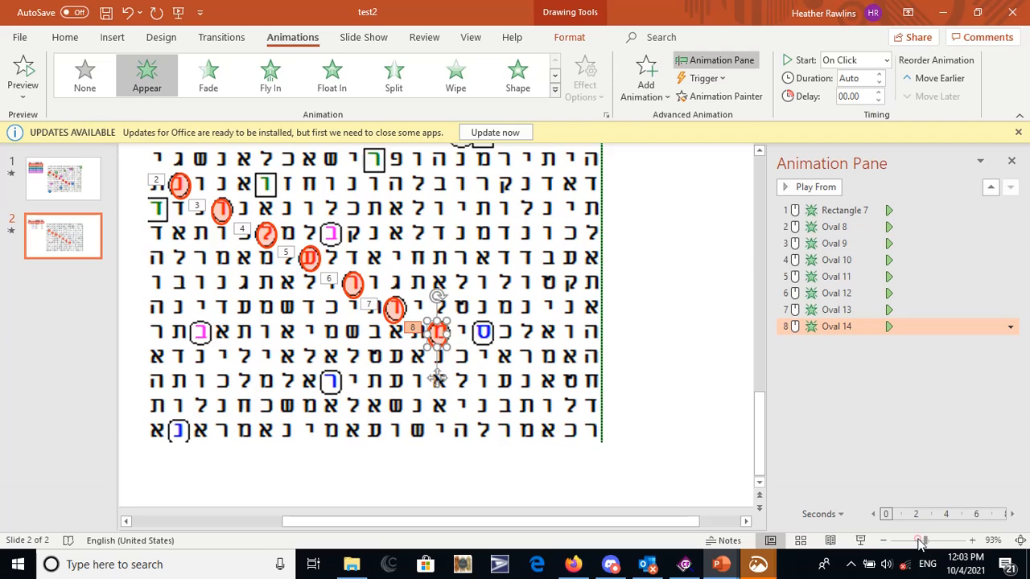
click(920, 542)
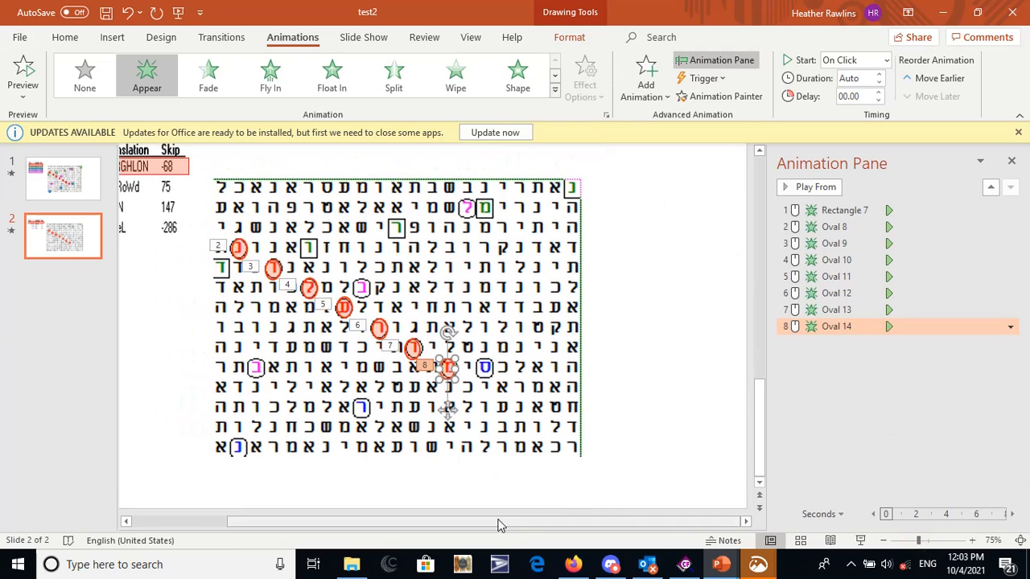
drag(499, 523, 443, 524)
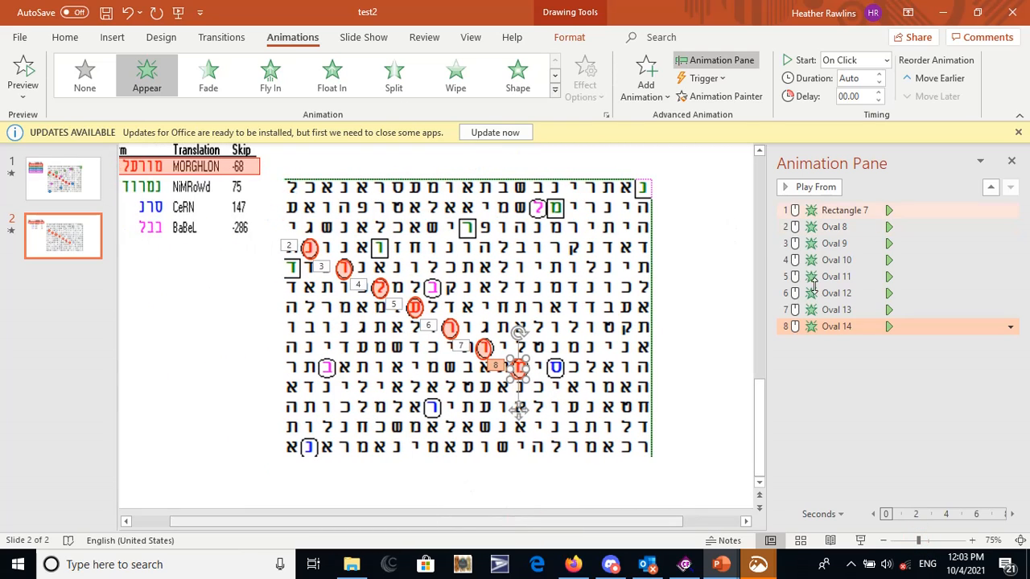
click(810, 227)
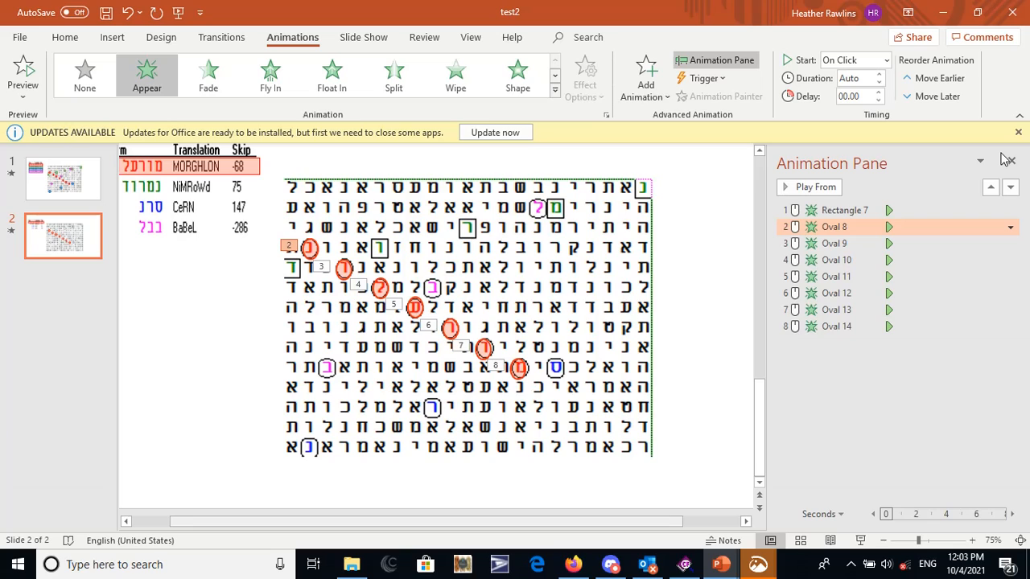
key(shift+Down)
key(shift+Down)
key(shift+Down)
key(shift+Down)
key(shift+Down)
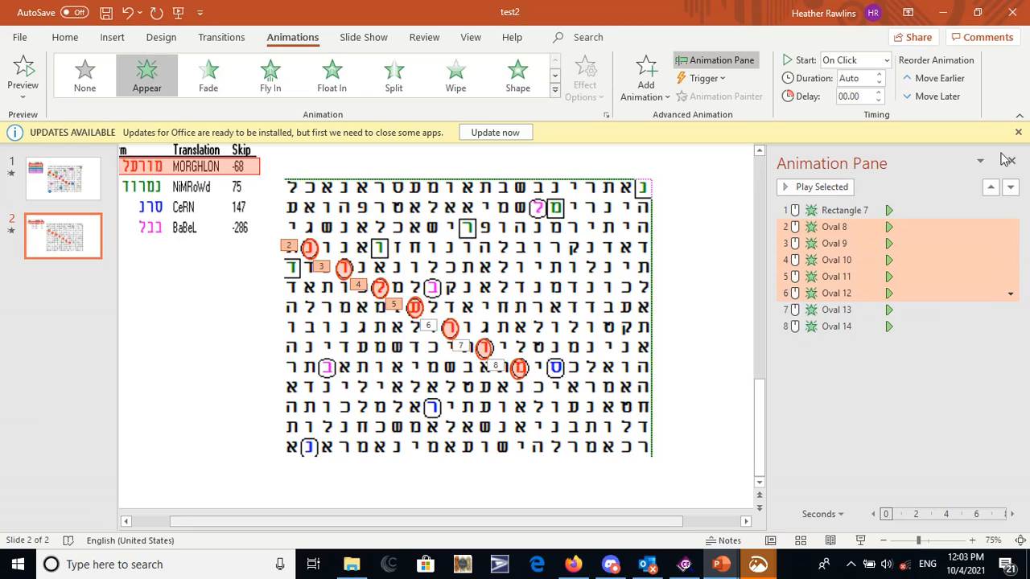
key(shift+Down)
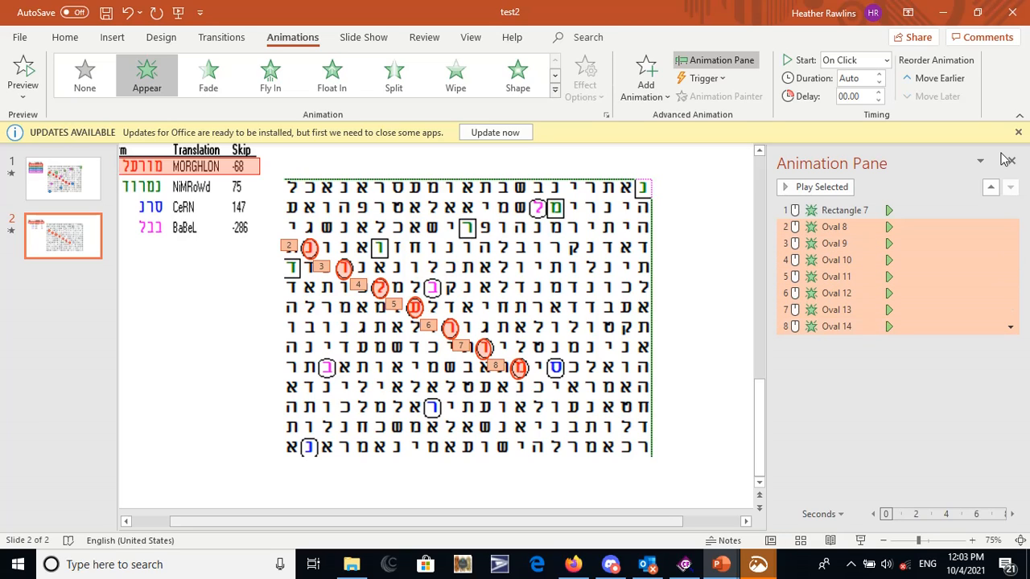
ctrl+click(833, 241)
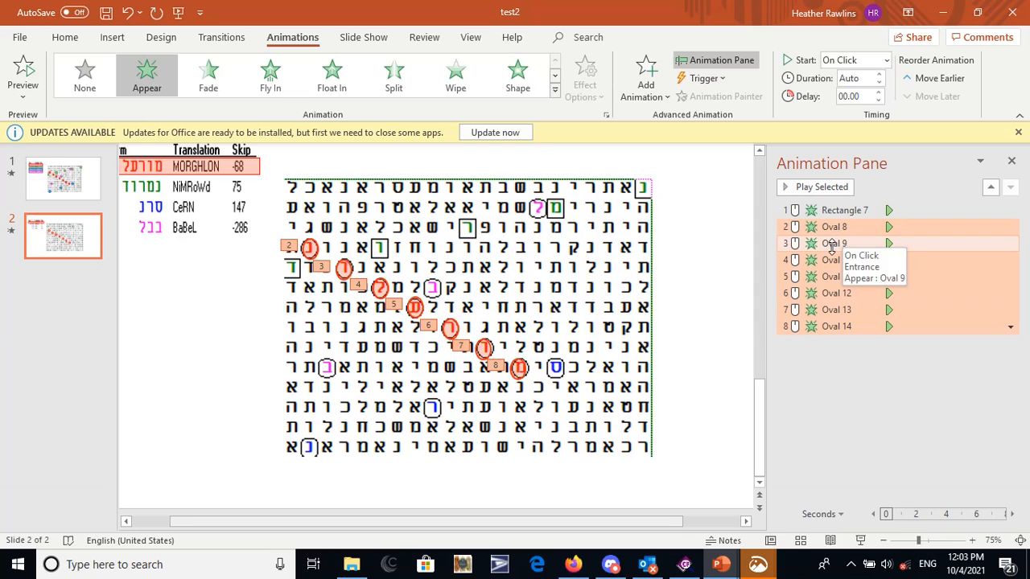
right_click(832, 246)
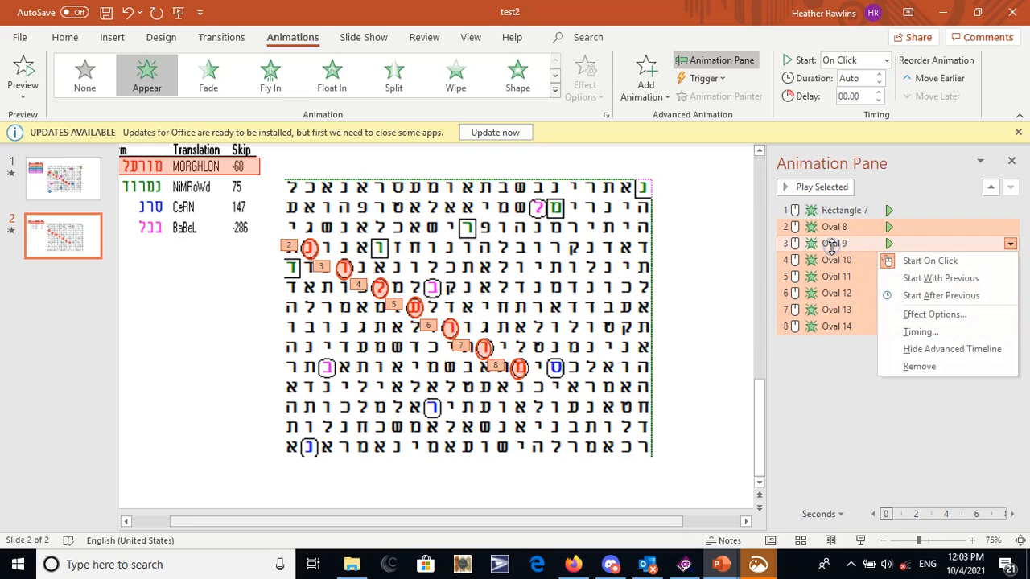
click(938, 279)
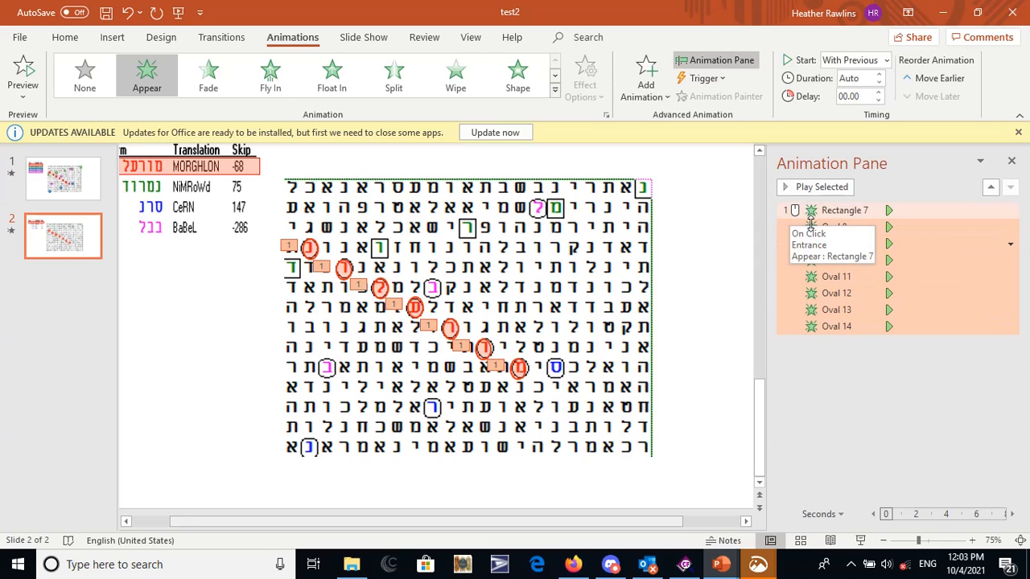
Play the slide show from the current slide to check that the MORGHLON rectangle and ovals appear together, and exit at its end
click(860, 540)
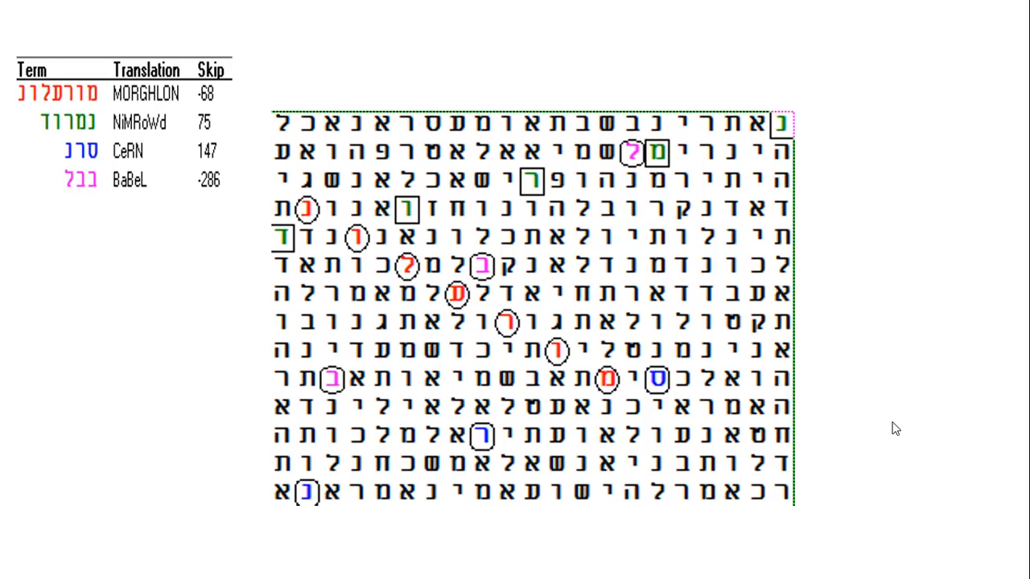
click(895, 429)
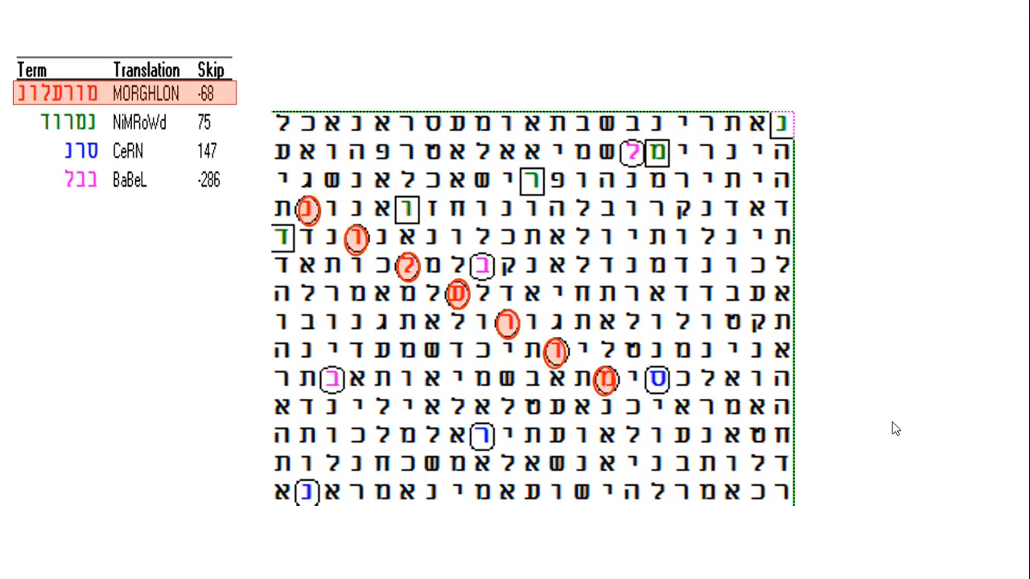
click(895, 429)
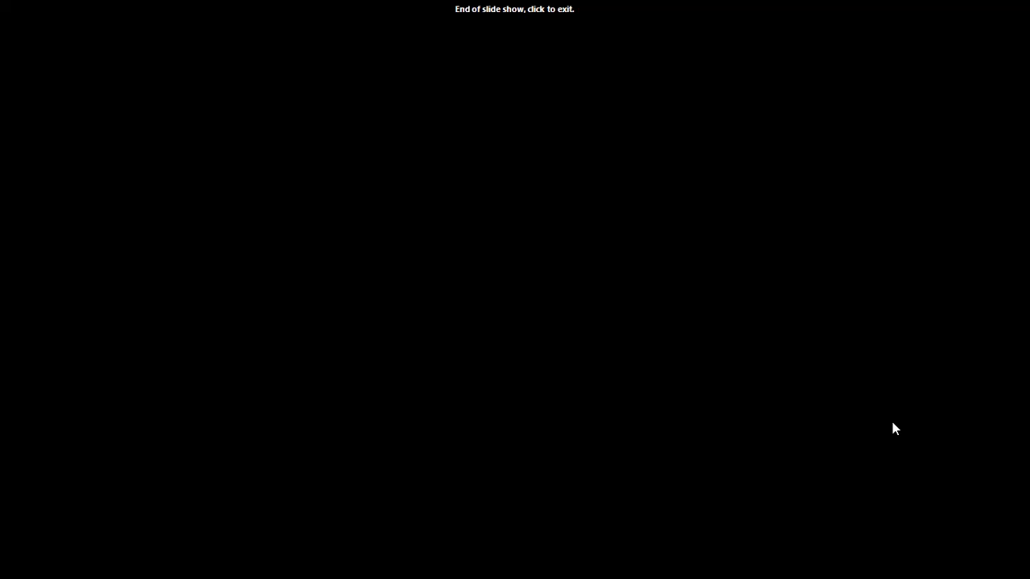
click(895, 428)
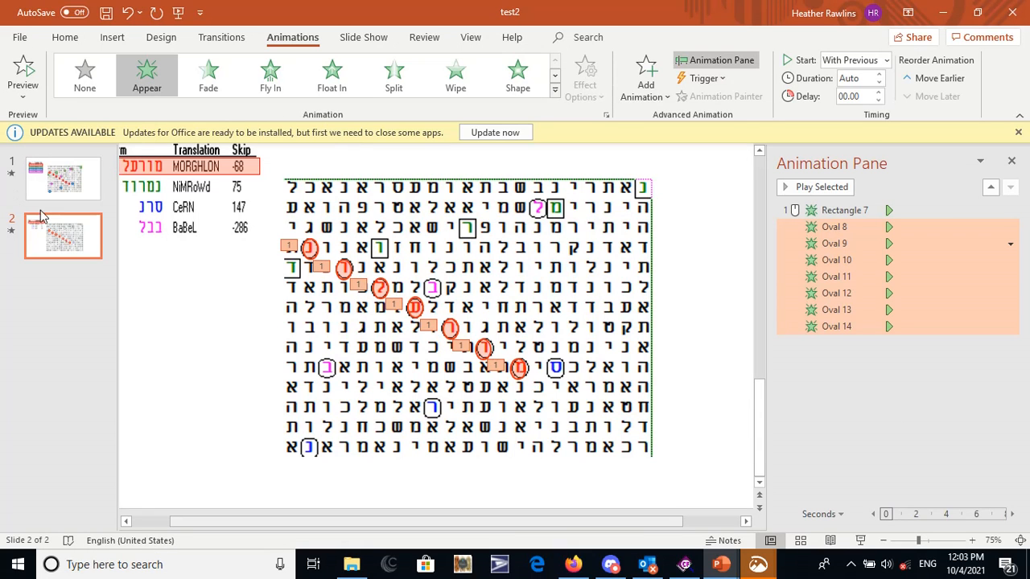
Copy the red animated rectangle over the MORGHLON row and place the copy over the NiMRoWd row of the term table
click(157, 167)
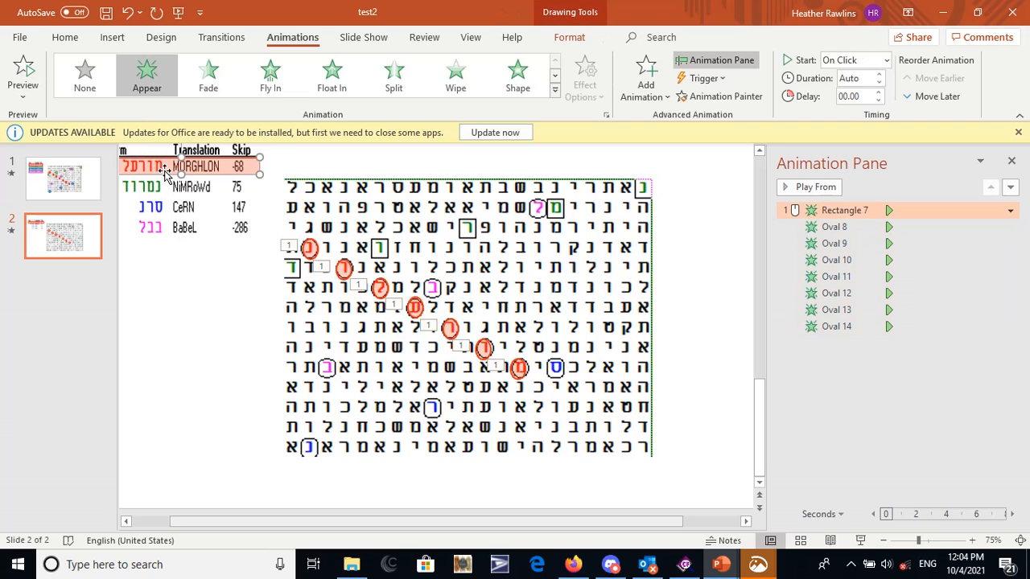
right_click(165, 168)
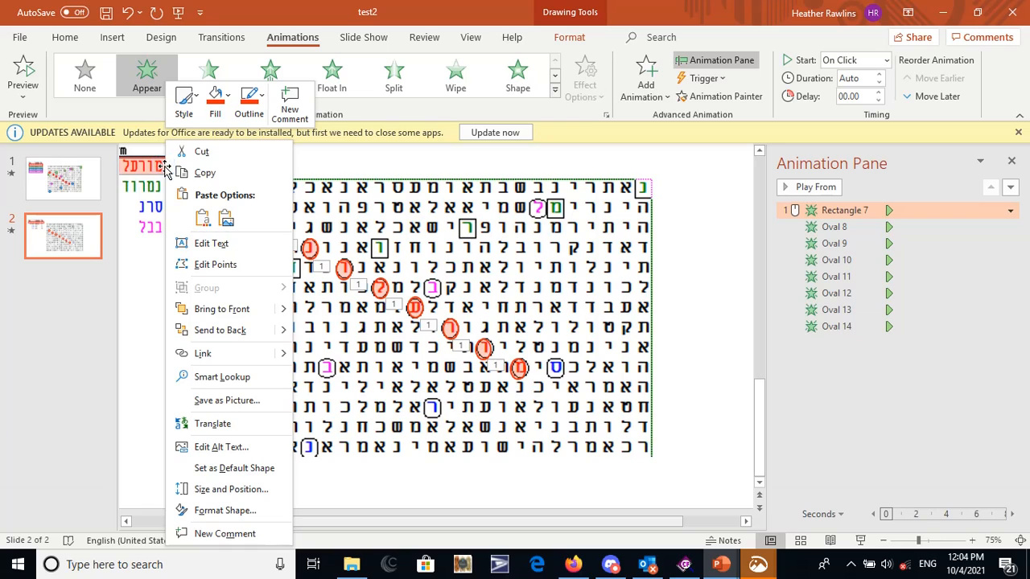
click(219, 175)
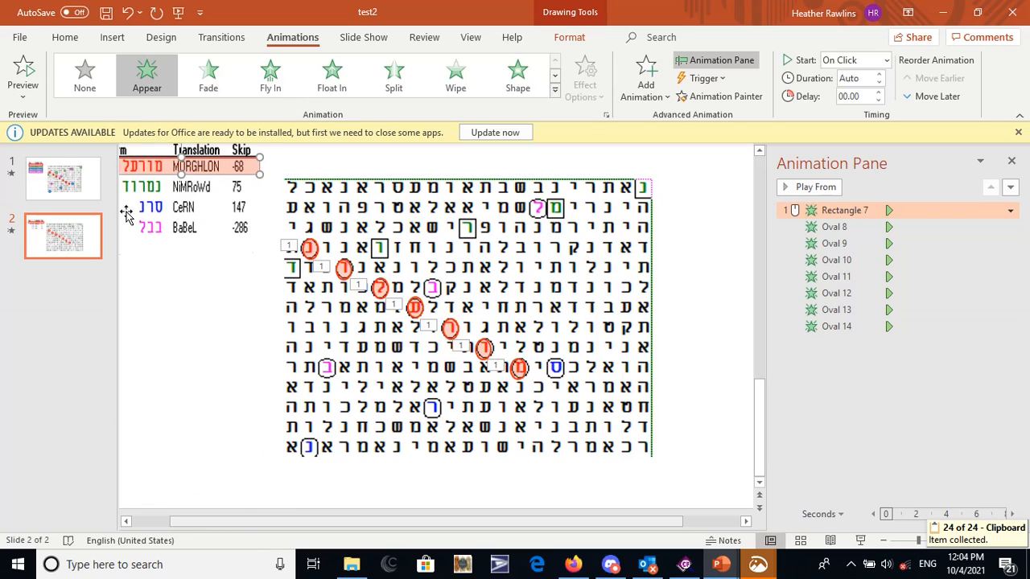
right_click(127, 212)
click(170, 289)
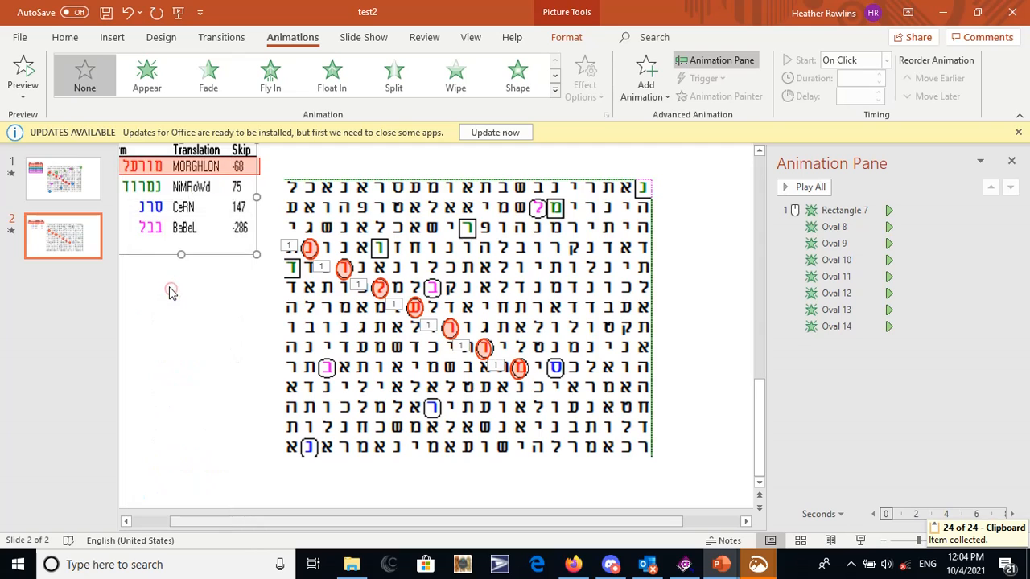
mouse_move(239, 225)
mouse_down()
mouse_move(240, 247)
mouse_move(224, 230)
mouse_move(210, 235)
mouse_move(241, 234)
mouse_up()
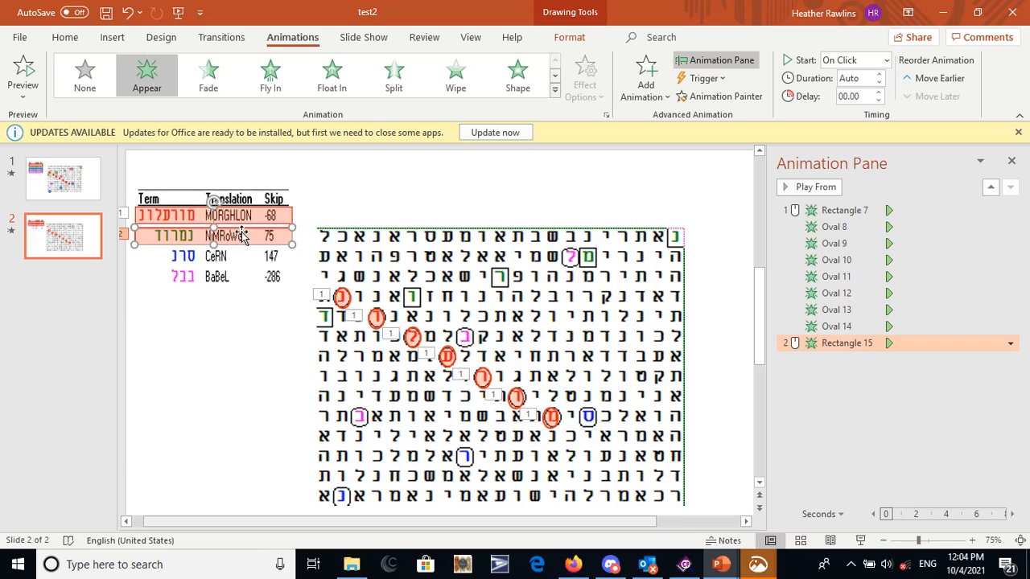
Change the fill of the rectangle over the NiMRoWd row to the standard green
right_click(185, 236)
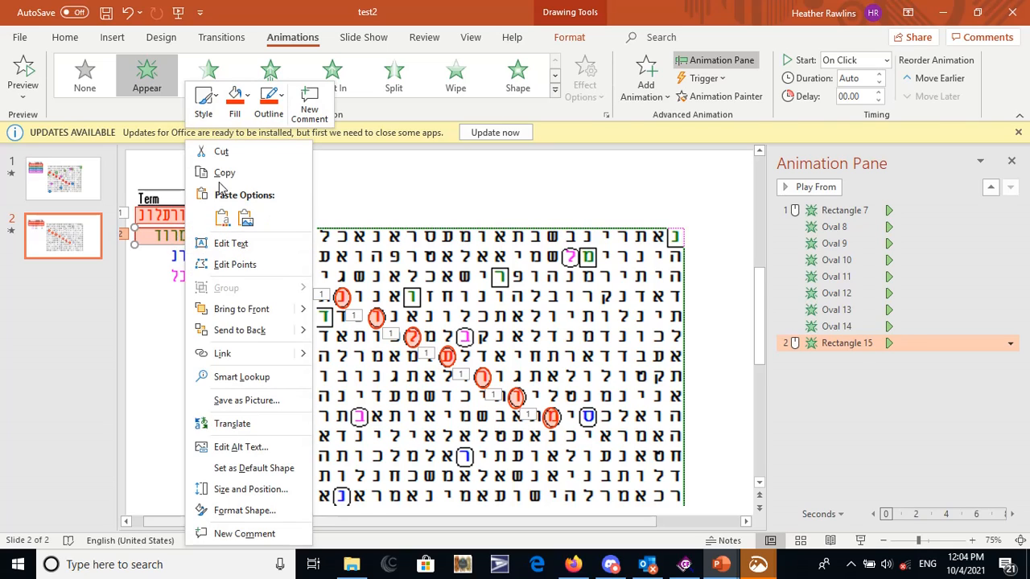
click(234, 100)
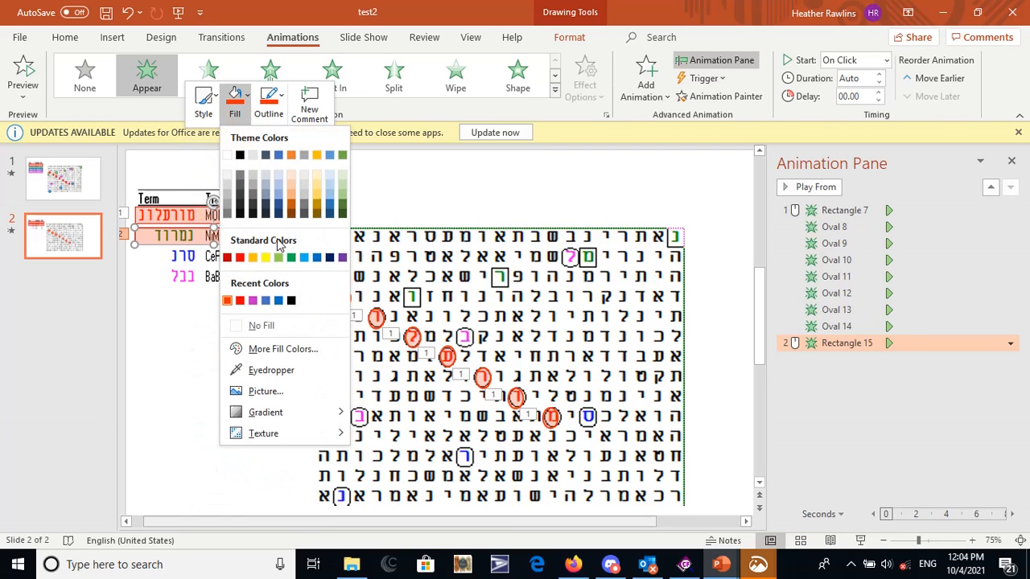
click(290, 258)
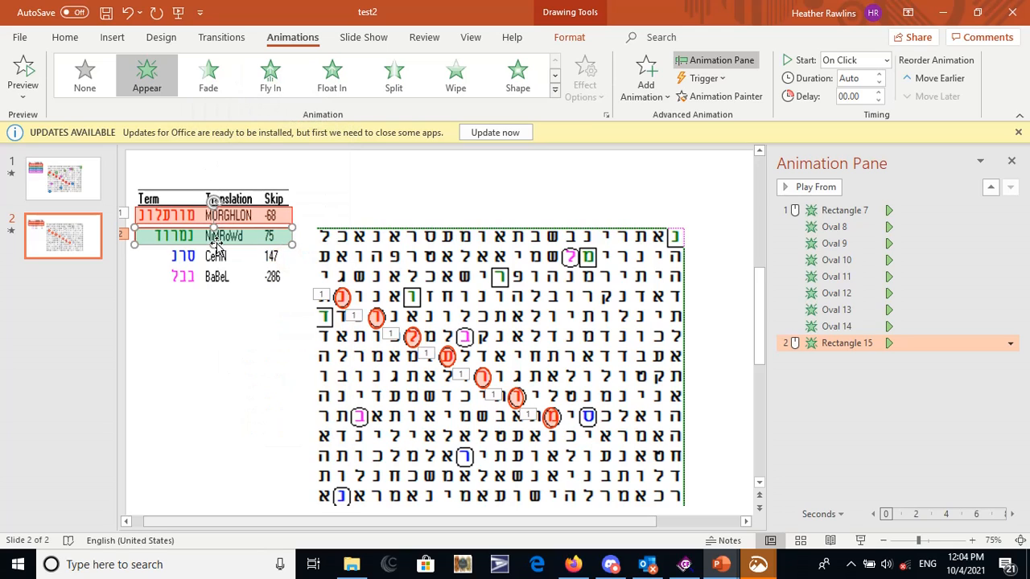
Give the rectangle over the NiMRoWd row a standard green outline with a weight of 2¼ pt
right_click(222, 243)
click(306, 101)
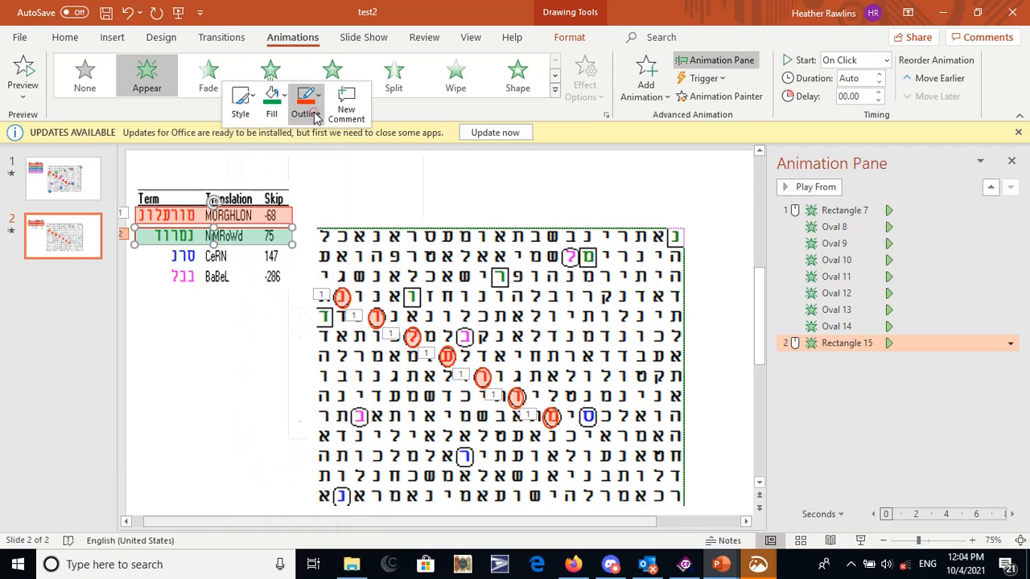
click(359, 259)
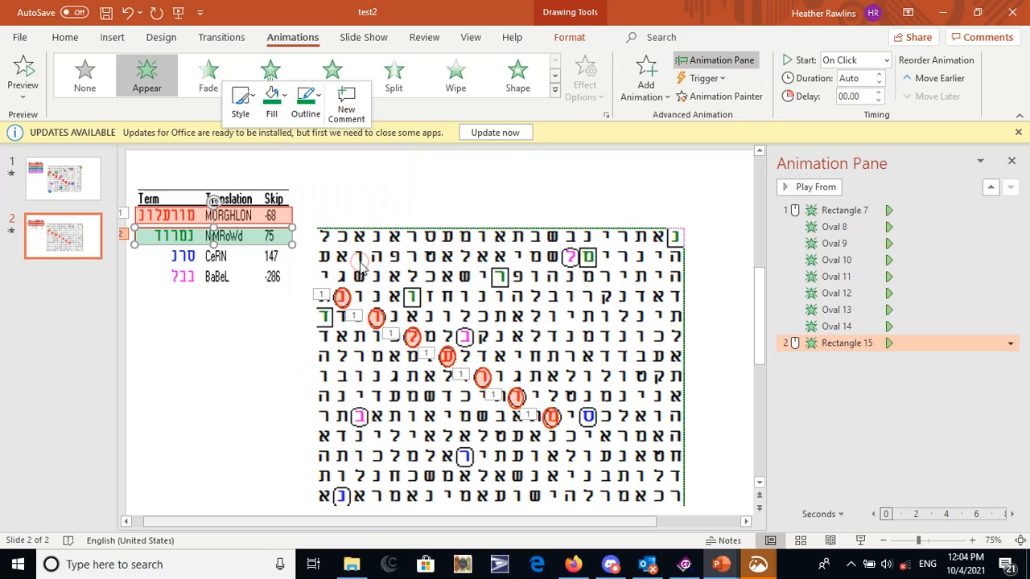
right_click(222, 236)
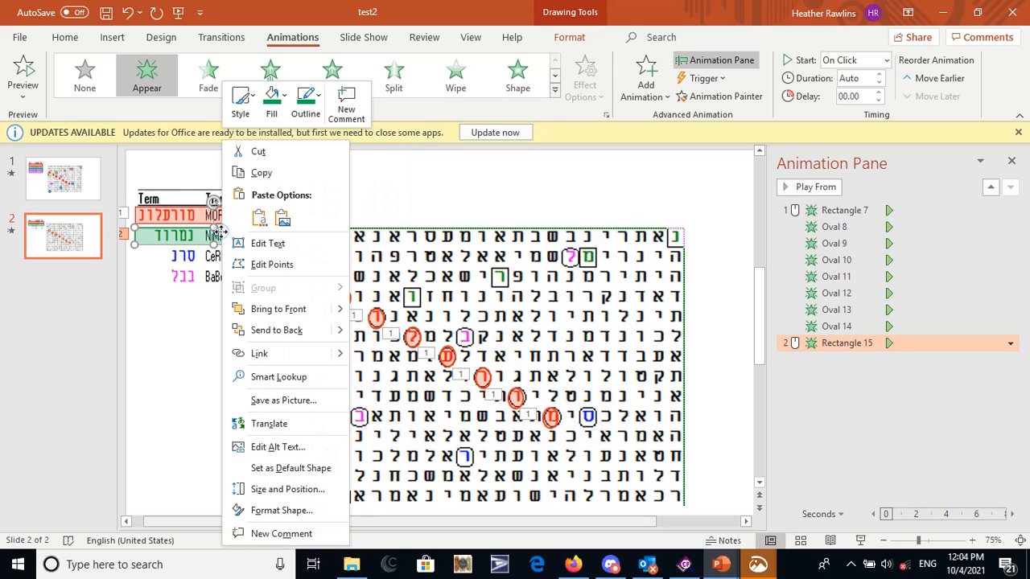
click(310, 115)
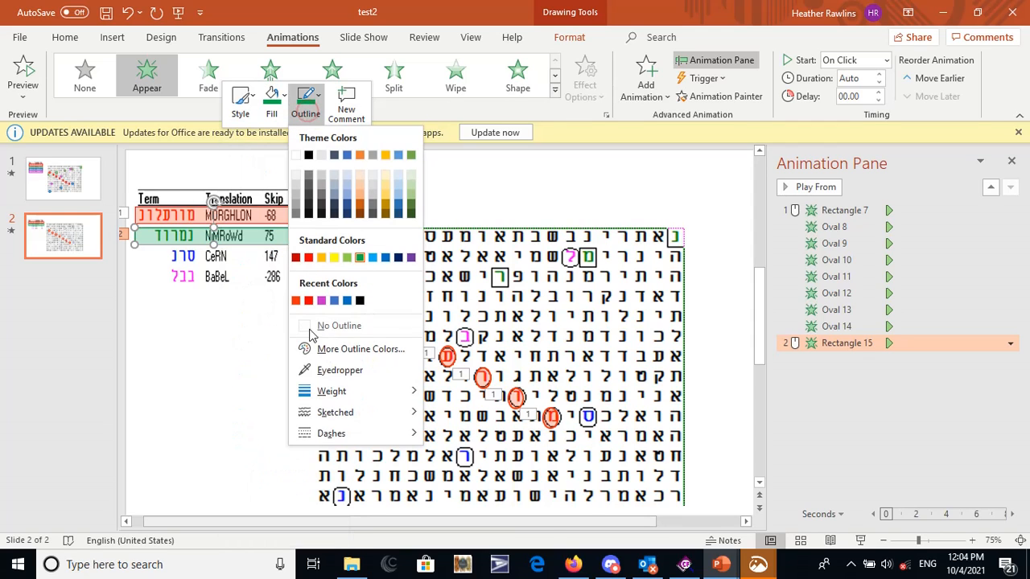
mouse_move(352, 391)
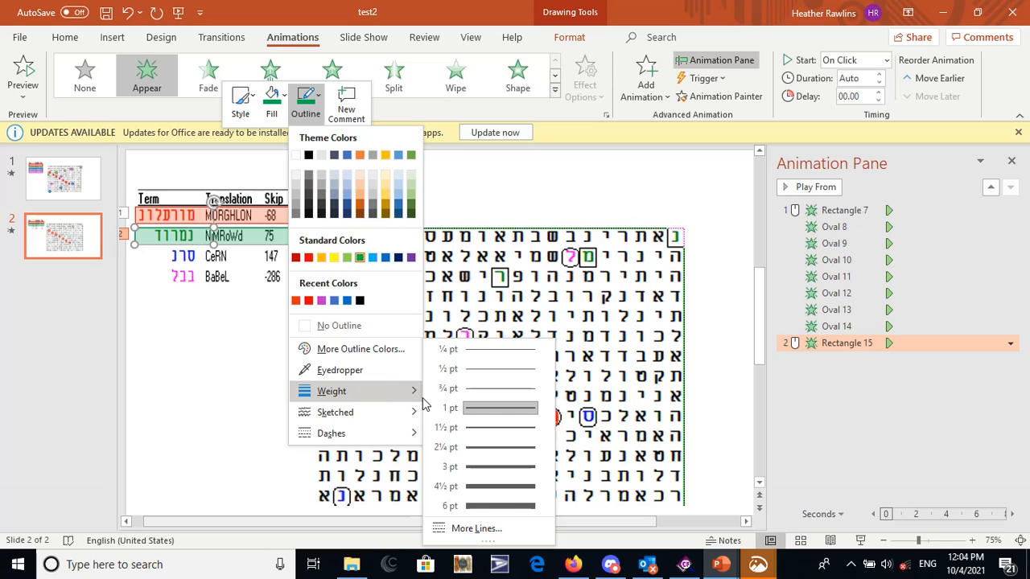
click(475, 447)
Set the outline weight of the red rectangle over the MORGHLON row to 2¼ pt and deselect it
click(286, 215)
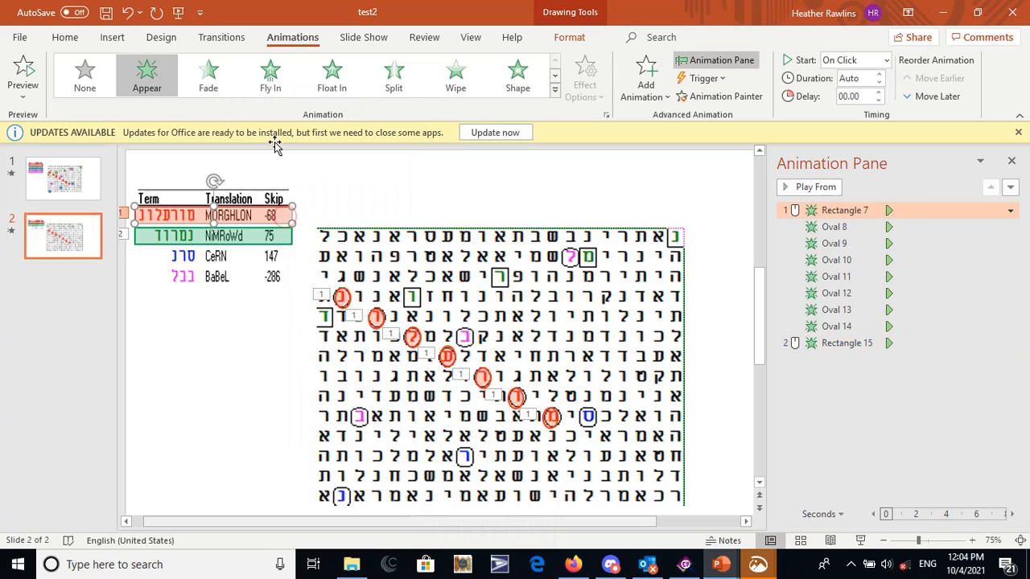
right_click(245, 214)
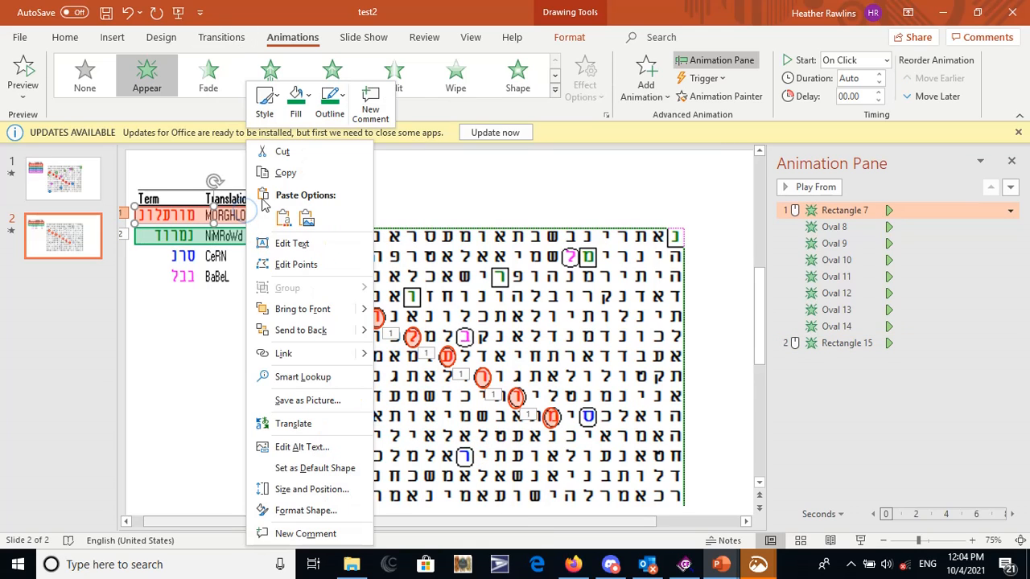
click(327, 113)
mouse_move(360, 394)
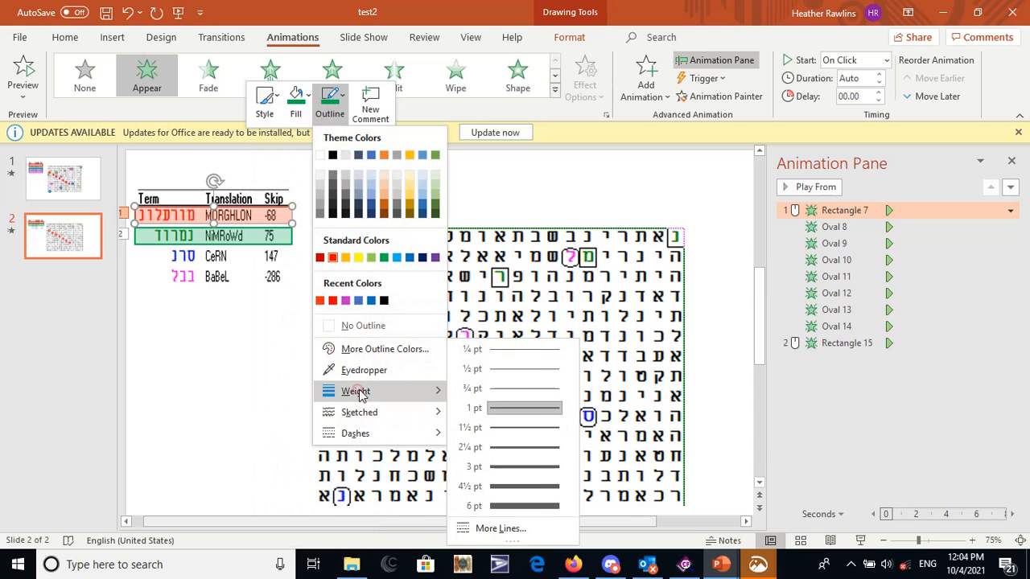
click(498, 457)
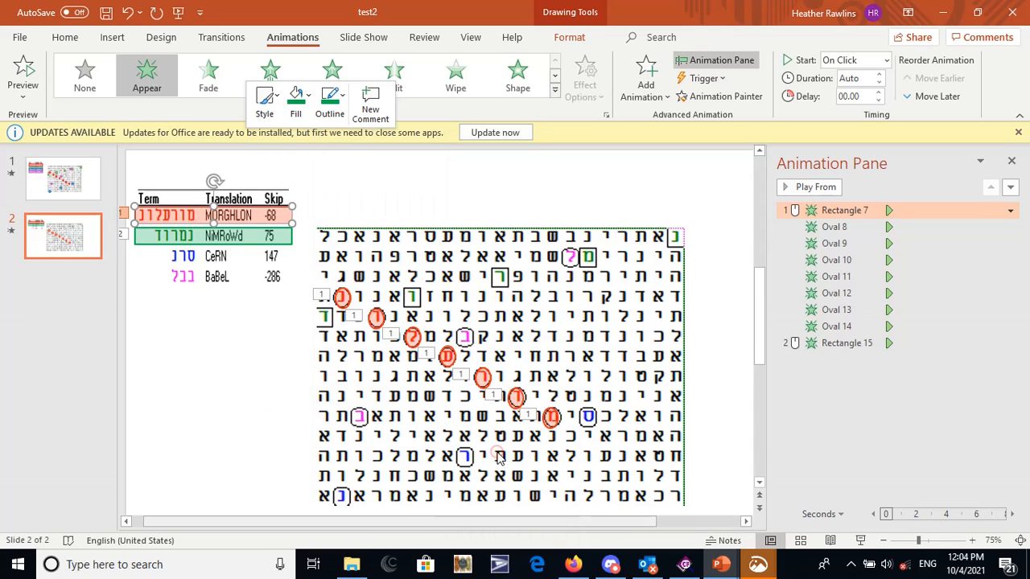
click(180, 372)
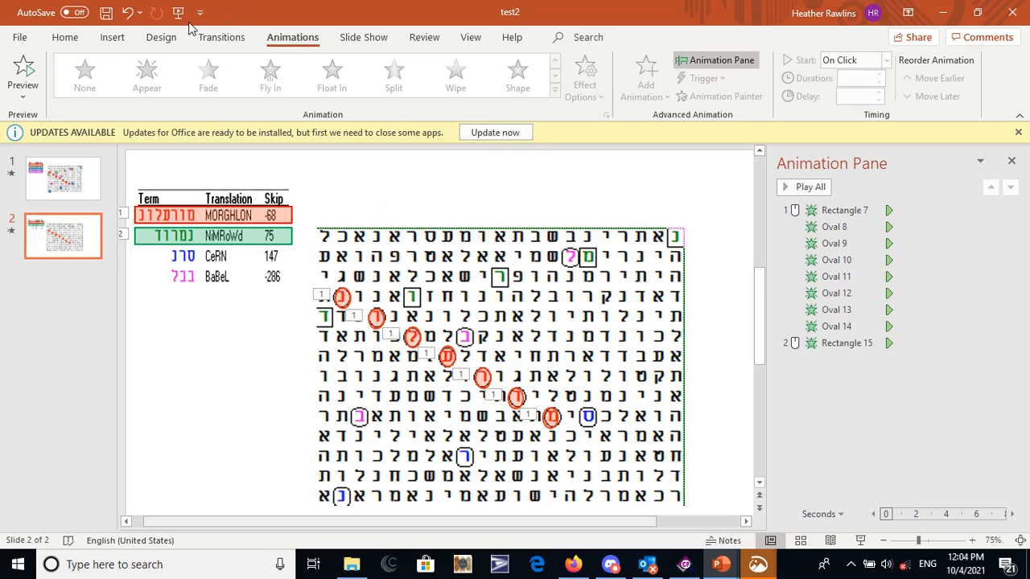
Draw a rectangle about 0.28" wide and 0.37" high over the boxed green letter in the matrix's fourth row
click(112, 37)
click(244, 76)
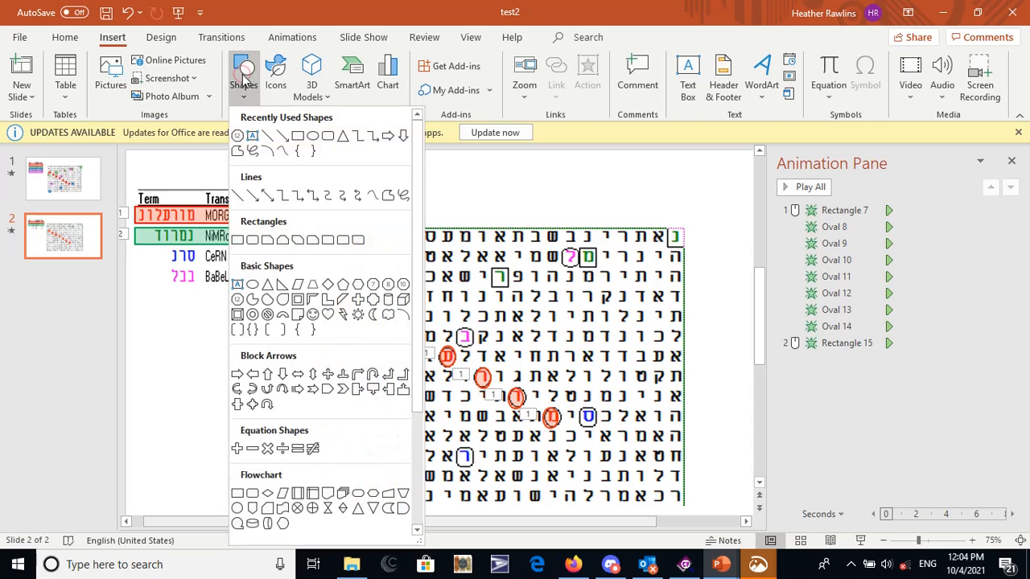
click(298, 135)
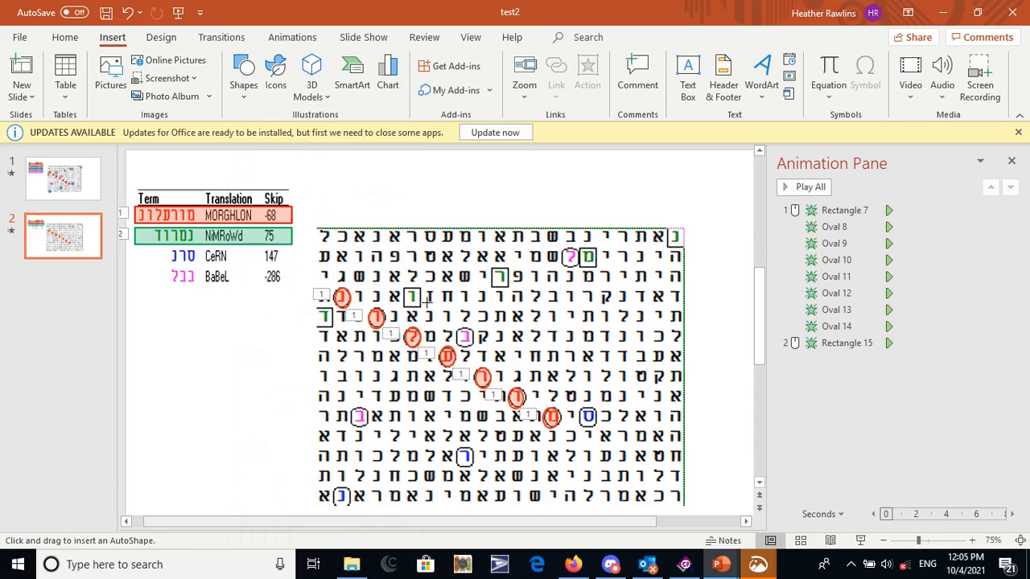
drag(406, 289, 419, 304)
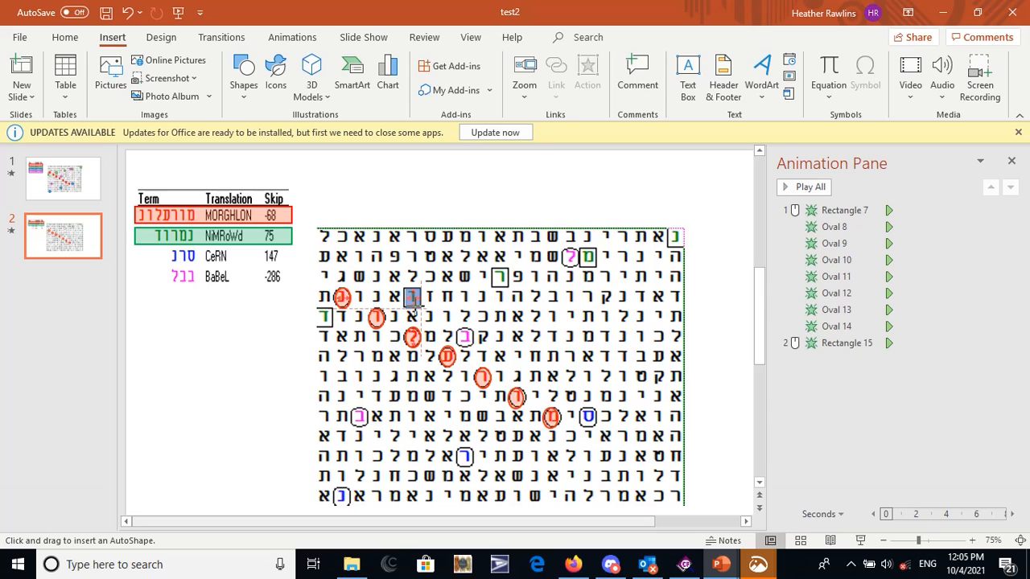
drag(419, 304, 419, 307)
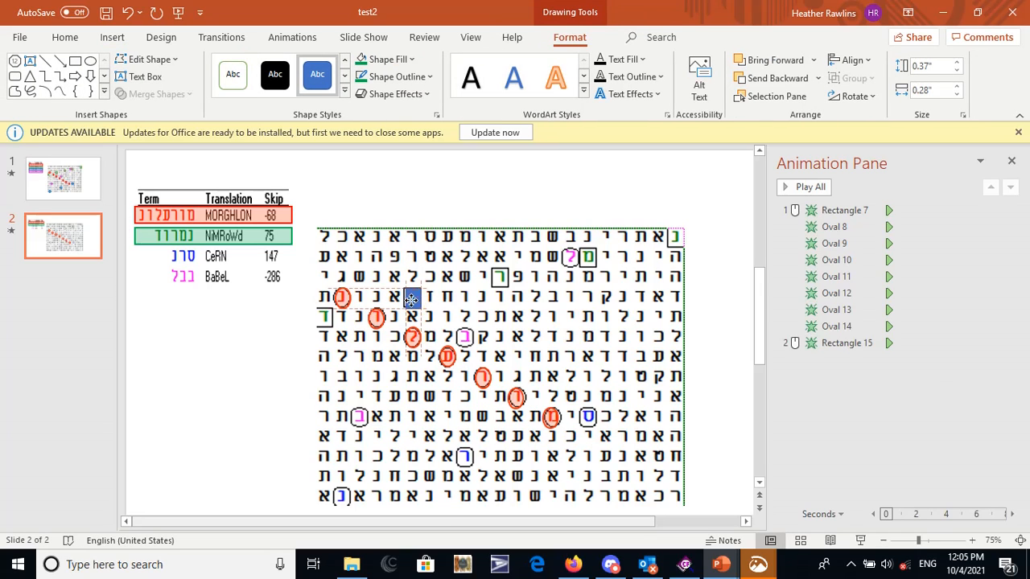
drag(412, 299, 412, 299)
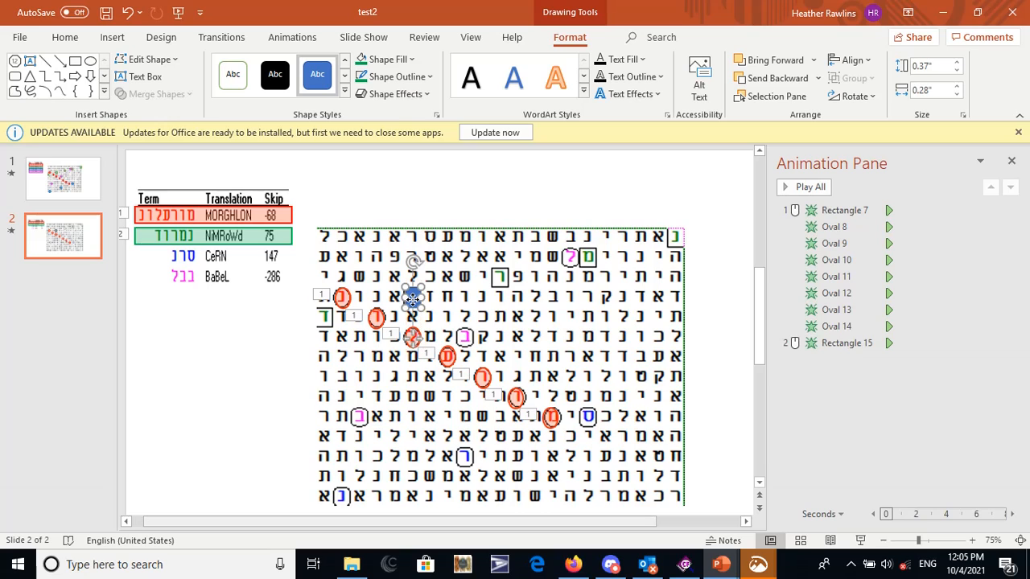
Give the new letter rectangle a standard green fill and a standard green outline of 2¼ pt
click(398, 77)
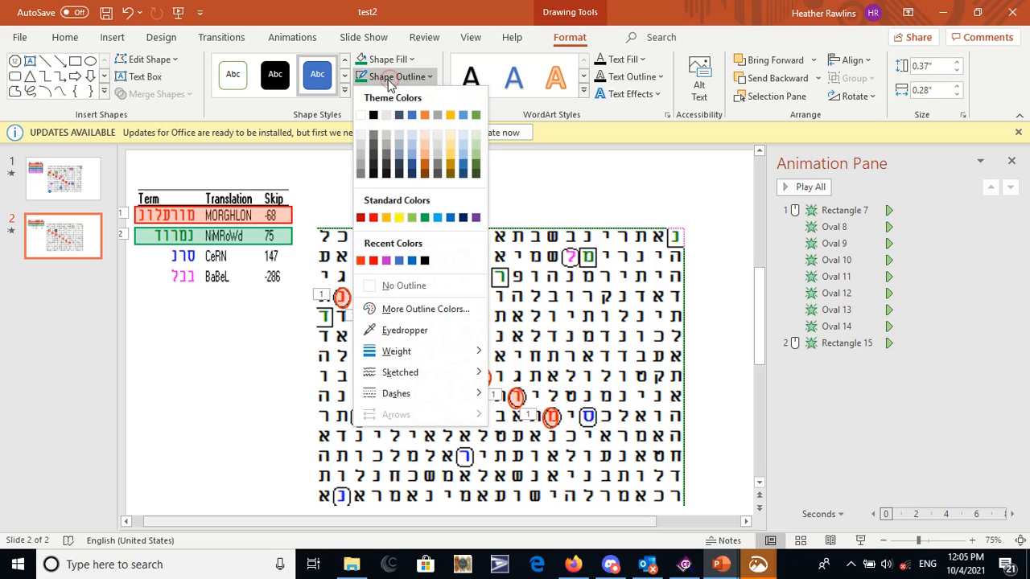
click(424, 219)
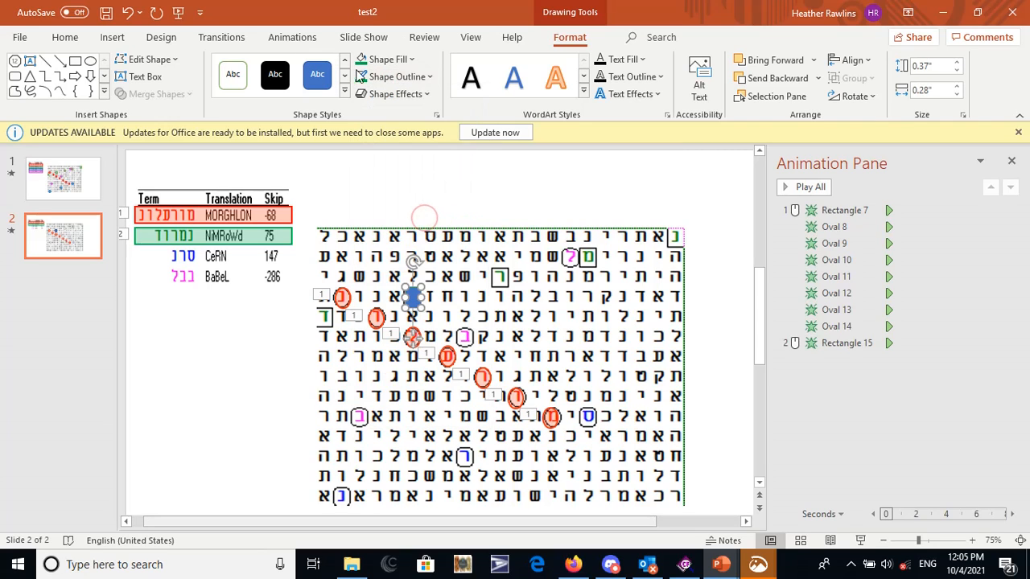
click(389, 58)
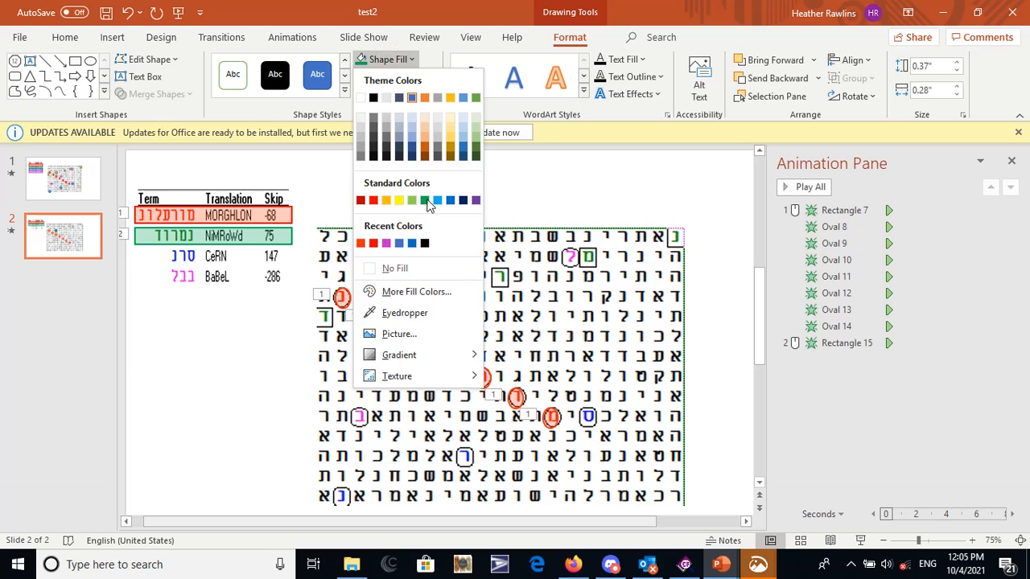
click(426, 201)
right_click(410, 296)
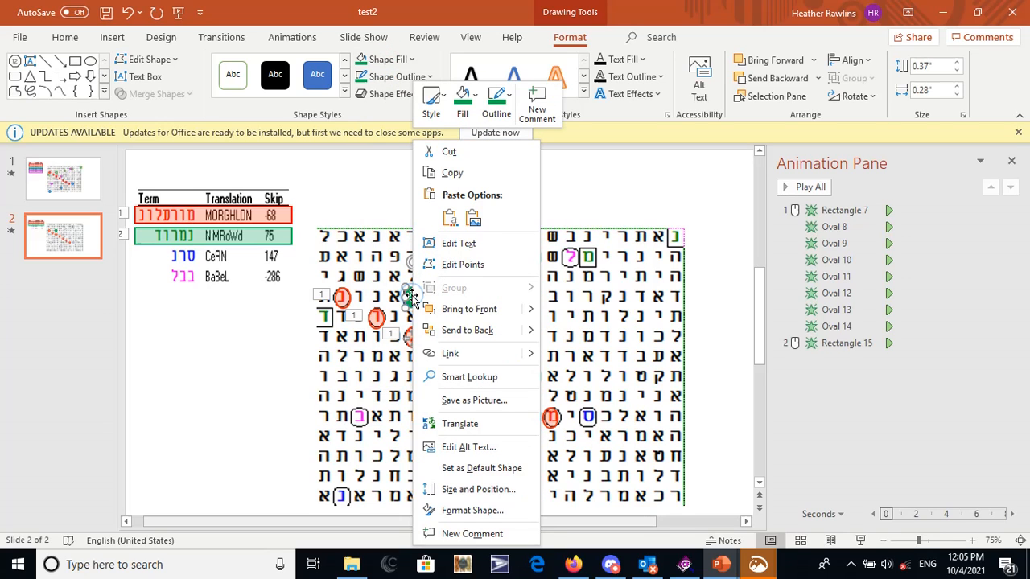
click(493, 115)
mouse_move(511, 402)
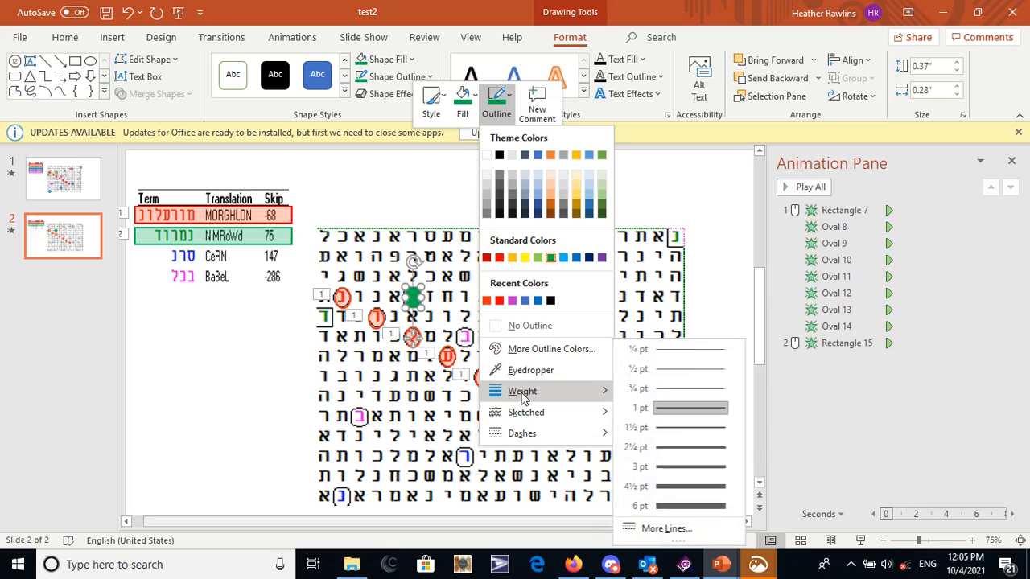
click(669, 447)
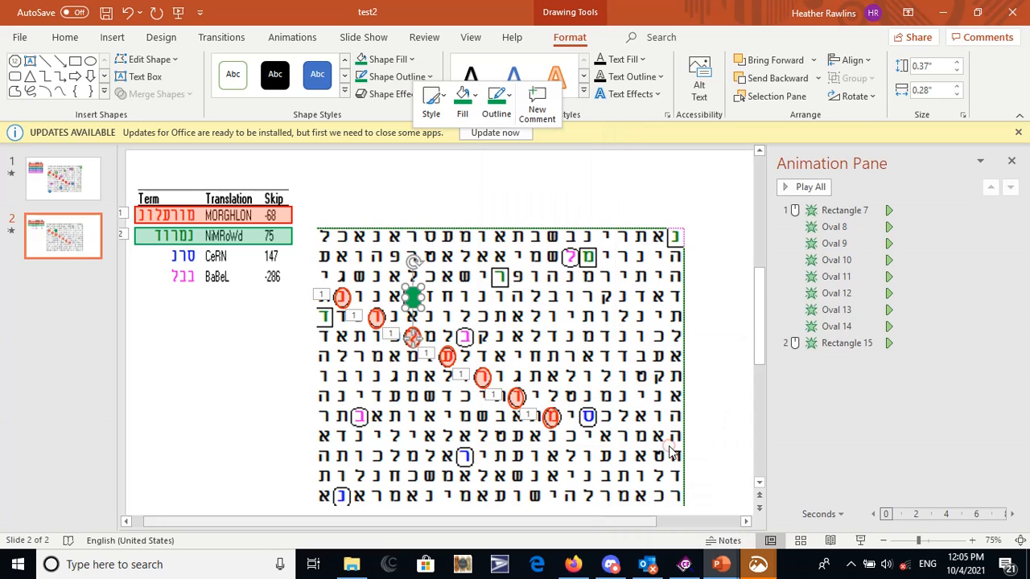
Set the fill transparency of the green letter rectangle in the fourth row to 76%
click(463, 110)
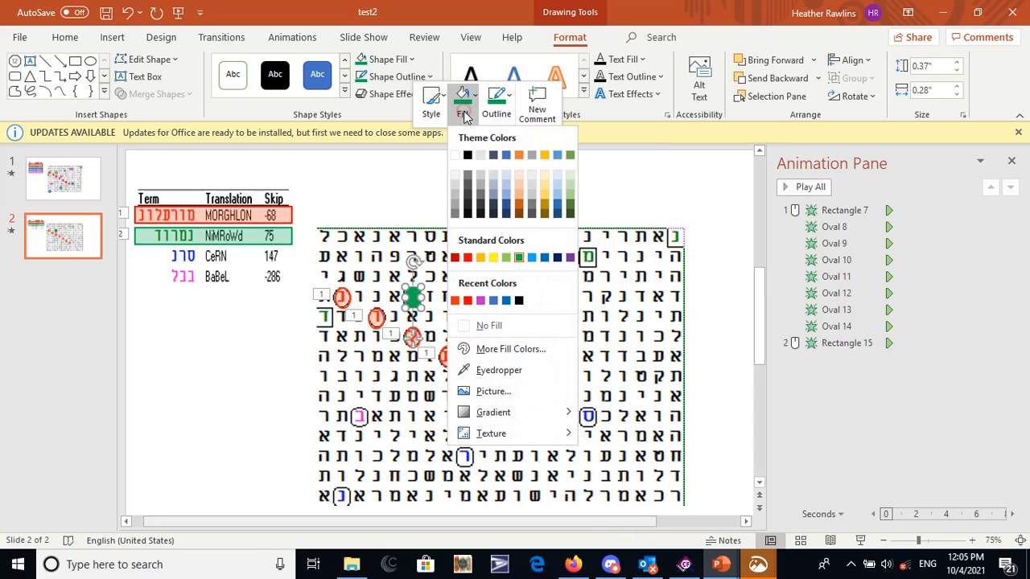
click(481, 349)
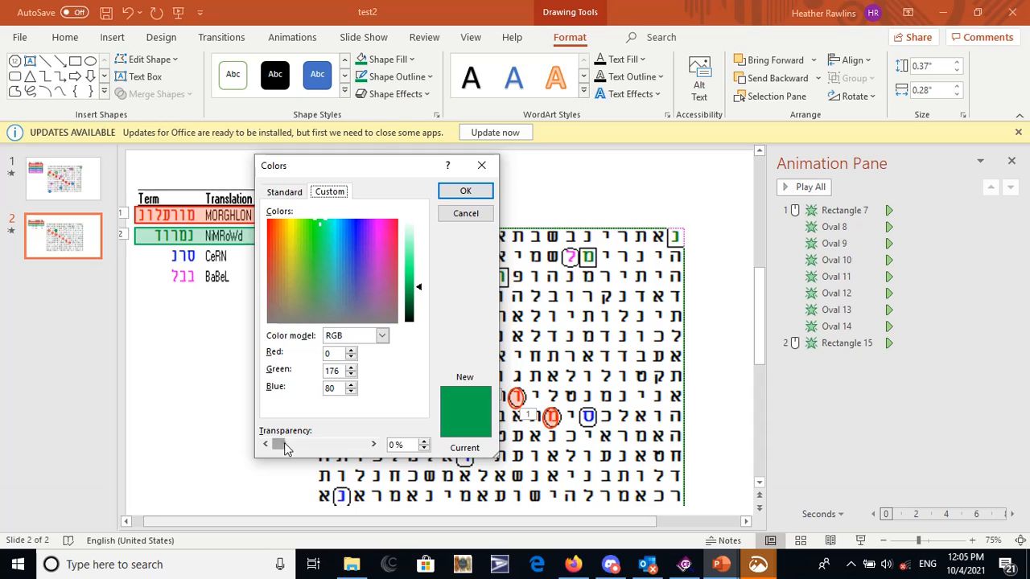
drag(284, 443, 346, 452)
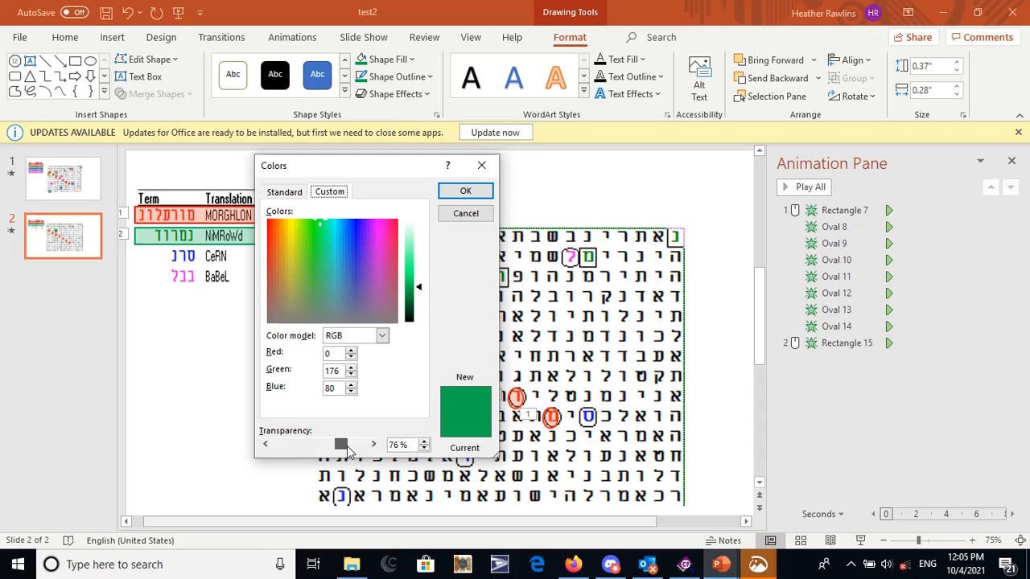
click(471, 193)
click(473, 197)
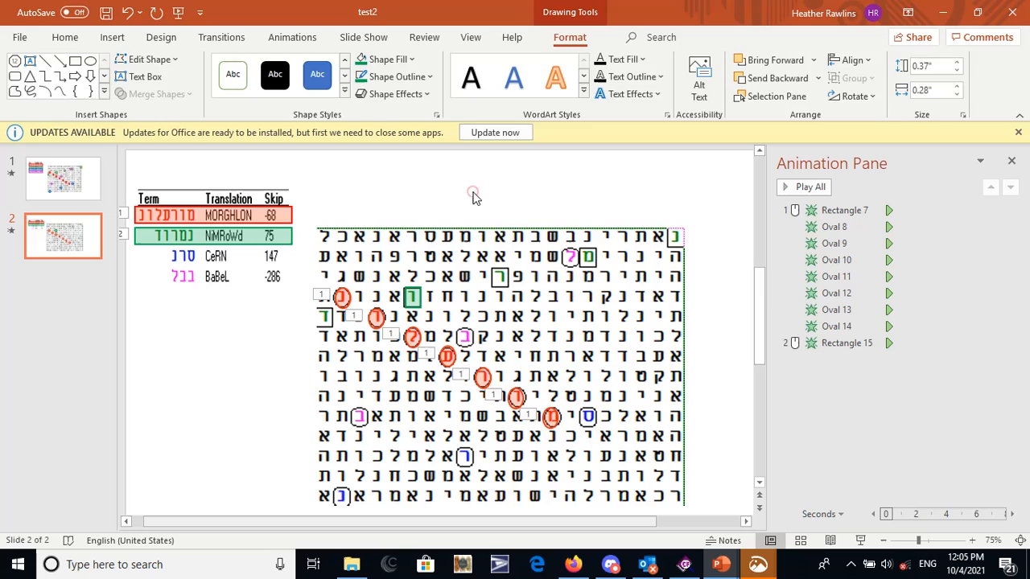
Apply the Appear animation to the green rectangle over the letter in the fourth row
click(410, 297)
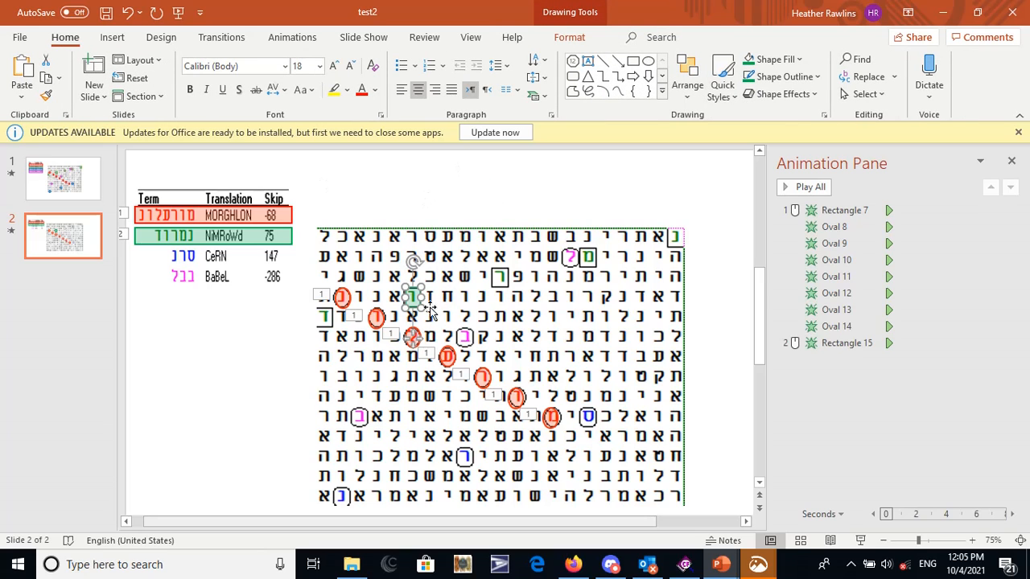
click(292, 38)
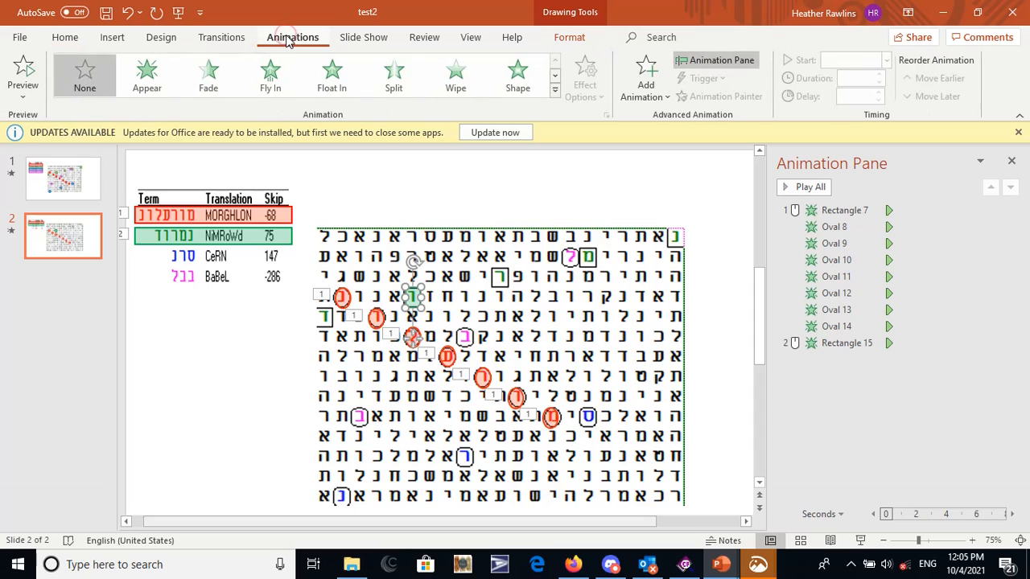
click(150, 78)
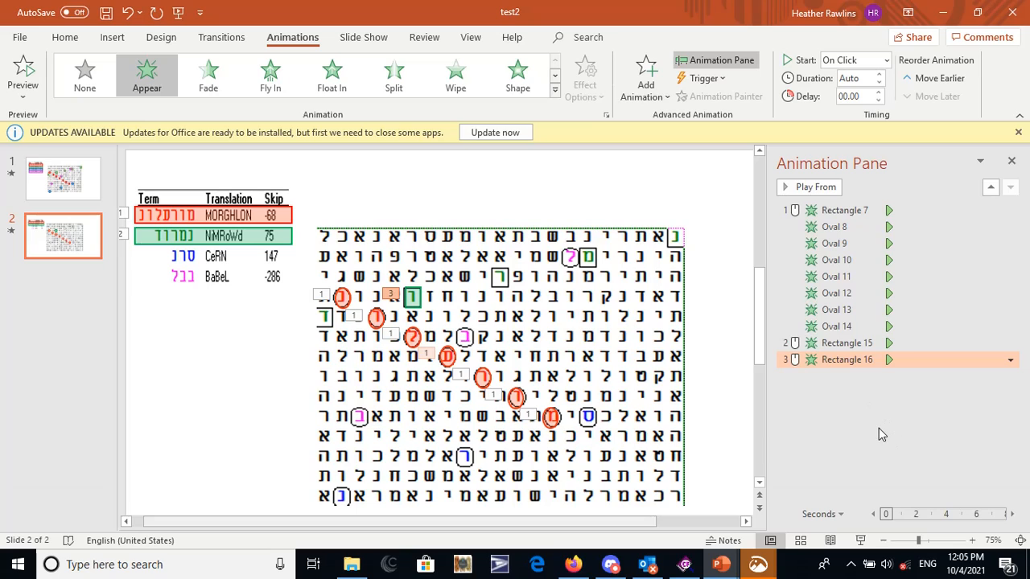
Copy the animated green letter rectangle and place copies over the boxed green letters in the matrix's third, fifth and second rows
click(409, 296)
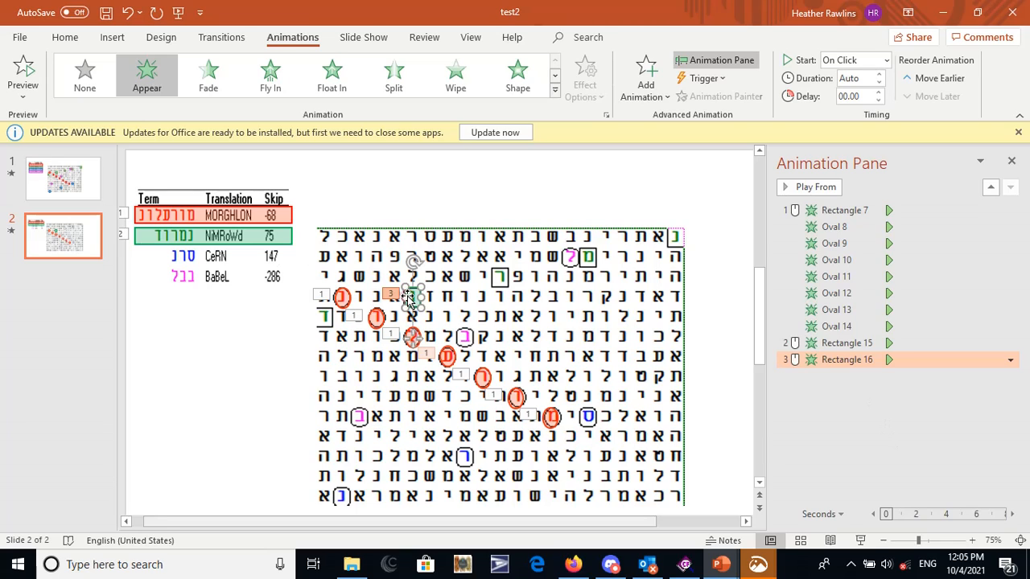
key(ctrl+c)
key(ctrl+v)
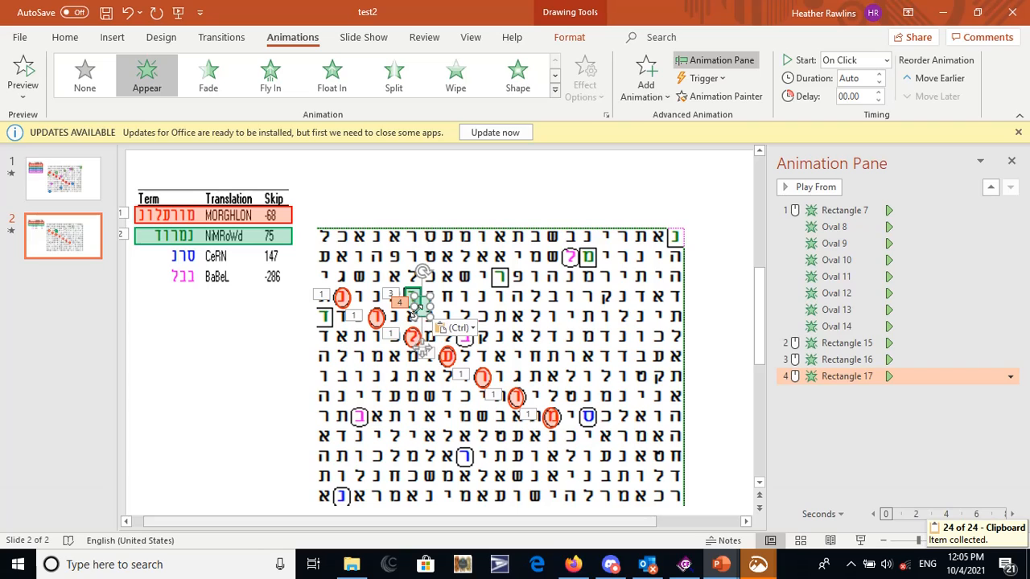
drag(420, 308, 503, 282)
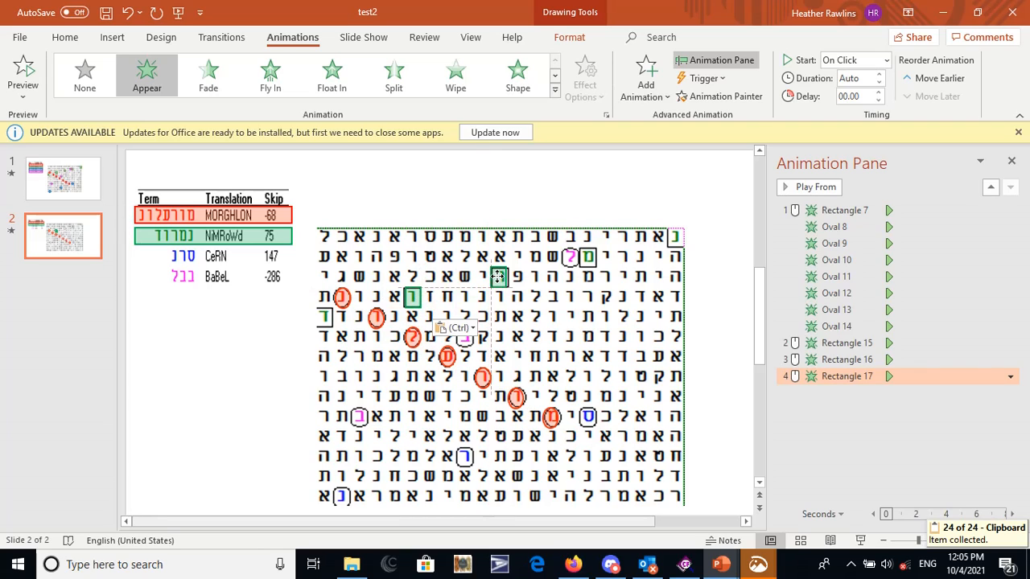
key(ctrl+v)
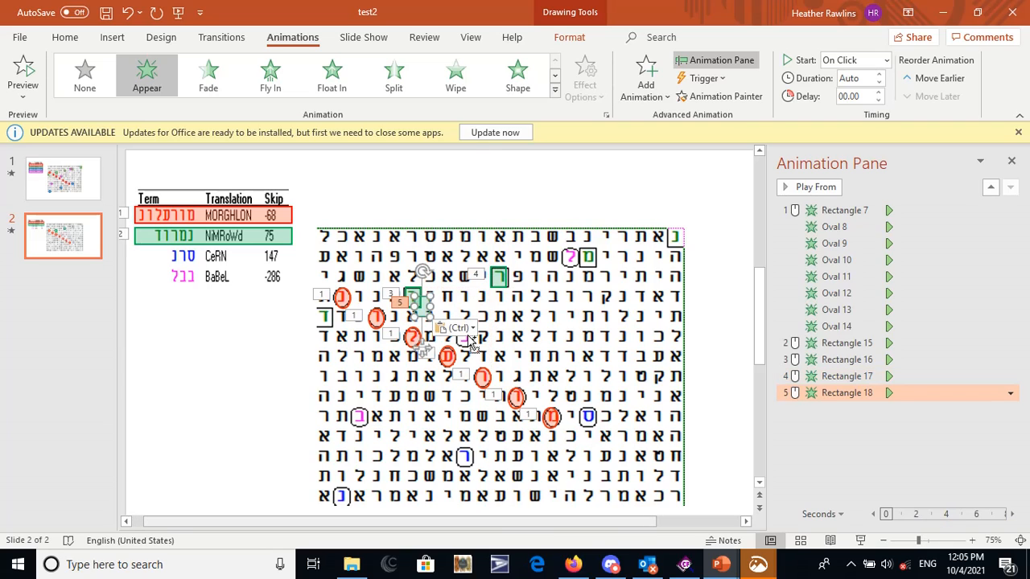
drag(425, 309, 425, 309)
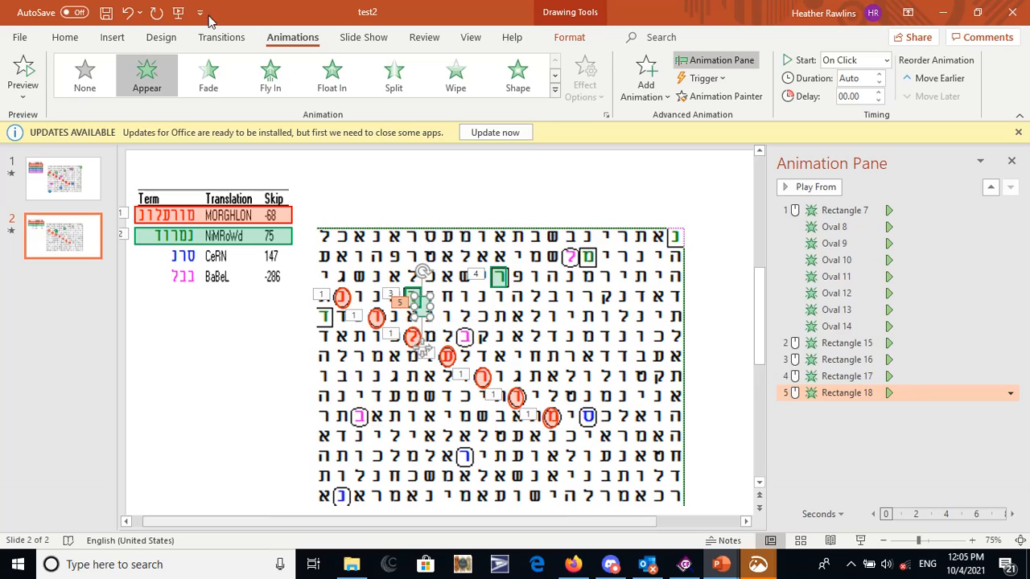
click(130, 14)
drag(420, 305, 325, 316)
key(ctrl+v)
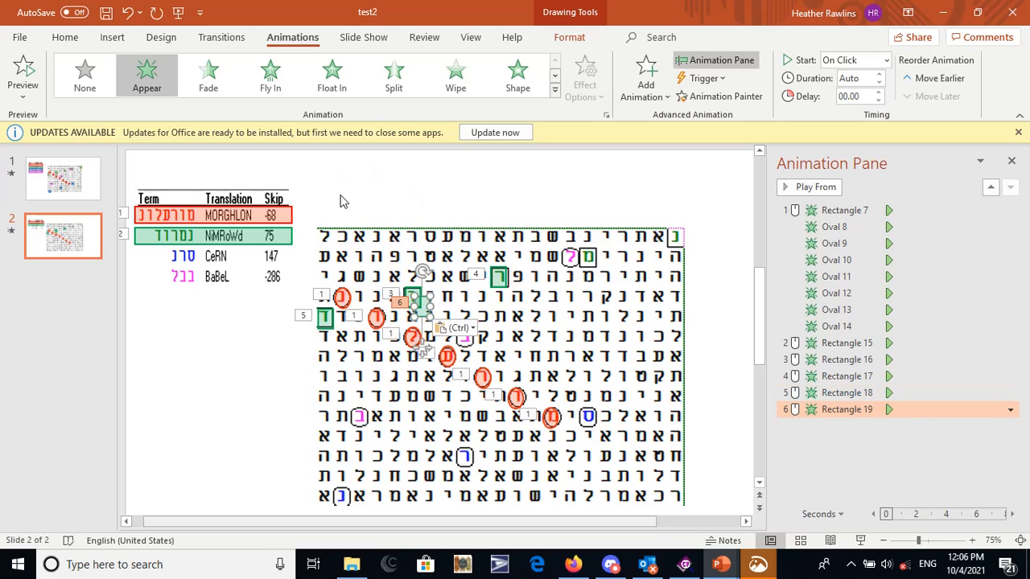
drag(422, 310, 587, 257)
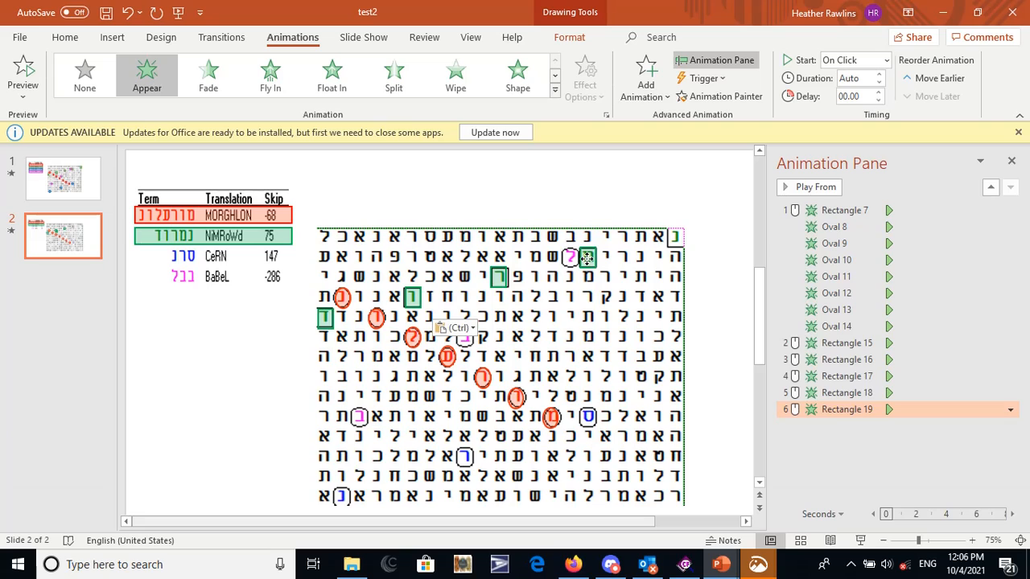
Place another green rectangle copy over the boxed letter in the first row, and set all five green letter animations to Start With Previous
key(ctrl+v)
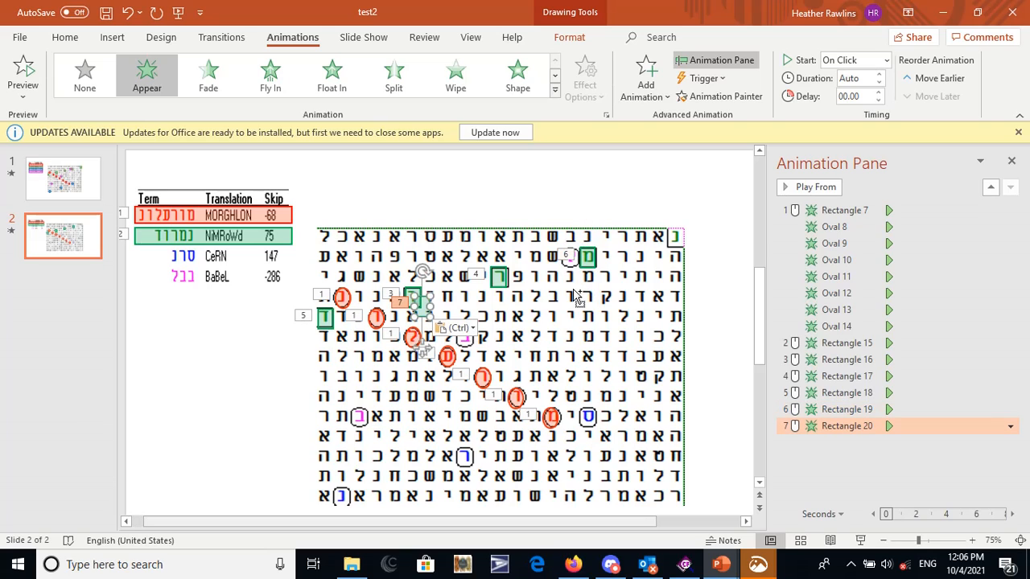
drag(419, 307, 676, 237)
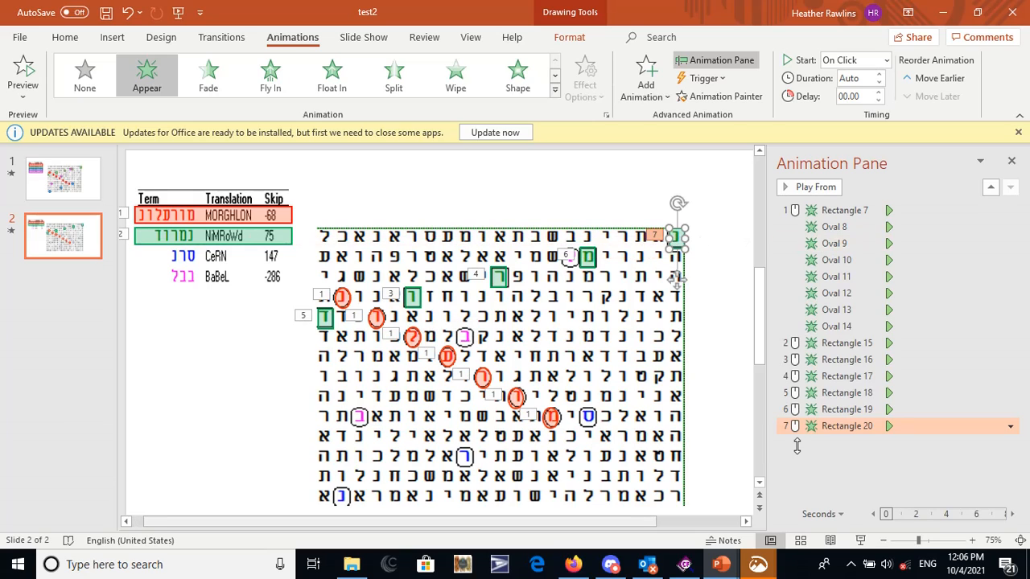
click(831, 362)
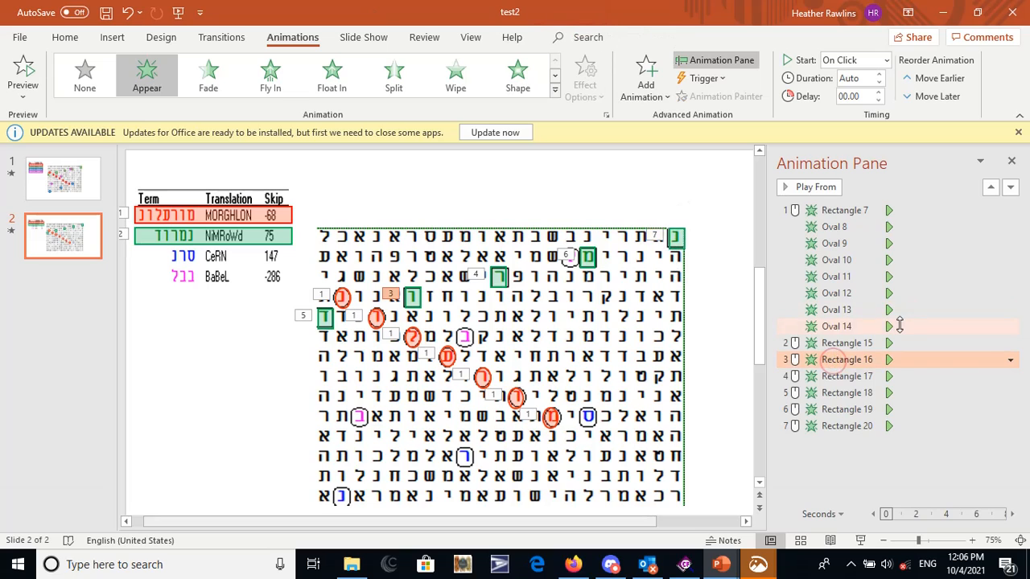
key(shift+Down)
key(shift+Down)
key(shift+Down)
key(shift+Down)
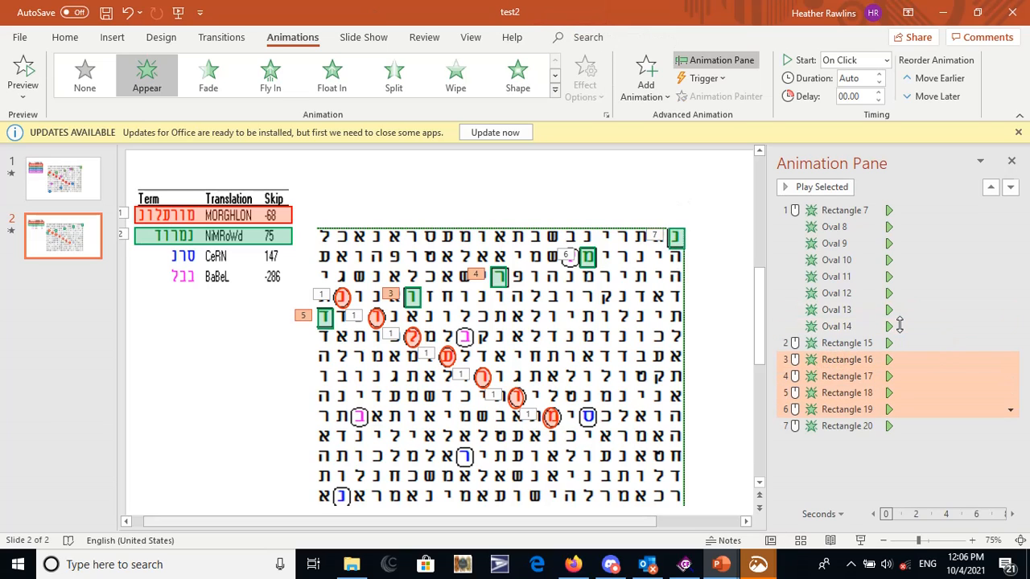
right_click(822, 376)
click(936, 391)
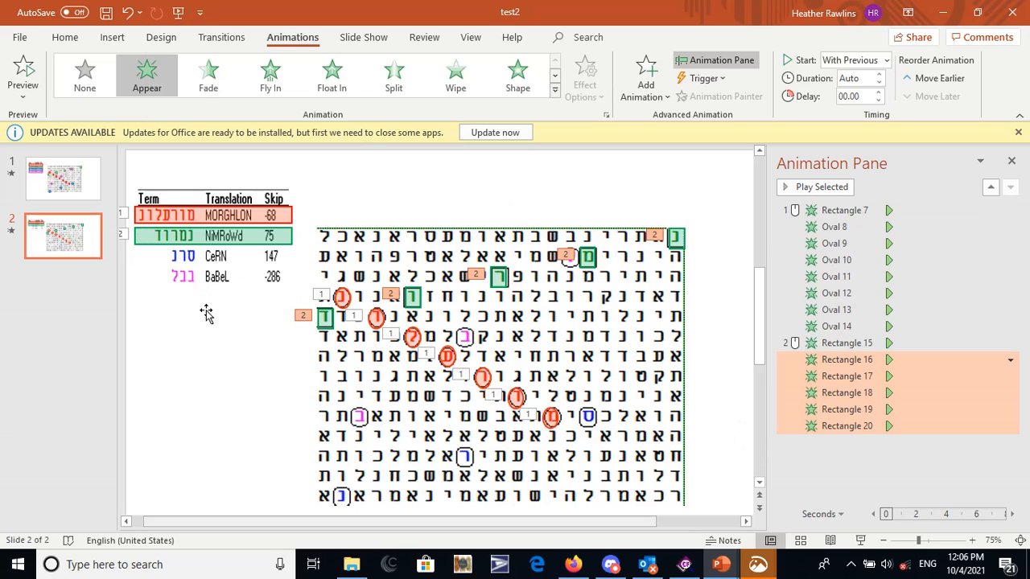
Duplicate the animated green highlight of the NiMRoWd row and place the copy over the CeRN row of the term table
click(209, 236)
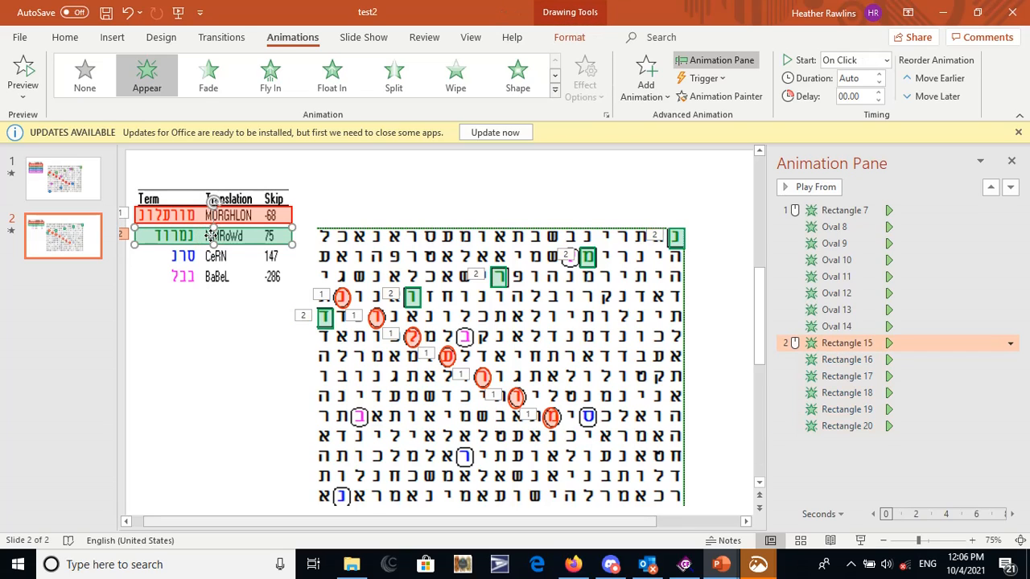
key(ctrl+c)
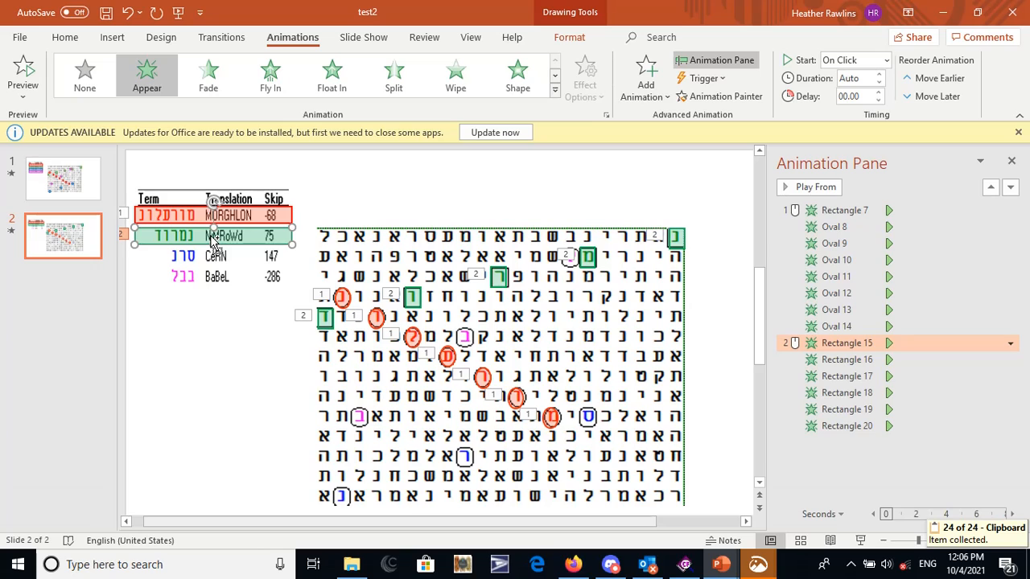
key(ctrl+v)
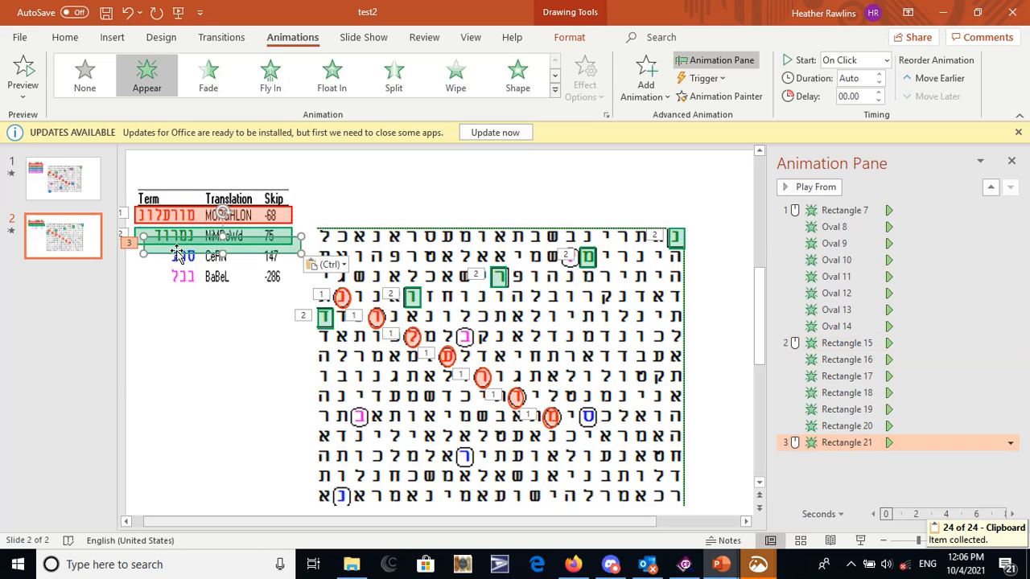
drag(179, 249, 169, 257)
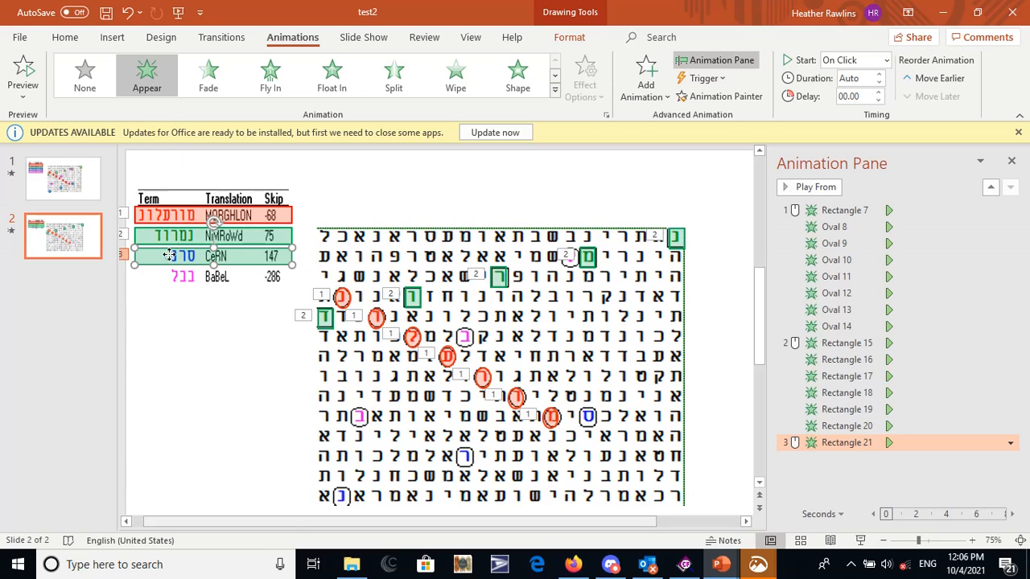
Recolor the CeRN row highlight with a standard blue outline and a standard blue fill
right_click(169, 256)
click(248, 98)
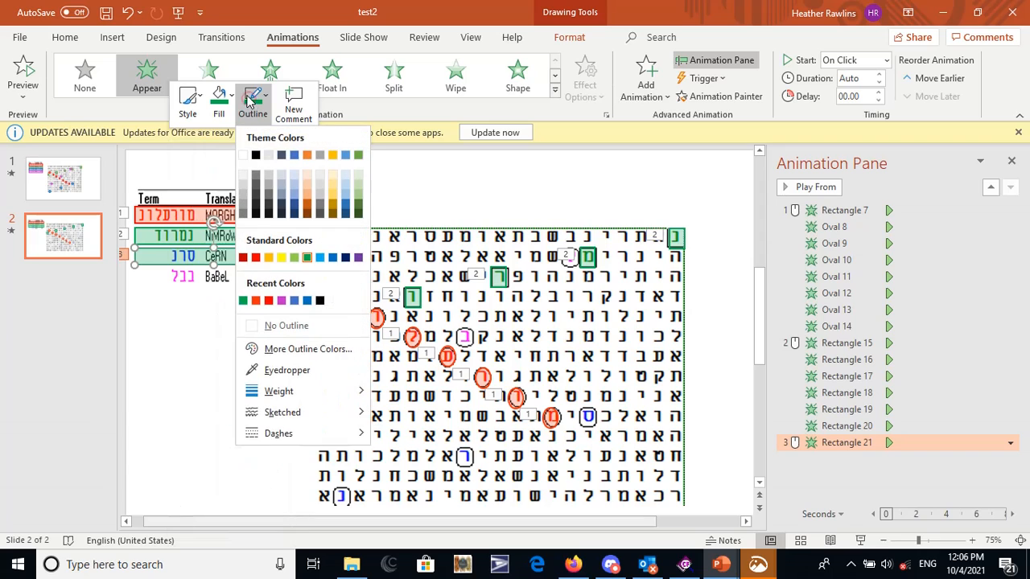
click(307, 302)
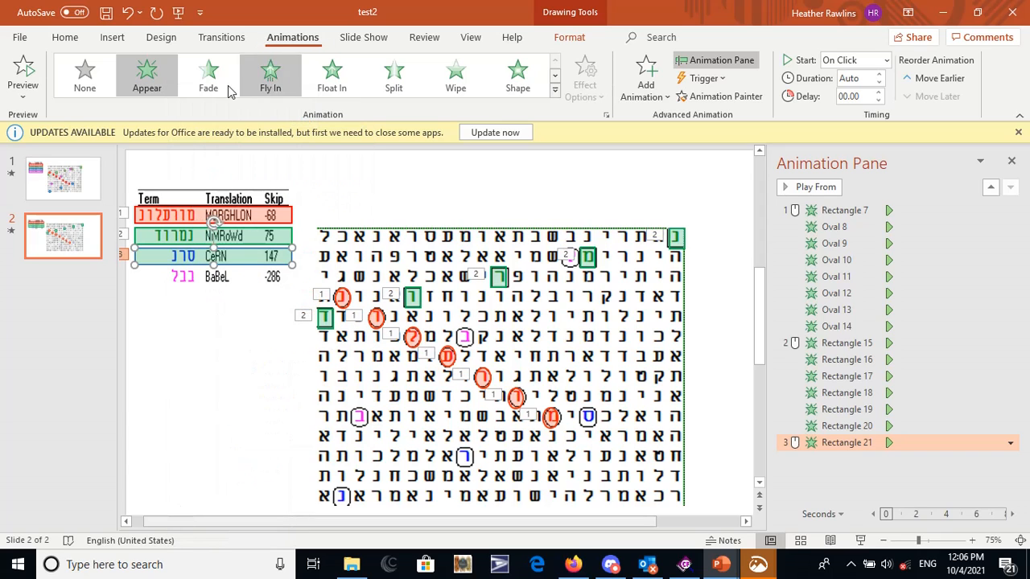
right_click(224, 257)
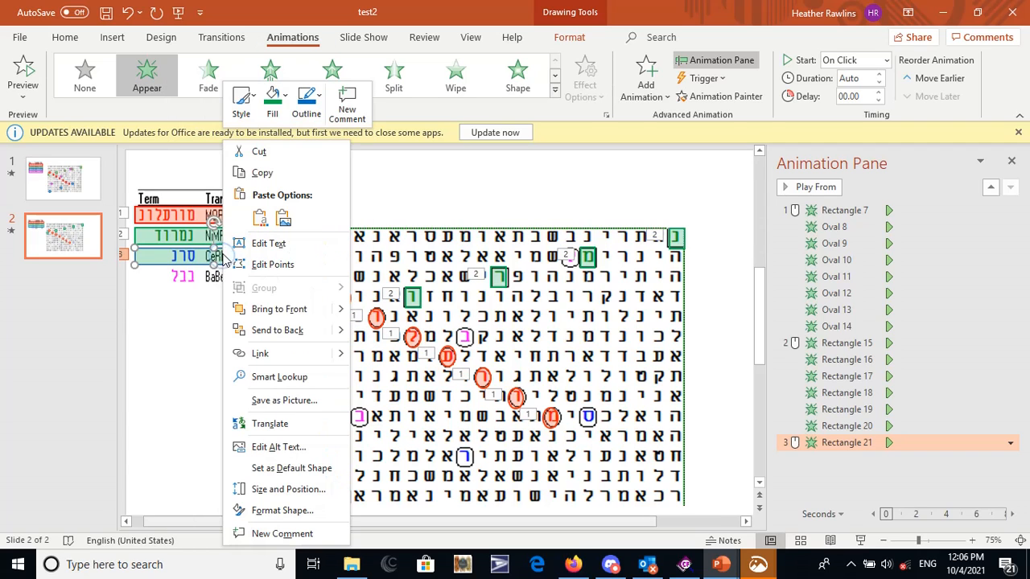
click(273, 104)
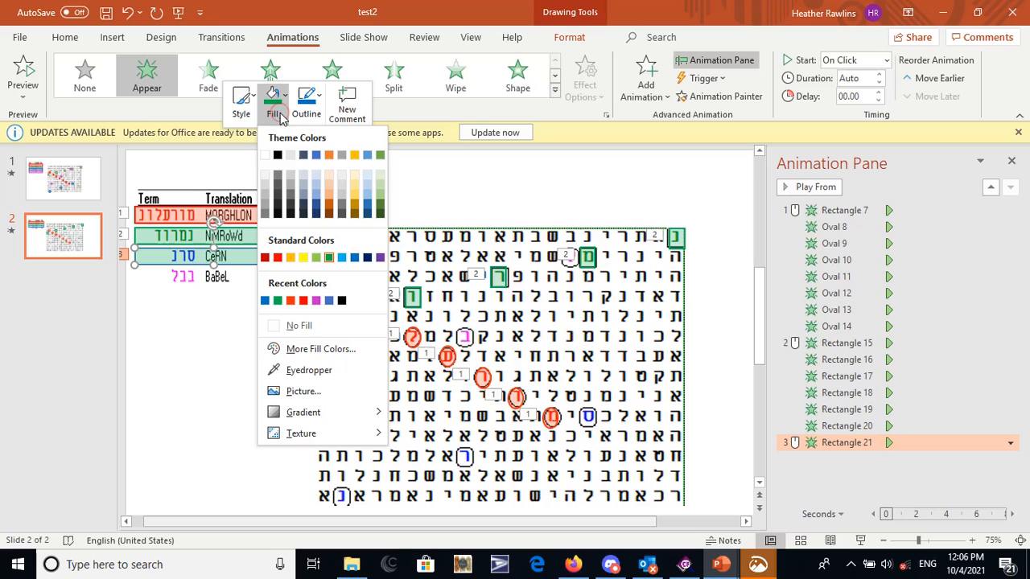
click(266, 300)
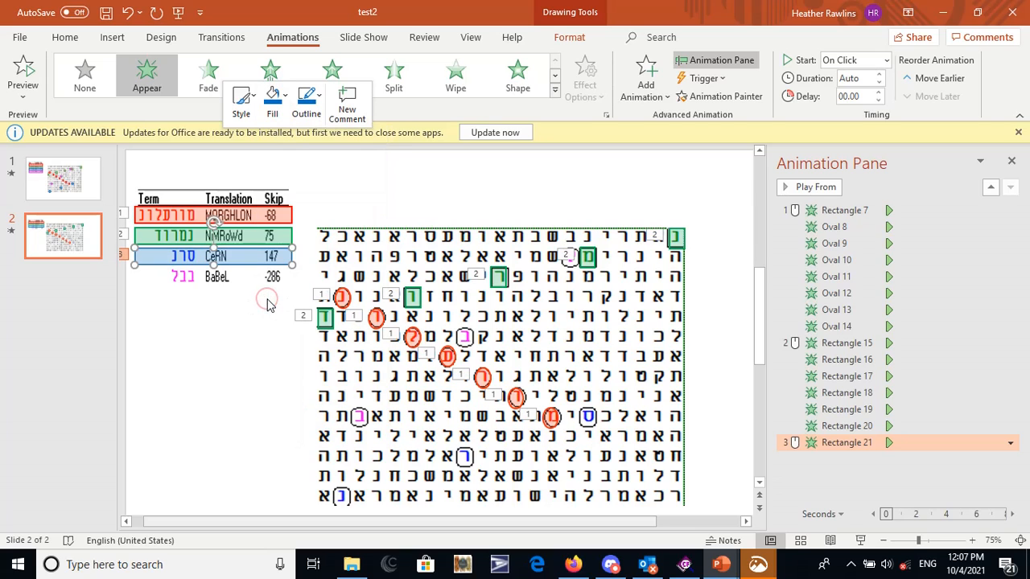
click(157, 383)
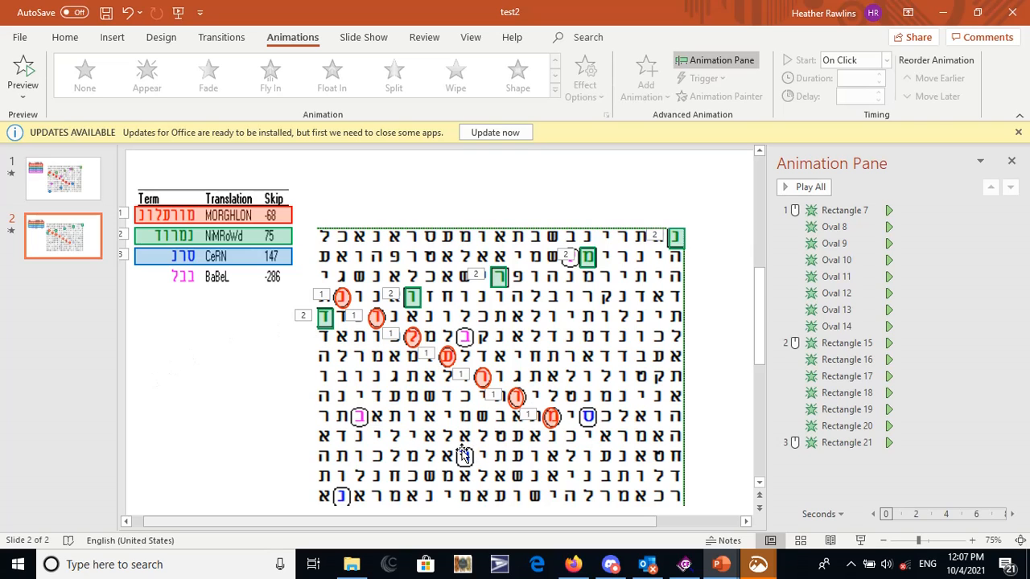
Insert a rounded rectangle about 0.37" high and 0.28" wide over the boxed blue letter in the matrix's twelfth row
click(112, 37)
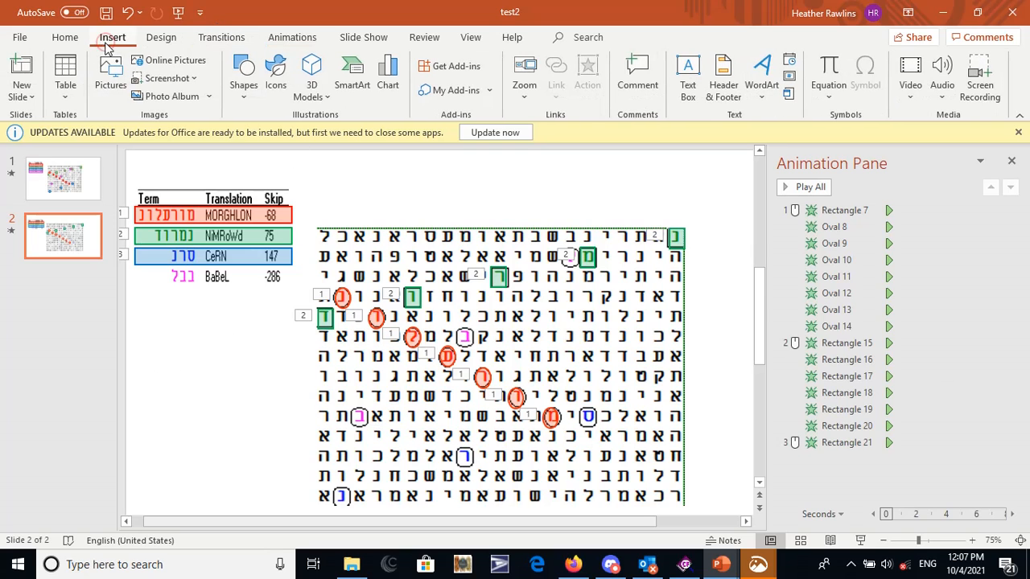
click(244, 74)
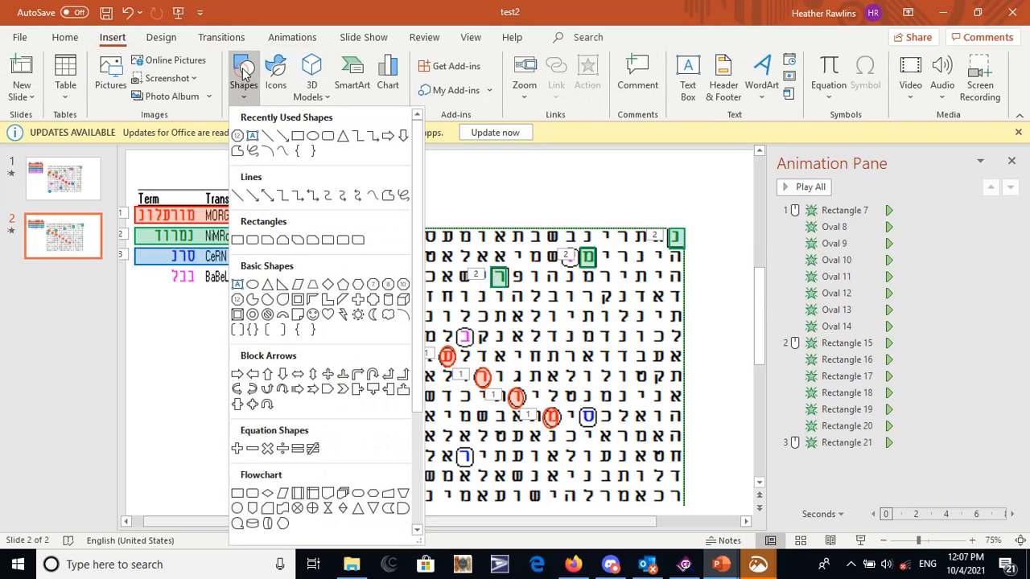
click(328, 135)
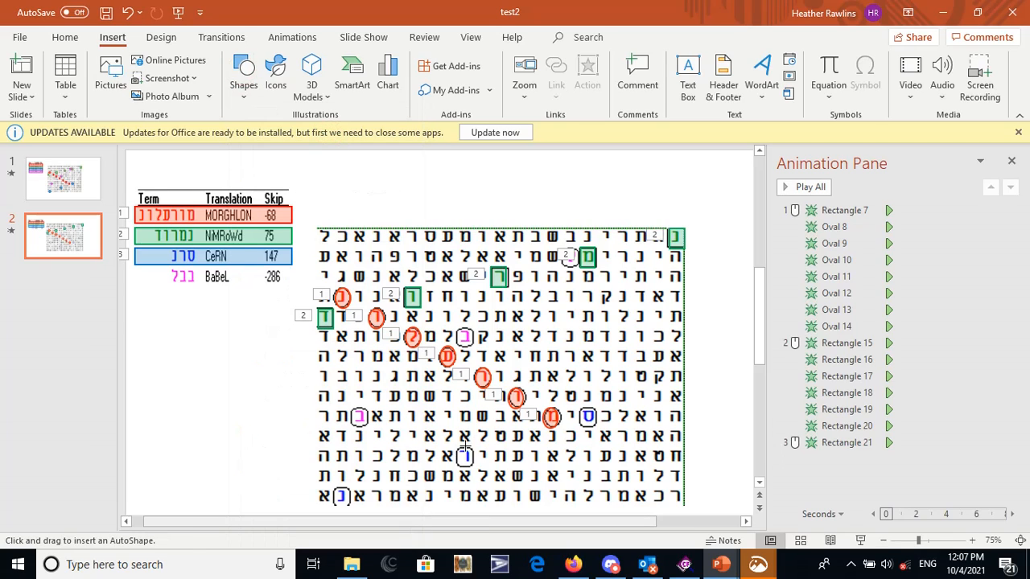
drag(457, 449, 469, 465)
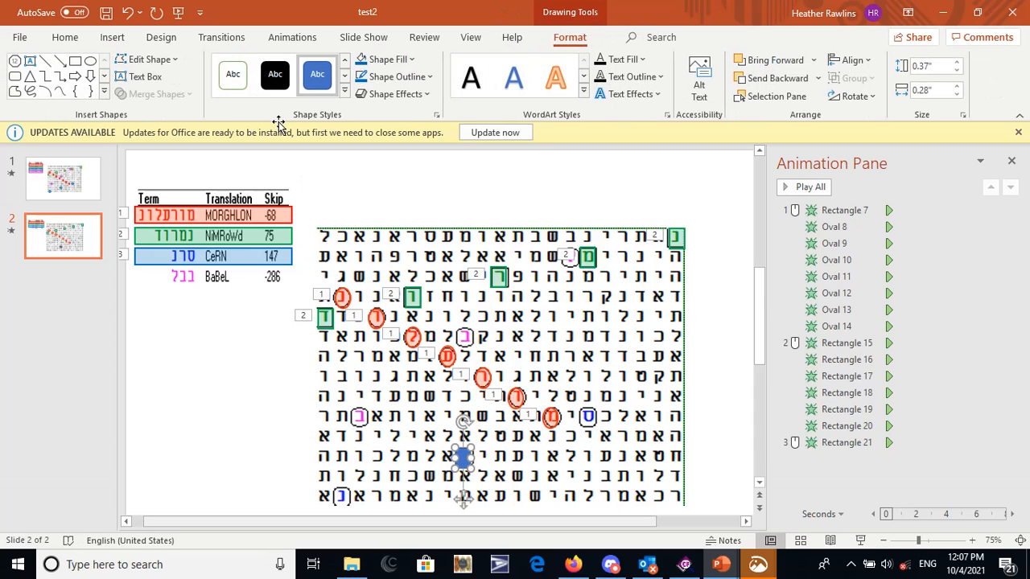
Give the new rounded rectangle in the twelfth row a standard blue outline and a standard blue fill
click(392, 77)
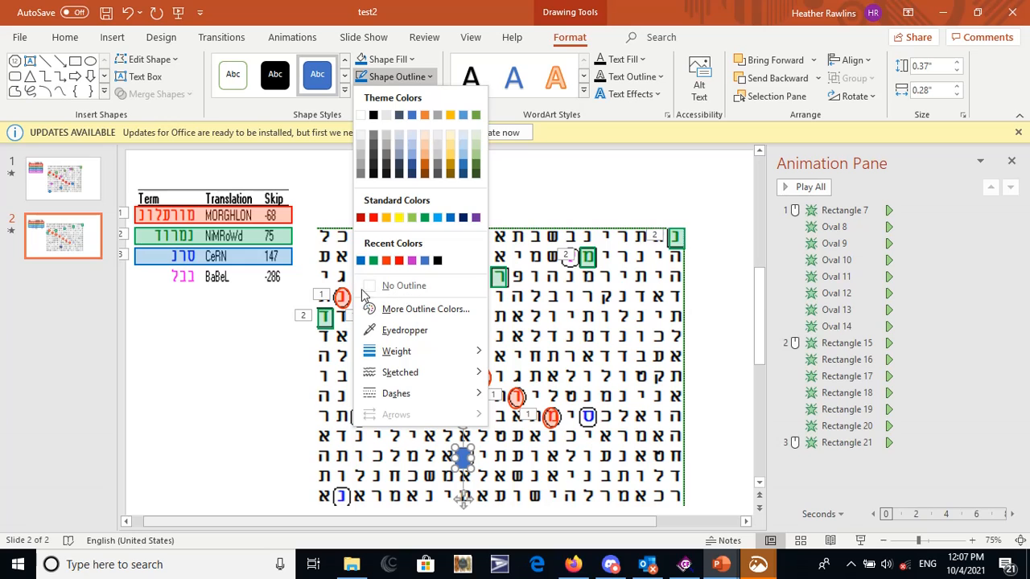
click(361, 261)
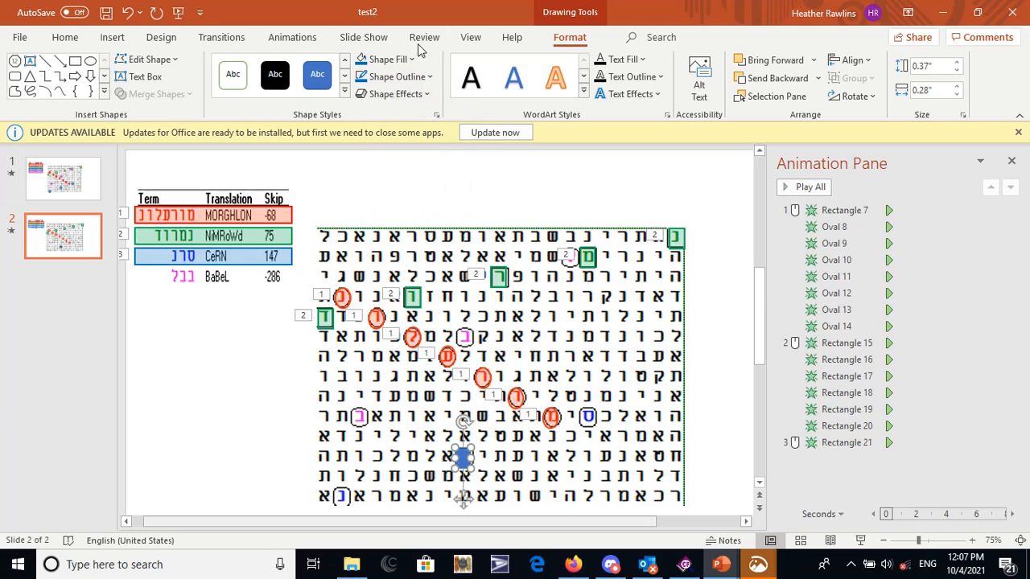
click(383, 66)
click(386, 268)
Set the fill transparency of the blue rounded rectangle in the twelfth row to 77%
click(399, 61)
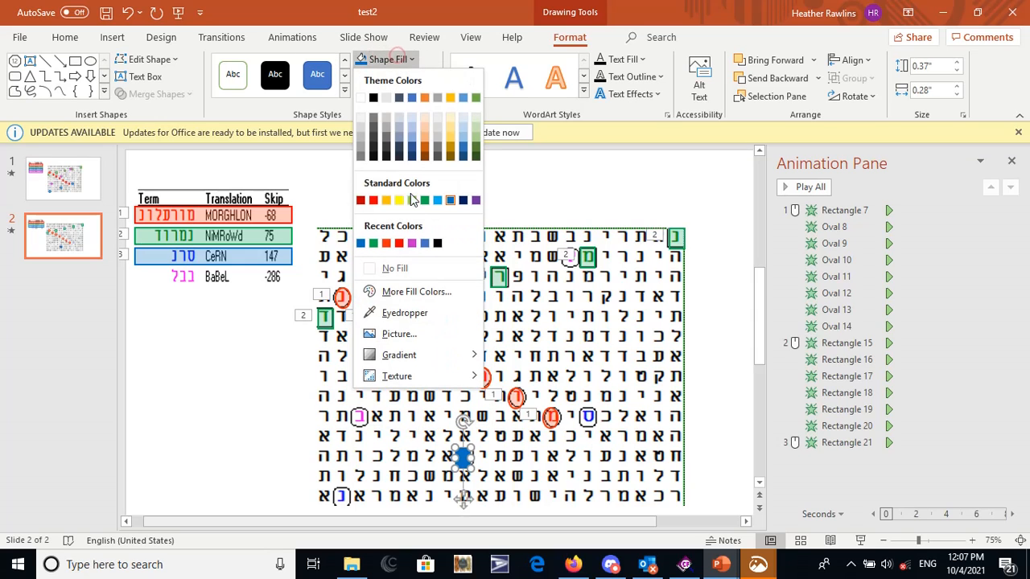
click(414, 292)
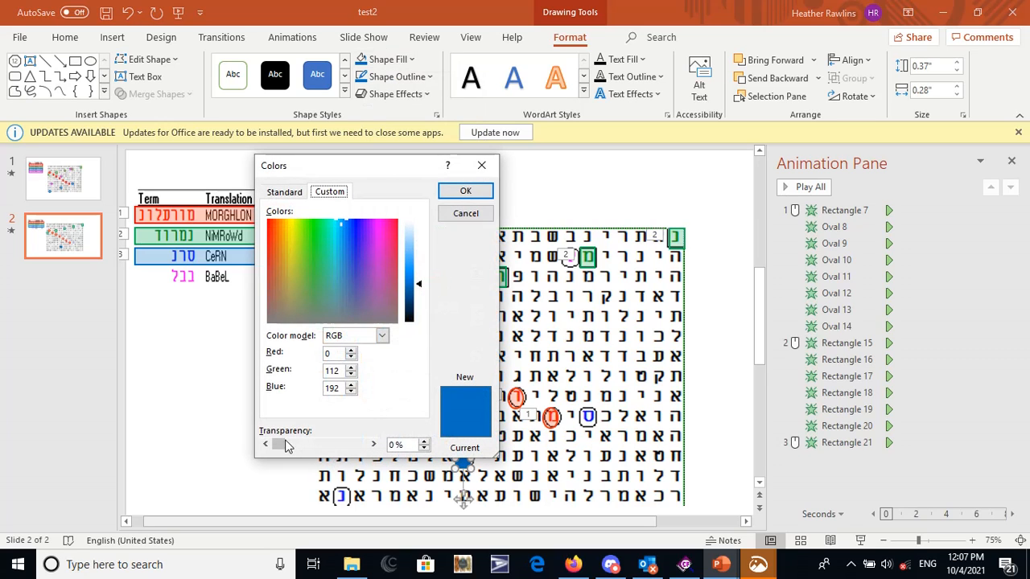
drag(288, 446, 339, 451)
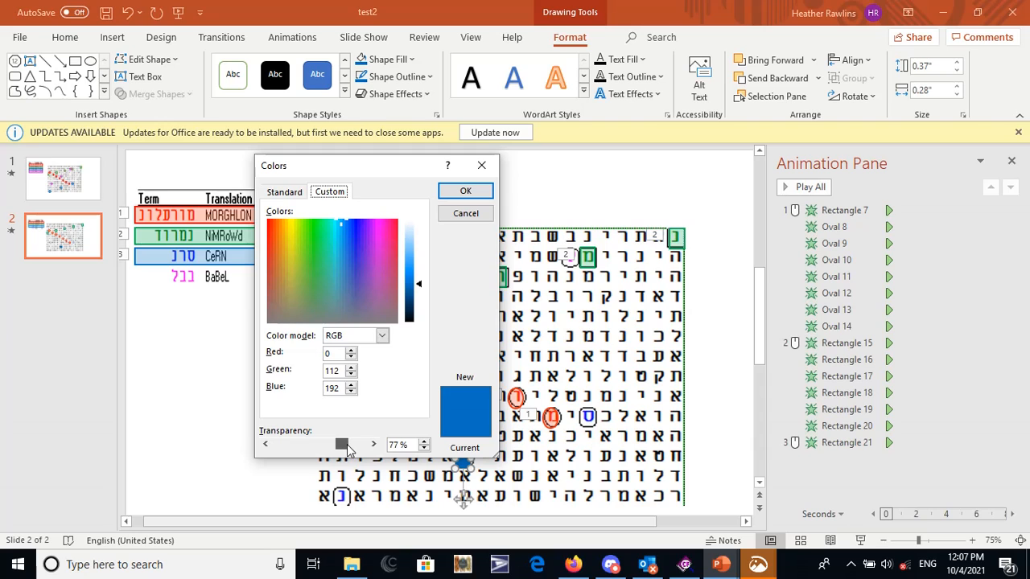
click(459, 191)
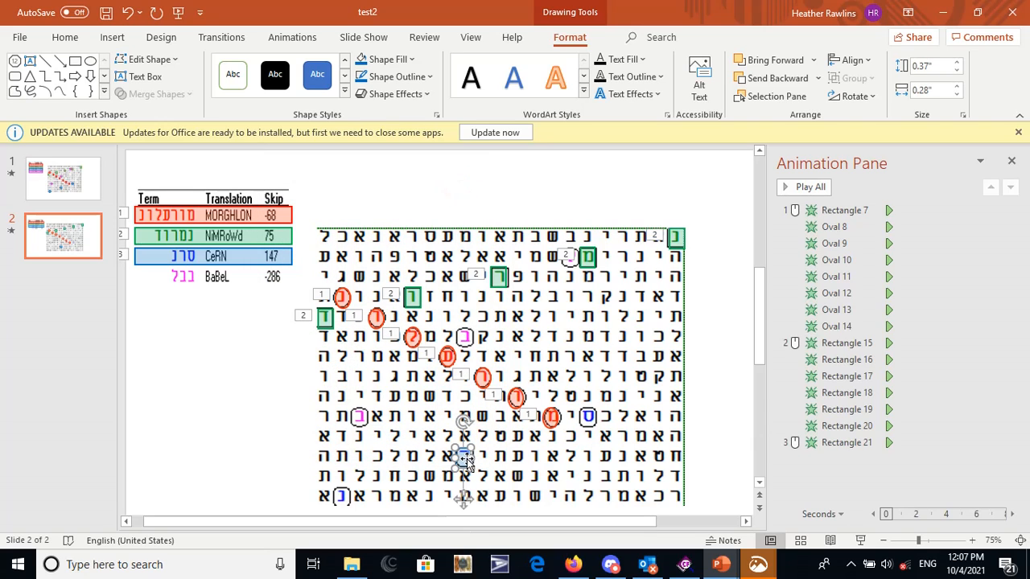
Apply the Appear animation to the blue rounded rectangle and place copies over the boxed blue letters in the tenth and fourteenth rows
click(292, 37)
click(147, 76)
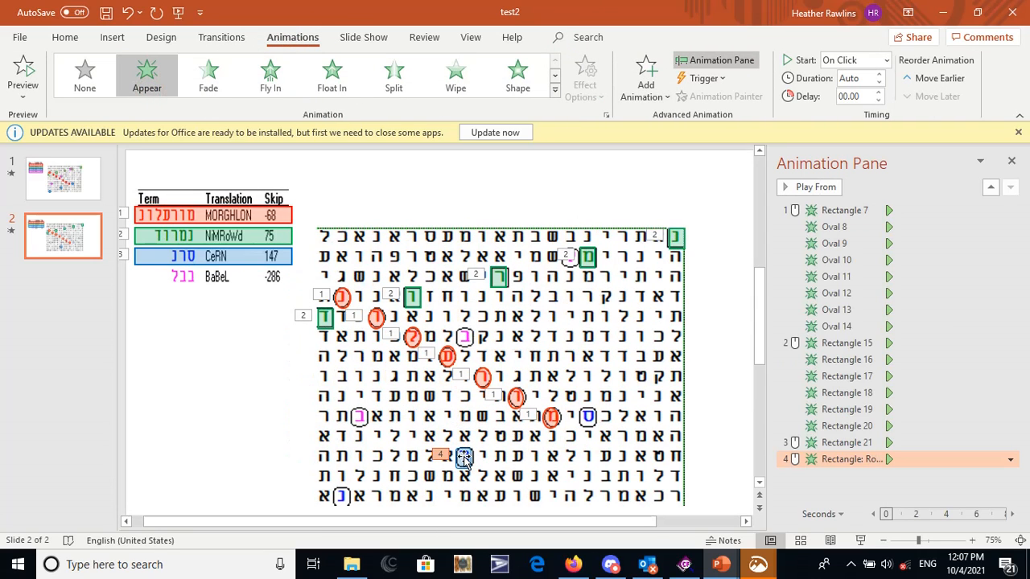
key(ctrl+c)
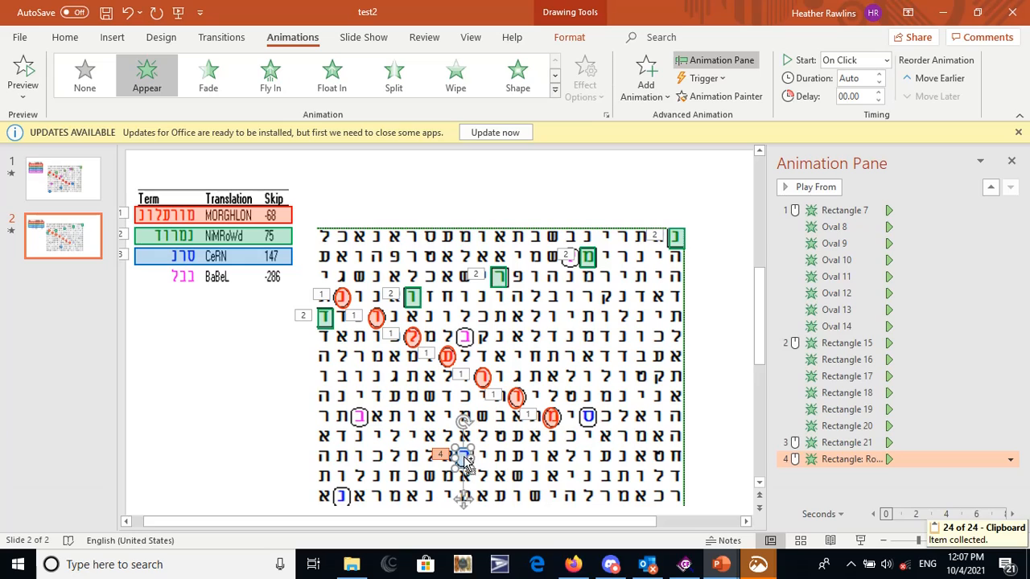
key(ctrl+v)
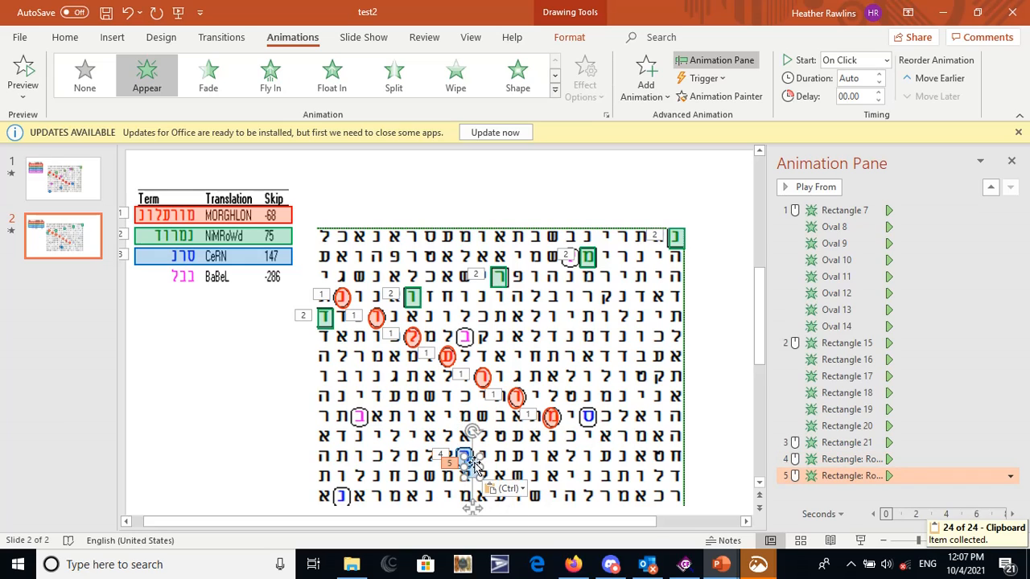
drag(477, 468, 588, 419)
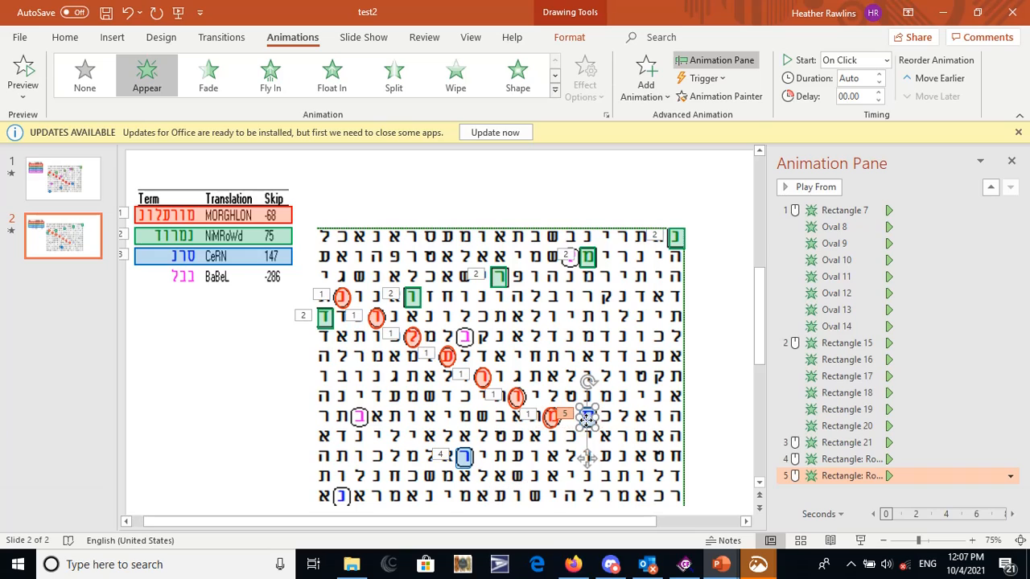
key(ctrl+v)
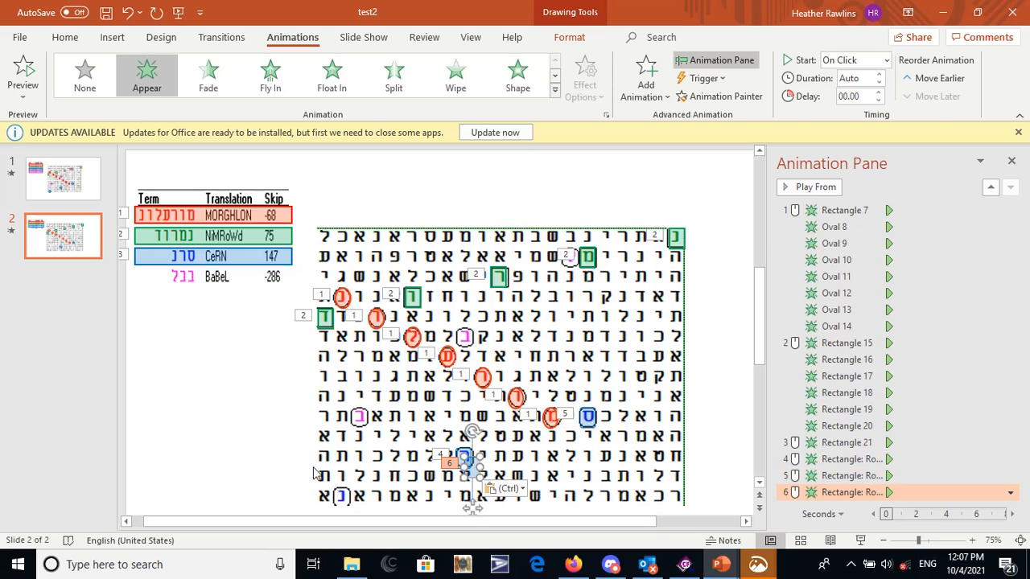
drag(380, 492, 340, 496)
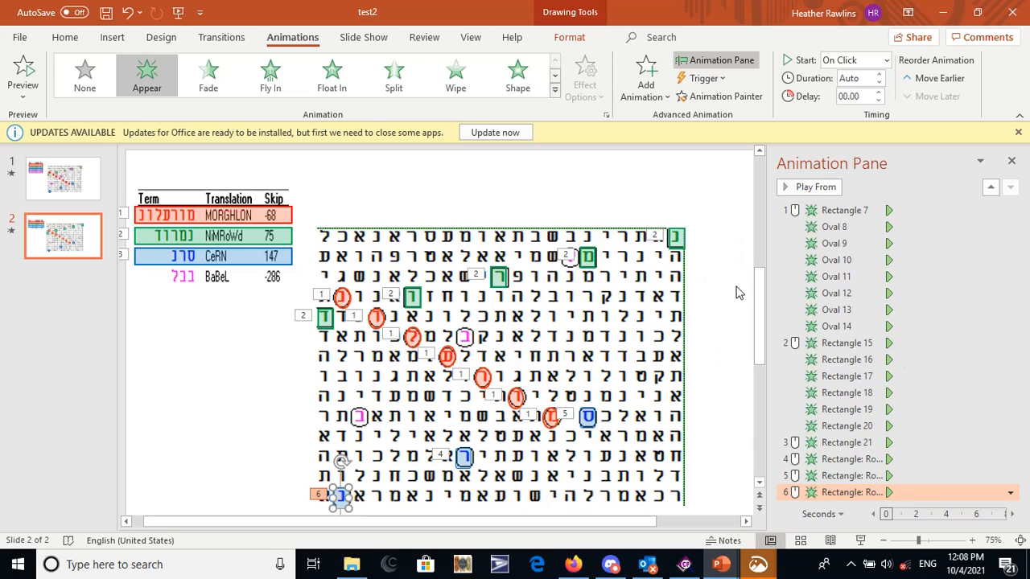
Set the animations of the three blue rounded rectangles to start with previous, so they appear together with the CeRN row highlight
scroll(756, 302, down, 1)
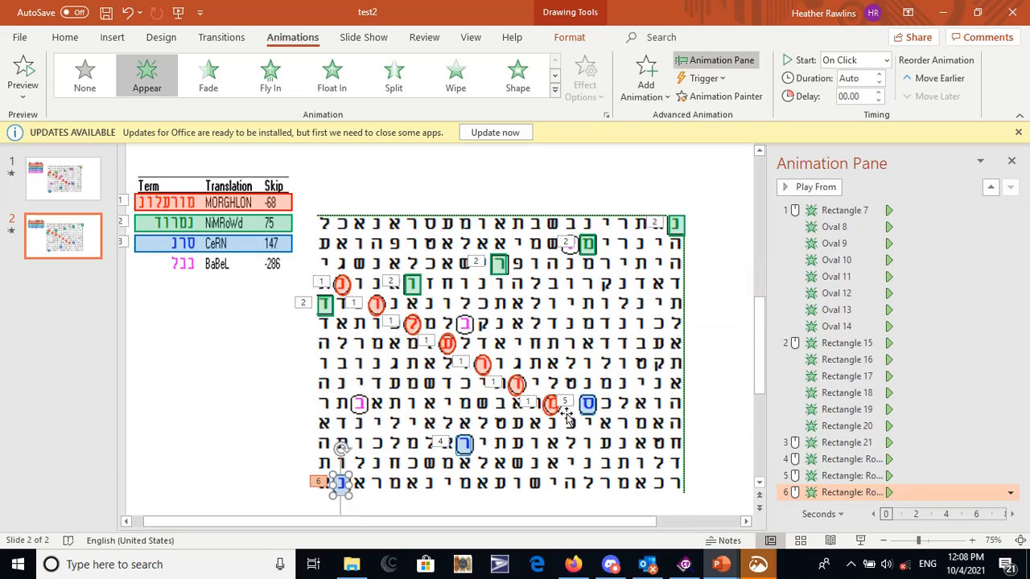
click(833, 458)
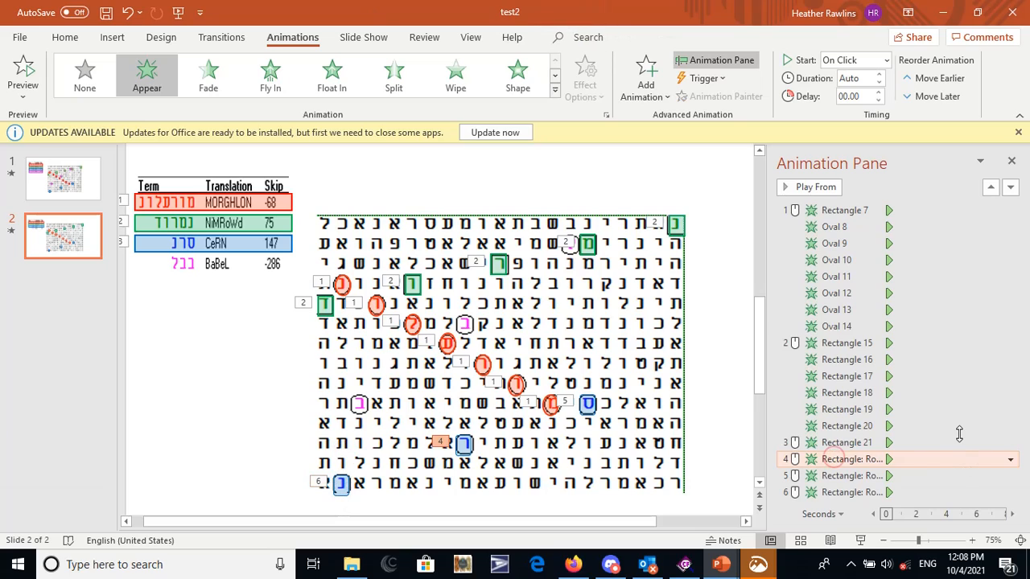
key(shift+Down)
key(shift+Down)
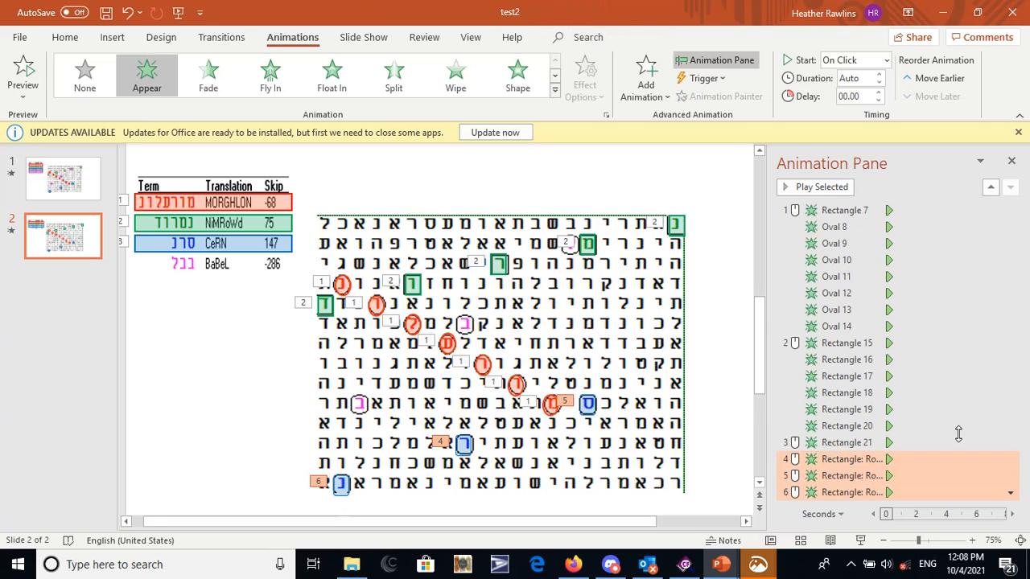
right_click(857, 460)
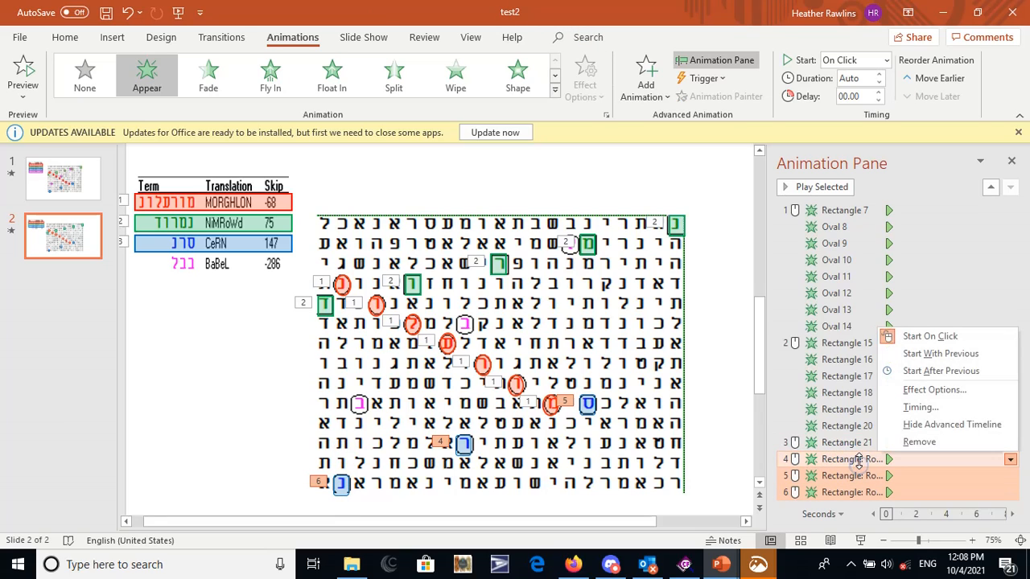
click(929, 355)
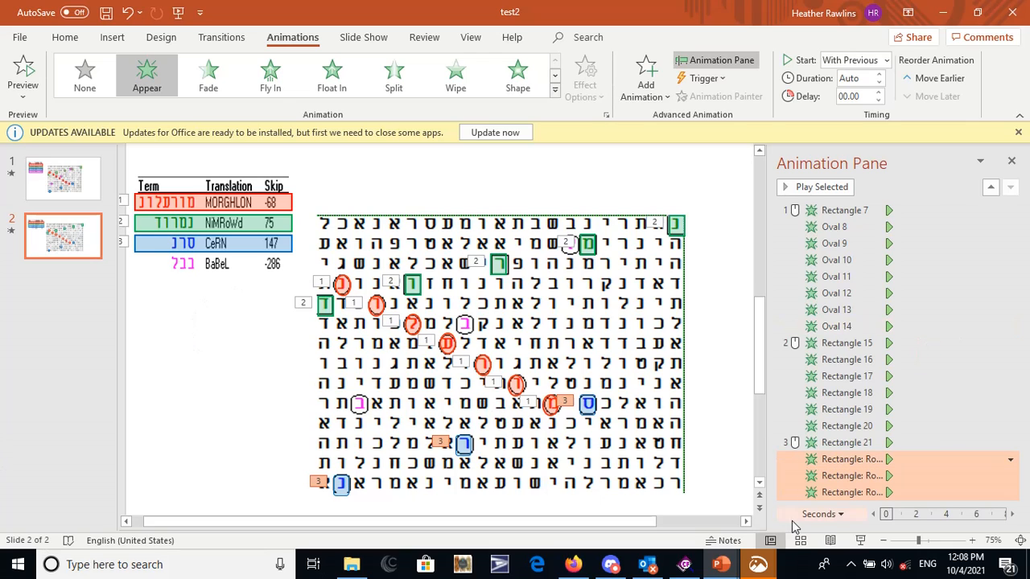
Play the slide show from the current slide to check the term-by-term animations, then return to editing
click(860, 541)
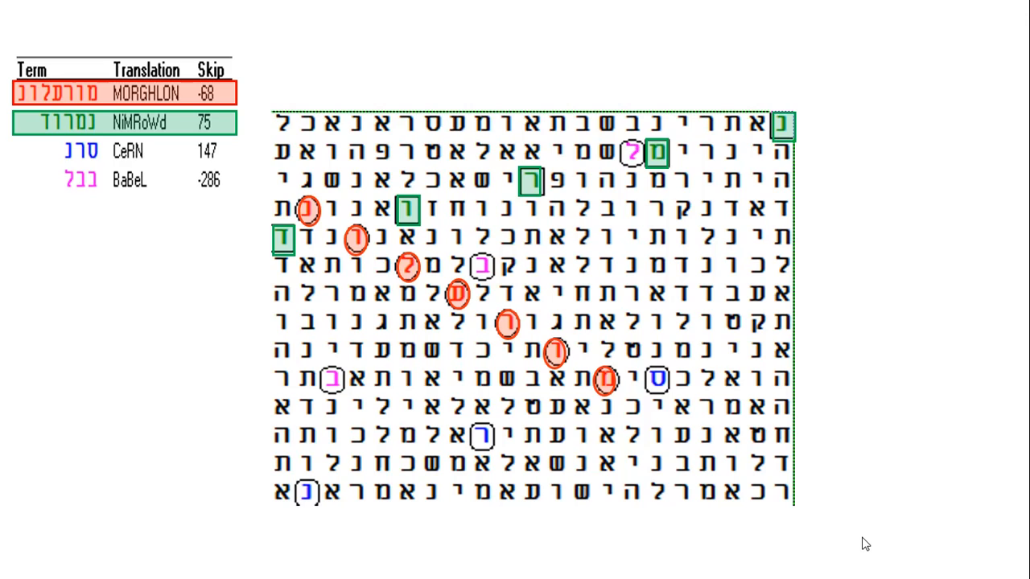
click(863, 542)
click(862, 541)
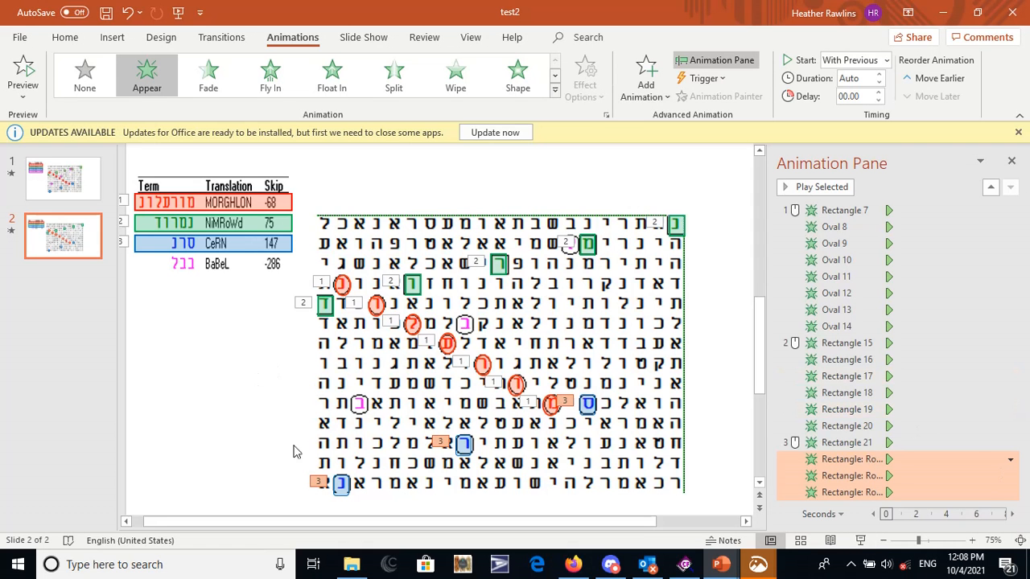
click(166, 246)
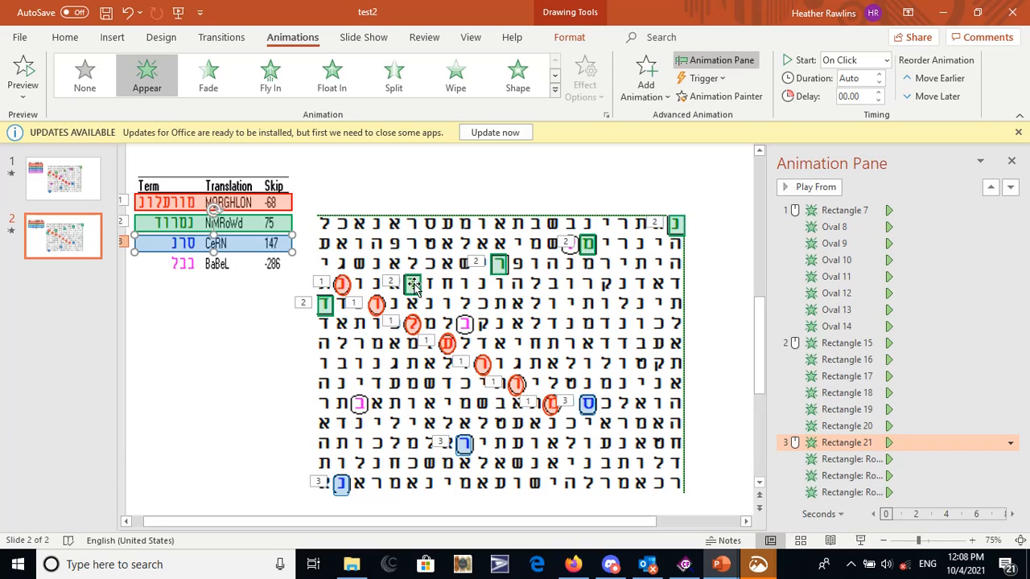
Copy the tenth-row magenta oval from slide 1 and paste it on slide 2 over the boxed magenta letter in the tenth row
click(62, 177)
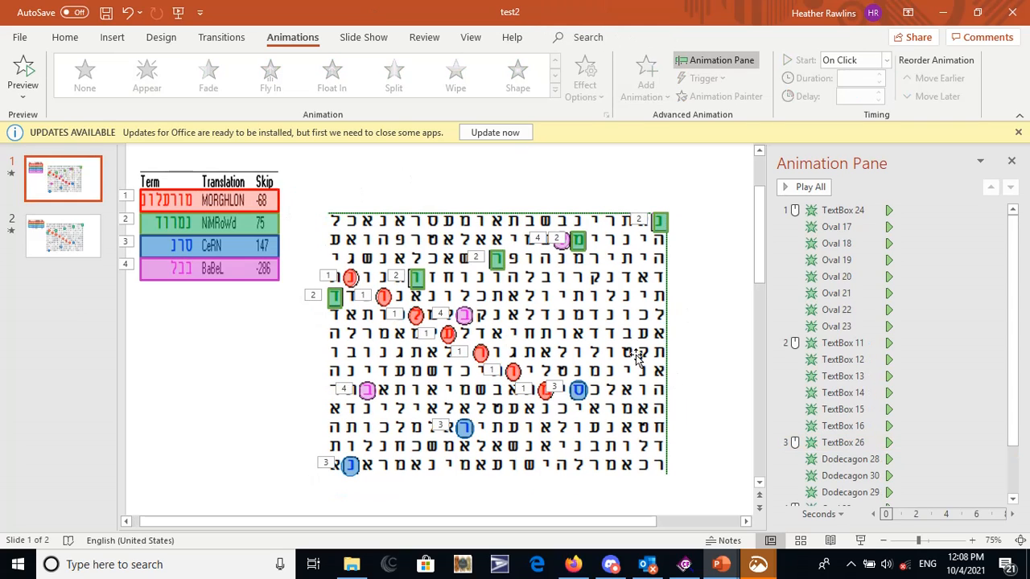
click(366, 390)
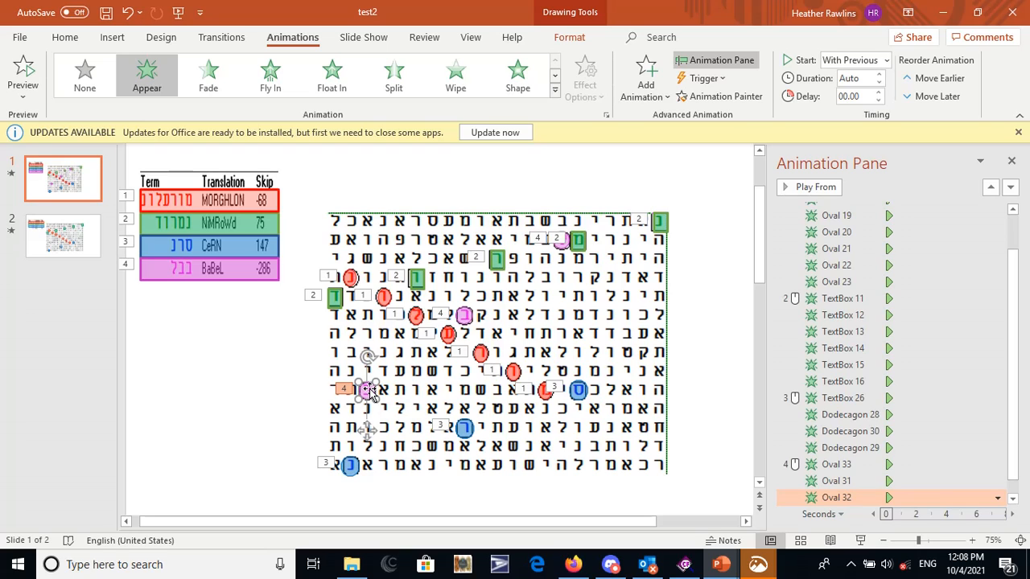
right_click(368, 391)
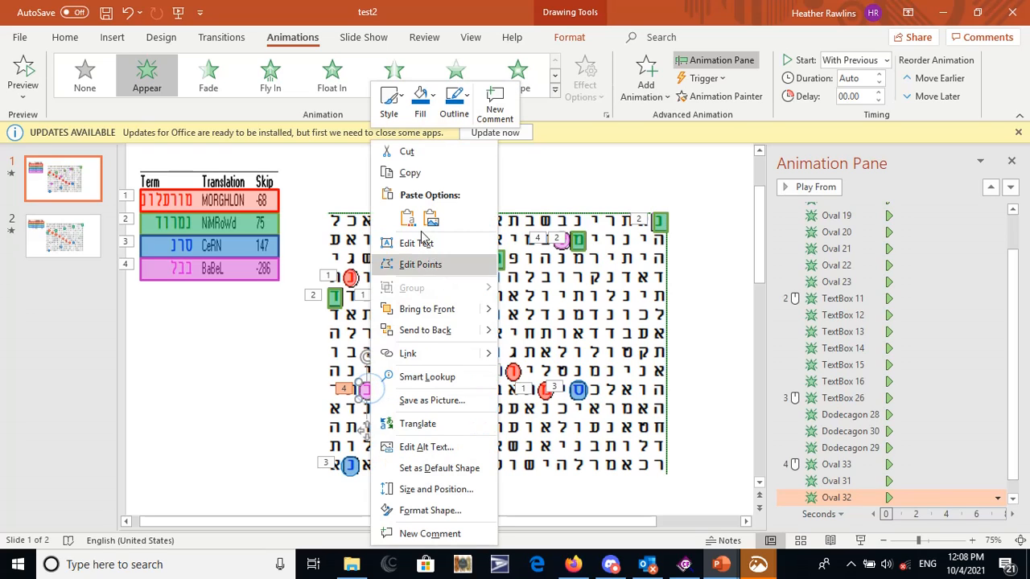
click(413, 174)
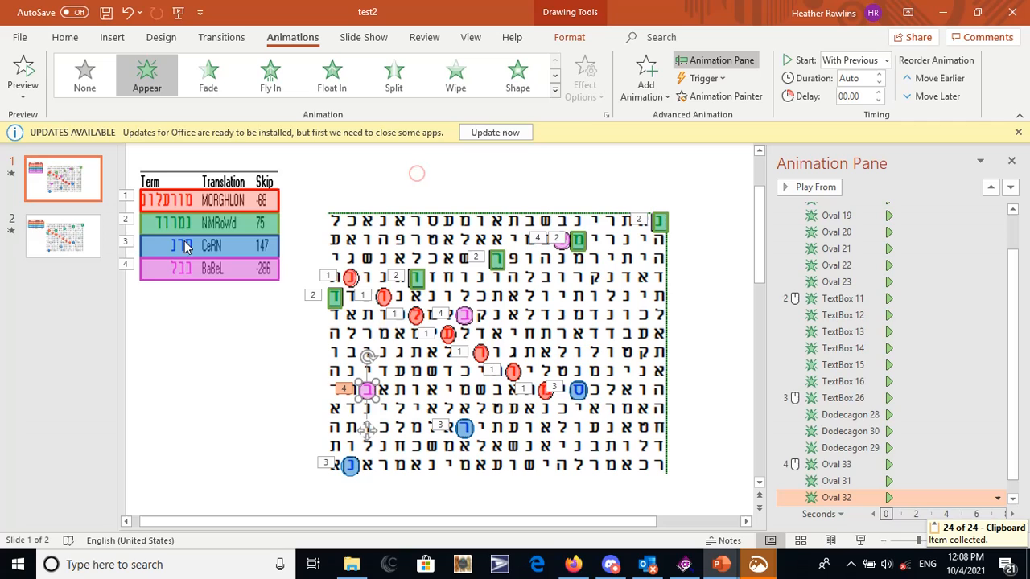
click(58, 236)
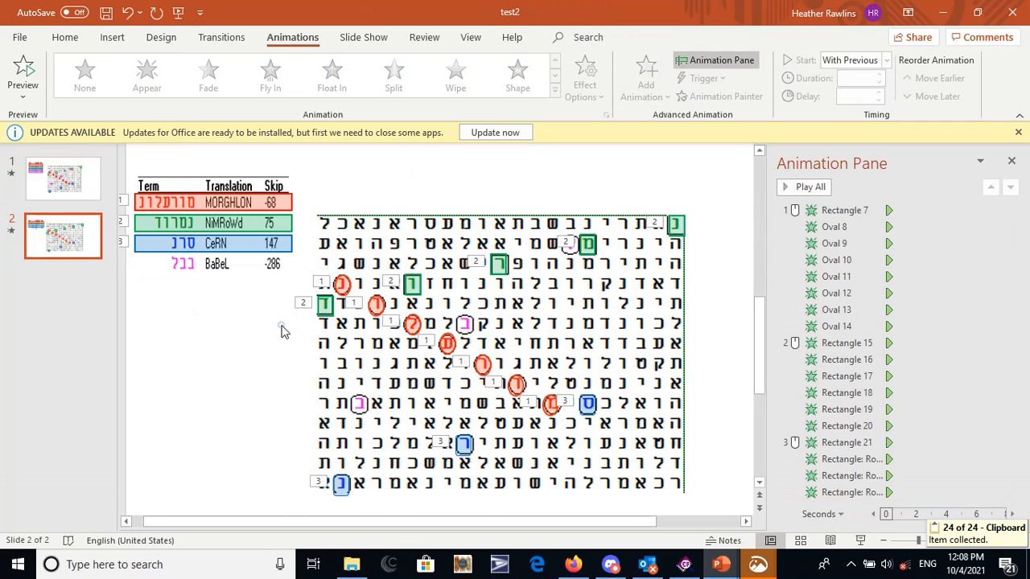
right_click(282, 330)
click(322, 368)
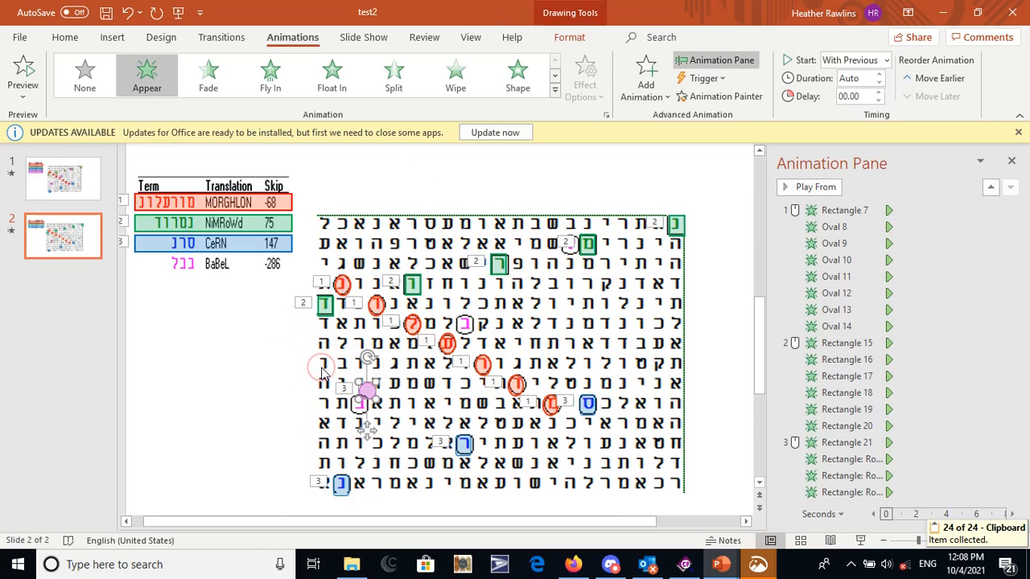
drag(366, 392, 356, 406)
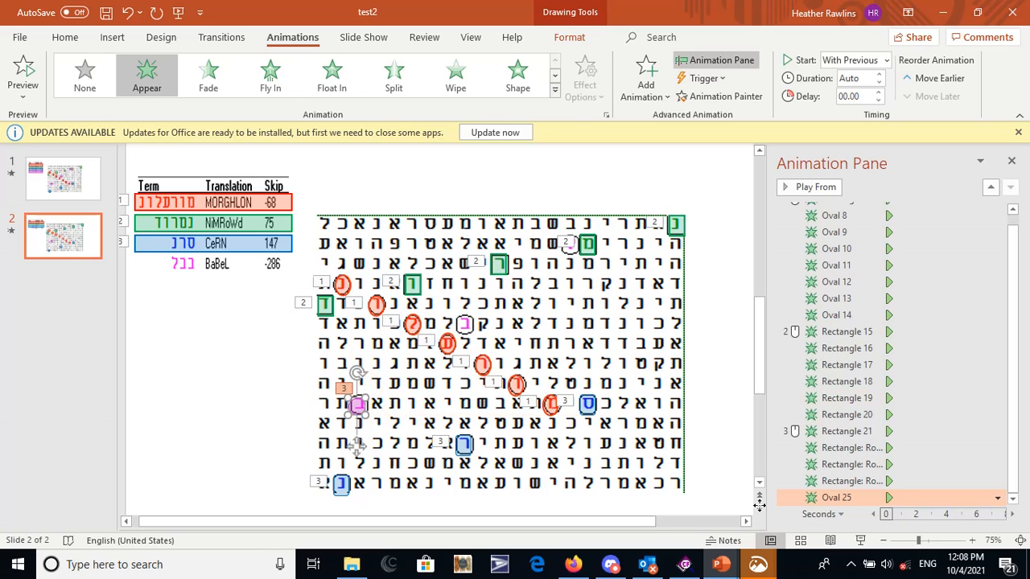
Enlarge the pasted magenta oval so that it covers the whole boxed letter in the tenth row
click(946, 541)
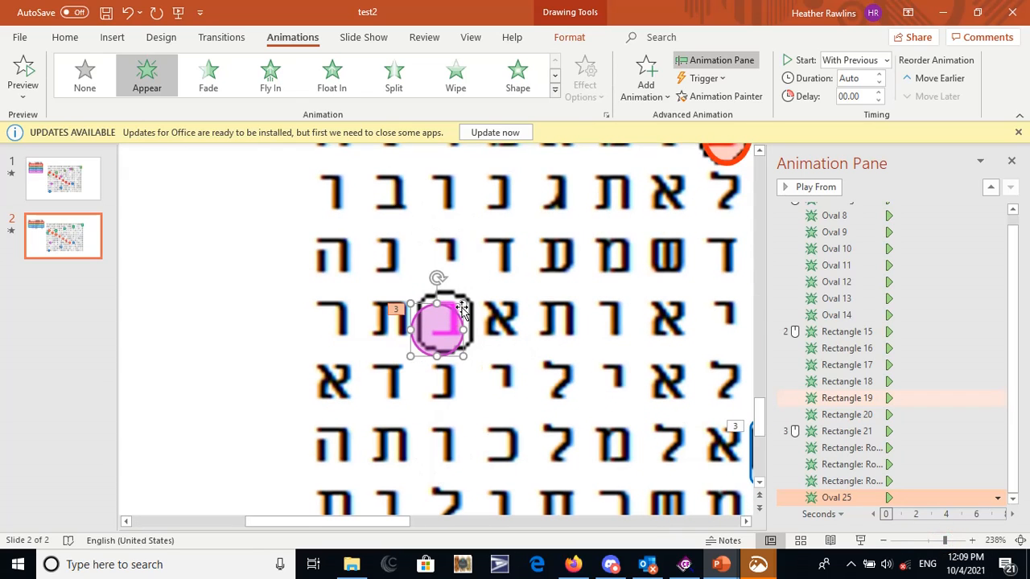
drag(463, 303, 444, 320)
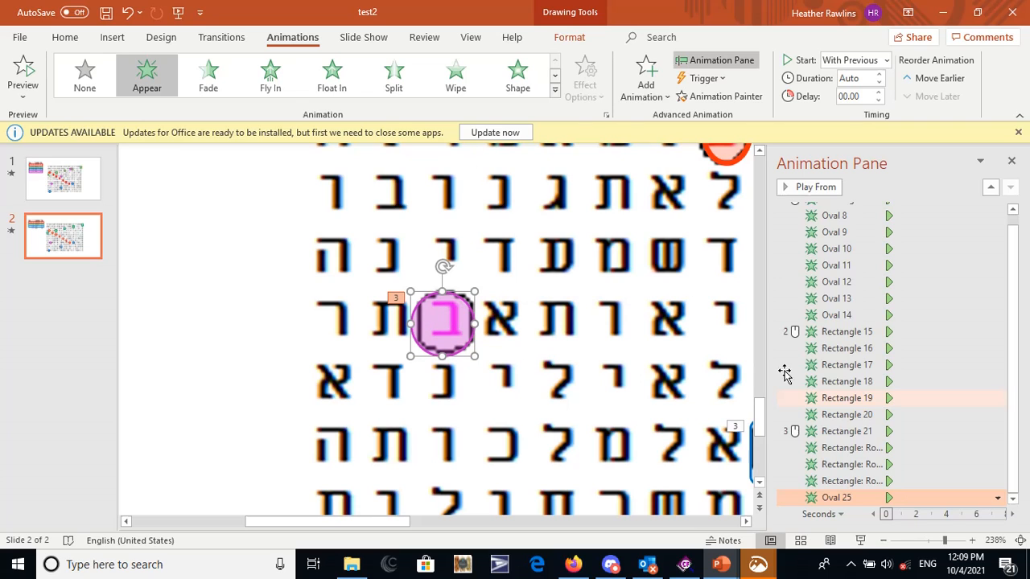
click(931, 546)
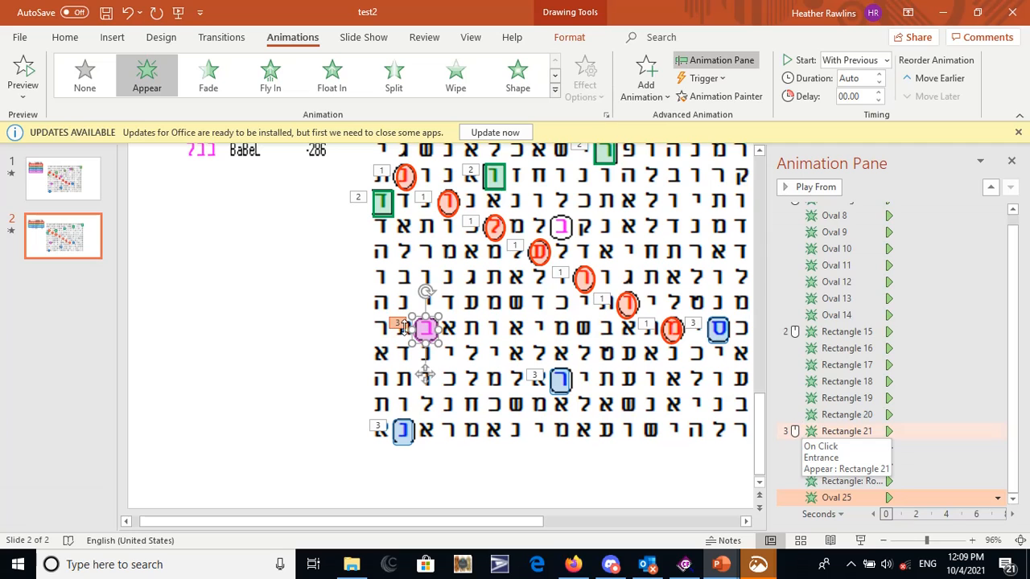
Set the Appear animation of the tenth-row magenta oval to start on click
scroll(216, 377, up, 3)
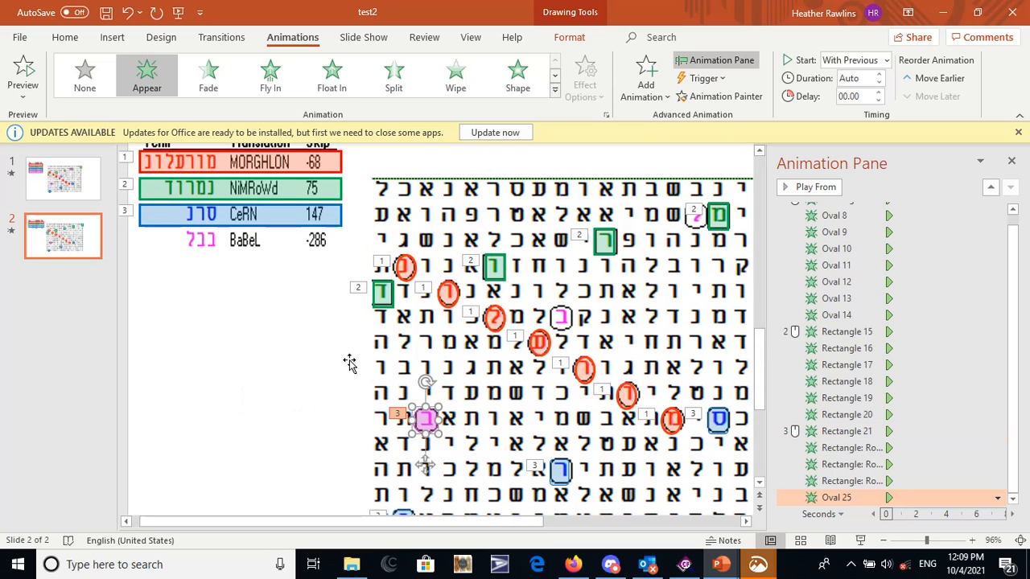
right_click(423, 419)
key(Escape)
right_click(852, 499)
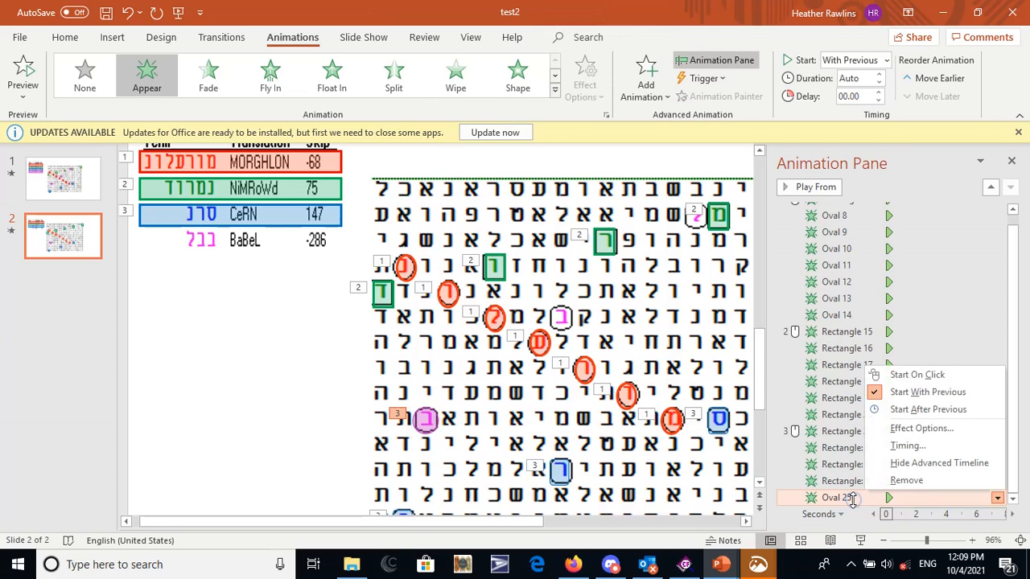
click(915, 376)
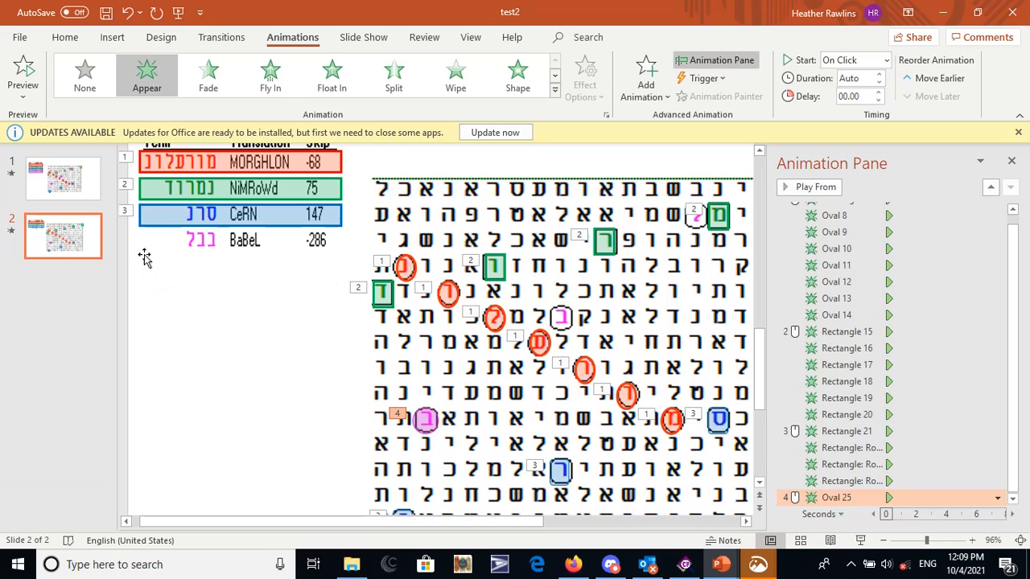
Duplicate the blue CeRN row highlight and place the copy over the BaBeL row of the term table
click(175, 223)
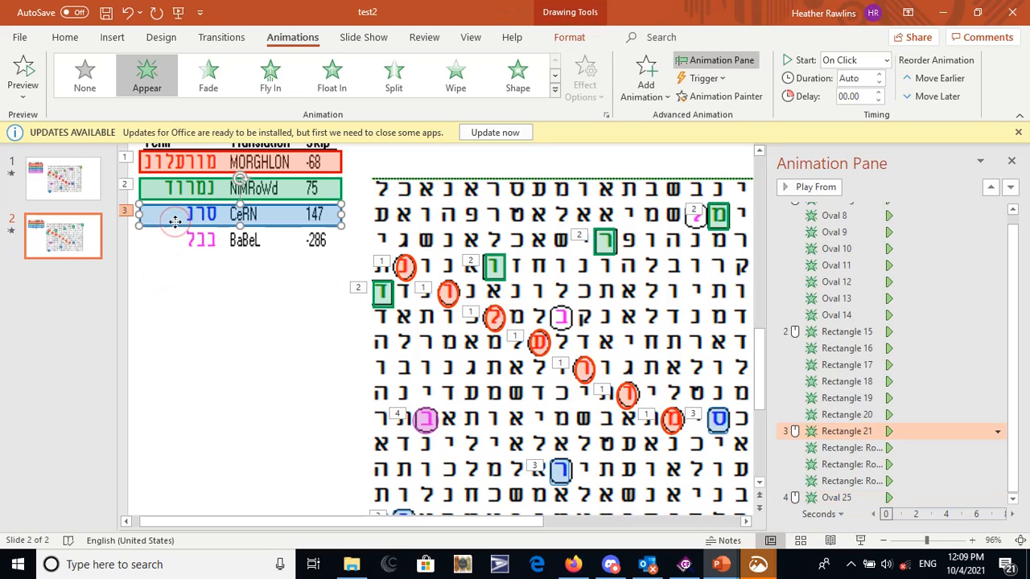
key(ctrl+c)
key(ctrl+v)
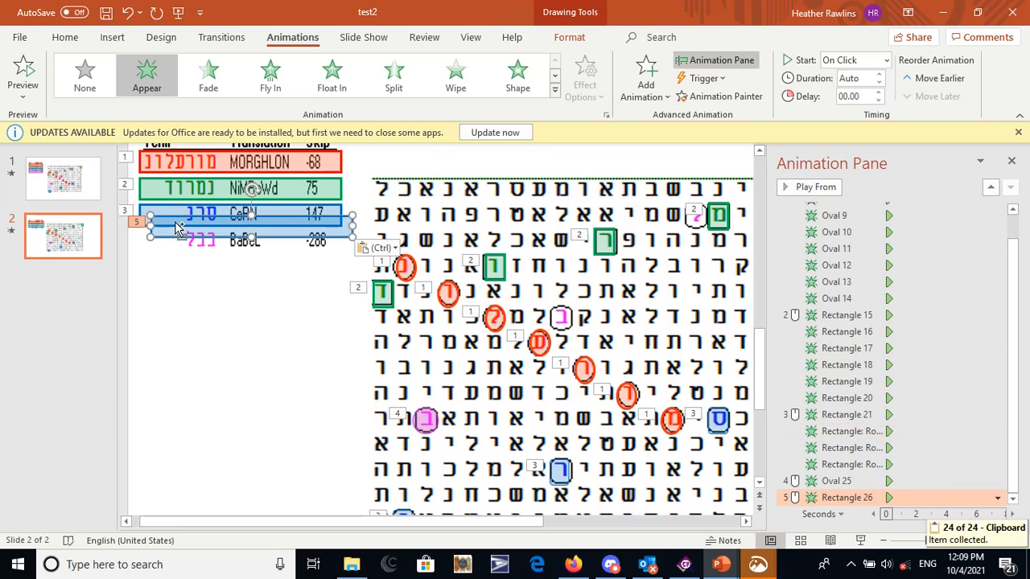
mouse_move(190, 227)
mouse_down()
mouse_move(170, 239)
mouse_move(179, 241)
mouse_up()
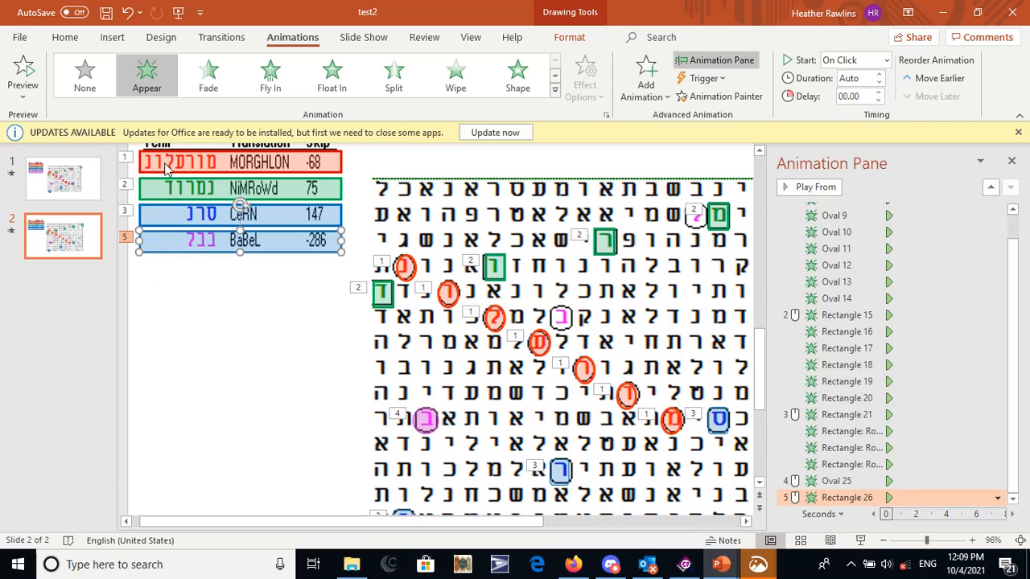
Give the BaBeL row highlight the recently used magenta as both its fill and its outline color
right_click(192, 241)
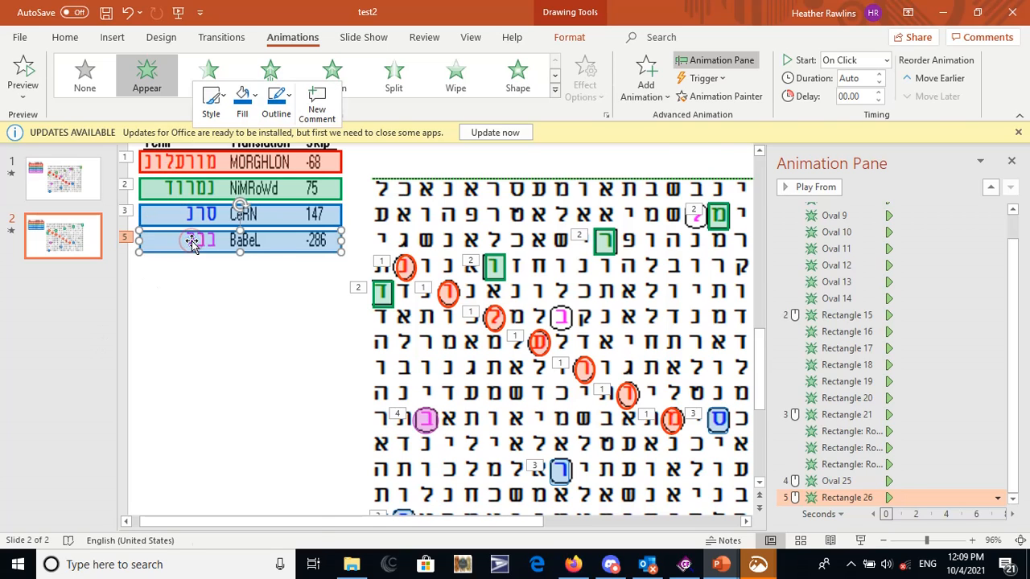
click(246, 109)
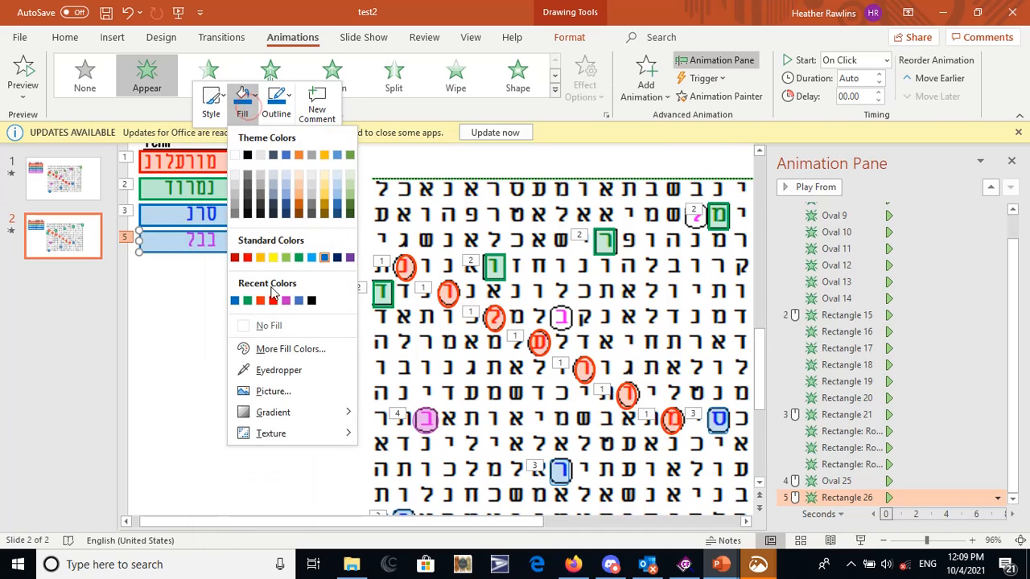
click(297, 302)
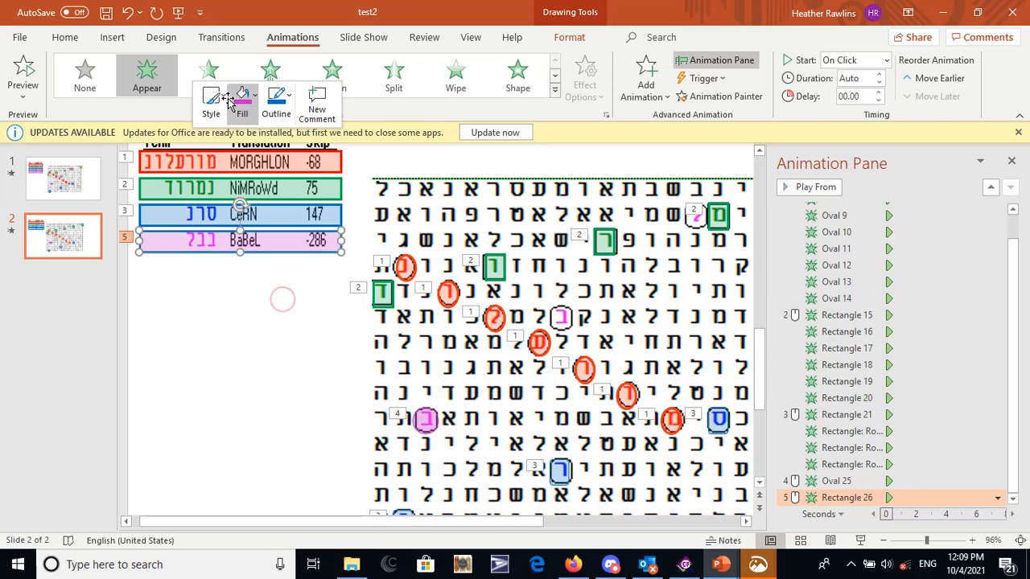
click(280, 112)
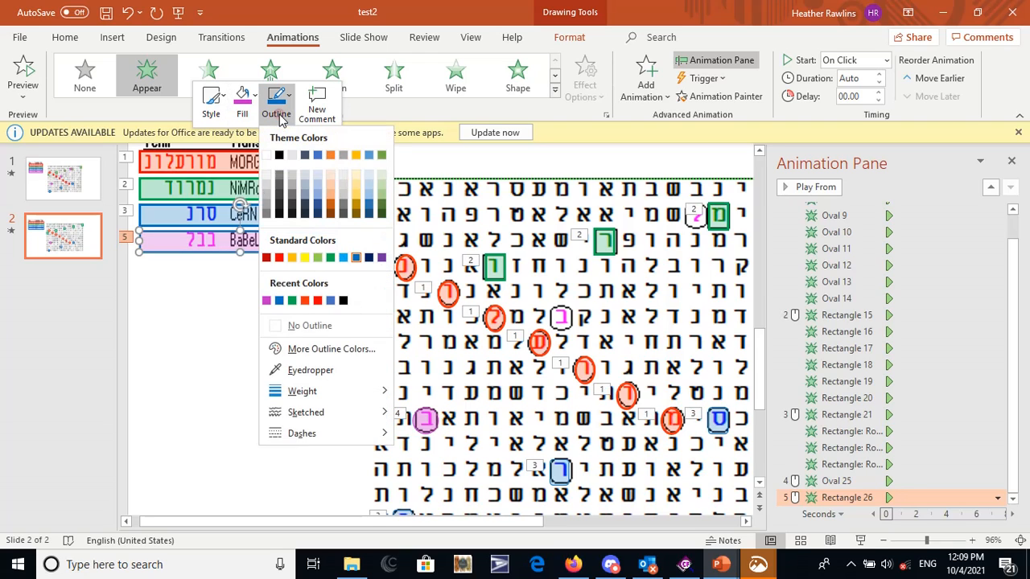
click(267, 301)
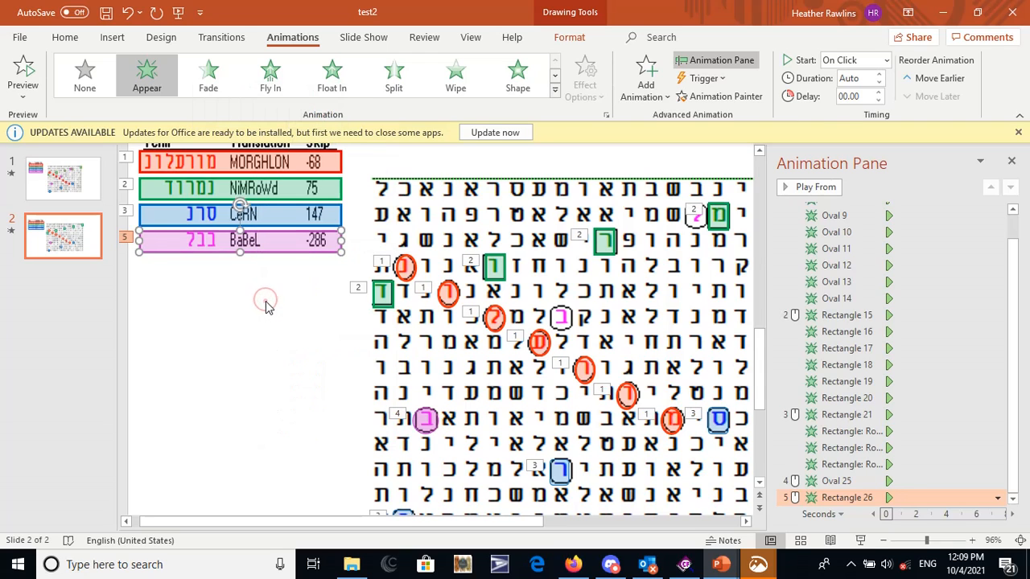
click(266, 303)
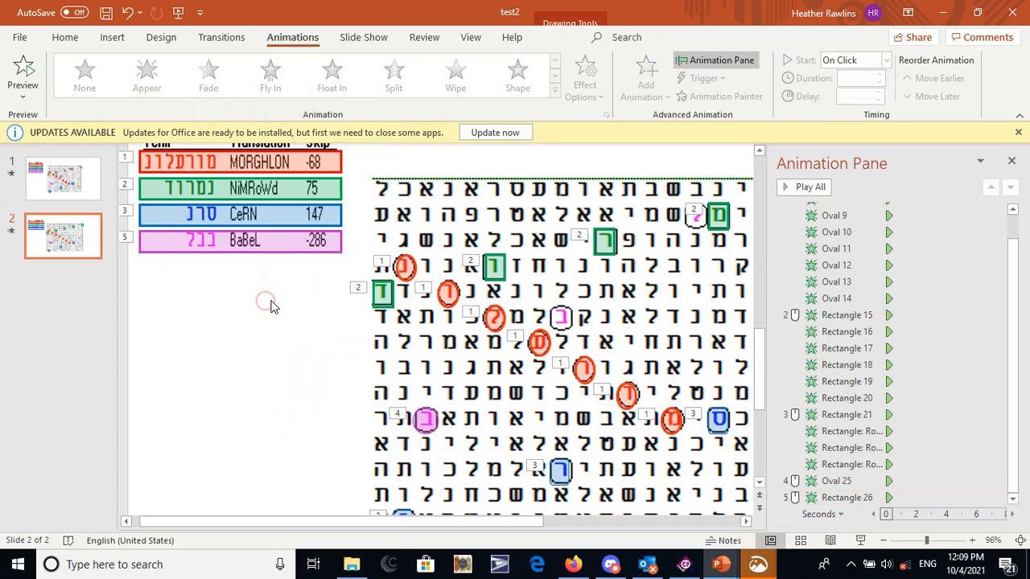
Set the outline weight of the magenta oval in the tenth row to 2¼ pt
right_click(425, 419)
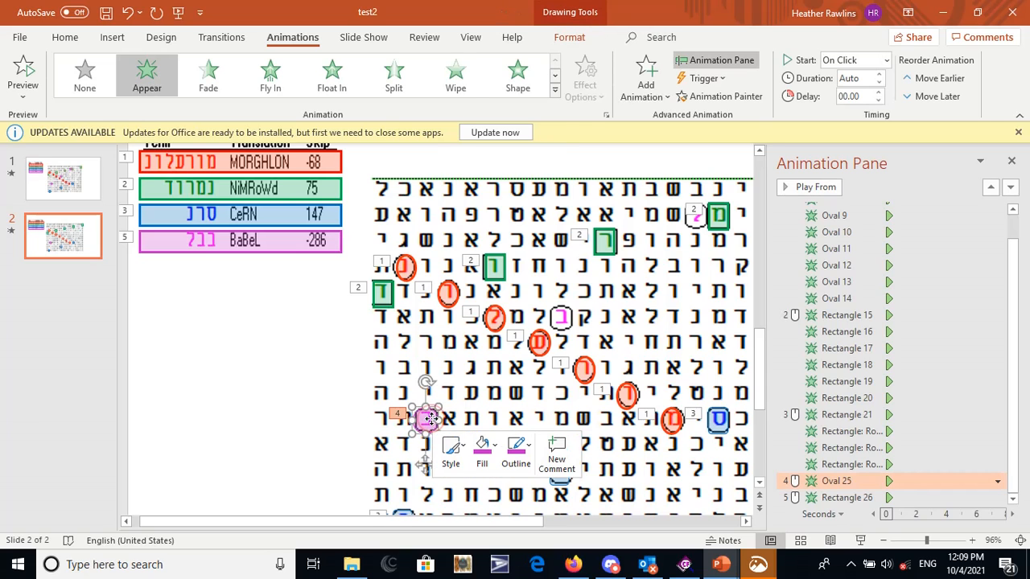
click(519, 469)
mouse_move(531, 387)
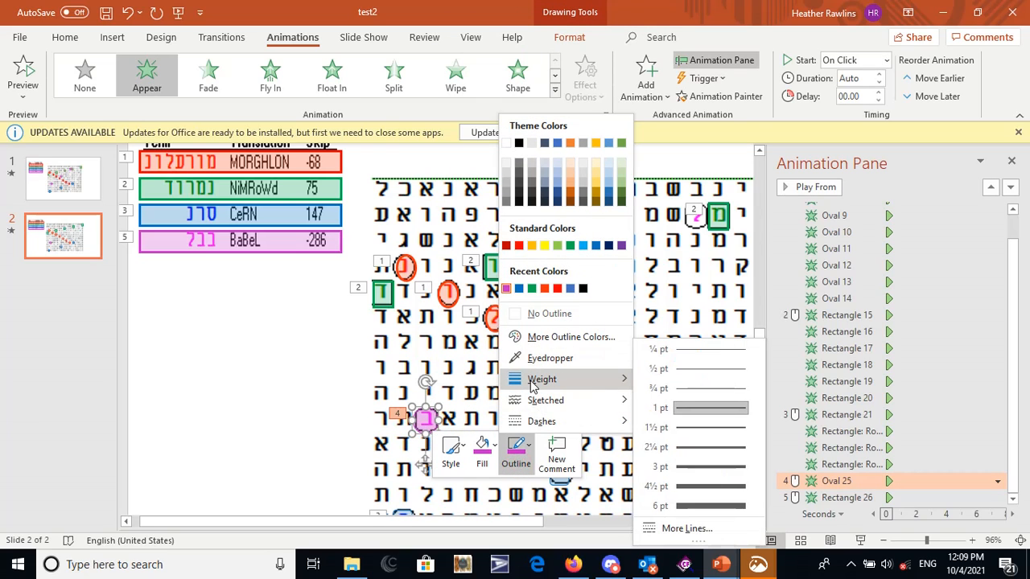
click(689, 447)
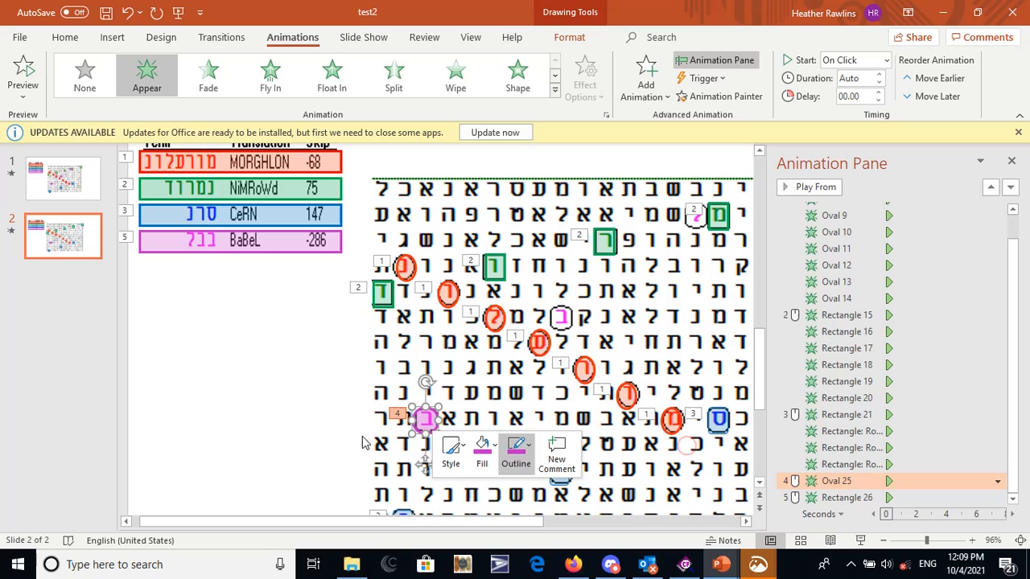
click(280, 426)
Duplicate the tenth-row magenta oval twice and place the copies over the magenta BaBeL letters in the sixth and second matrix rows
click(416, 427)
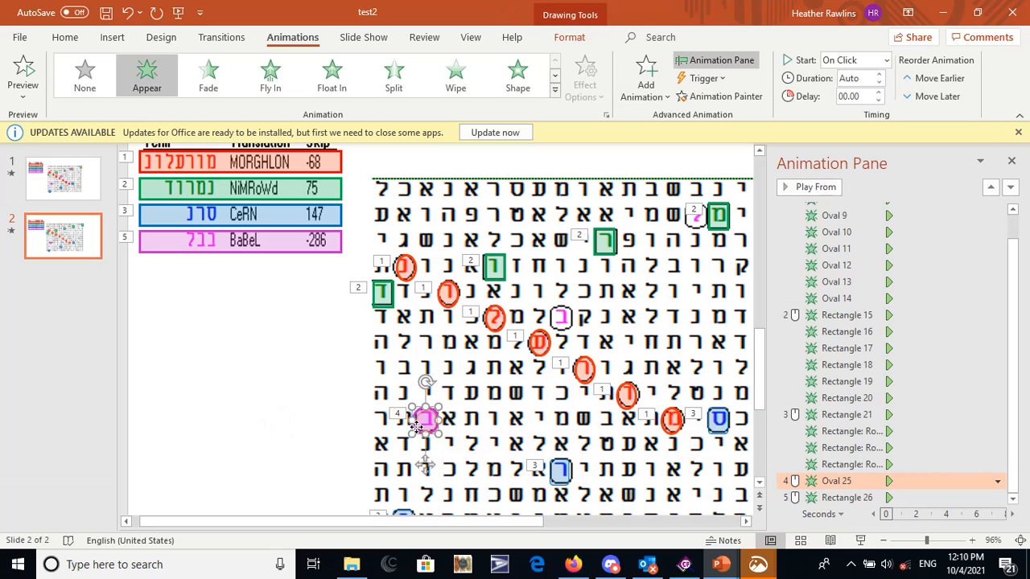
key(ctrl+c)
key(ctrl+v)
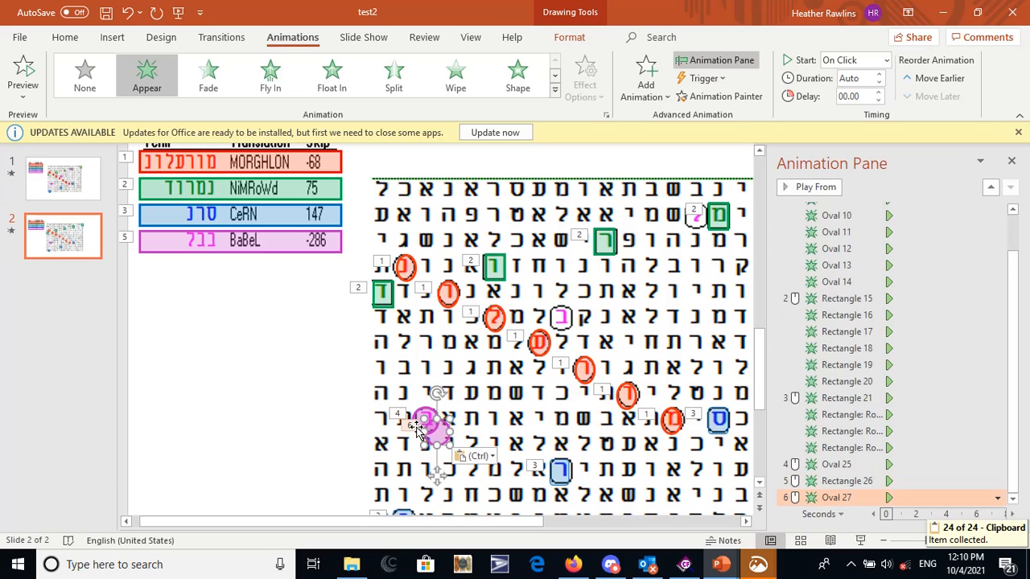
drag(437, 445, 452, 383)
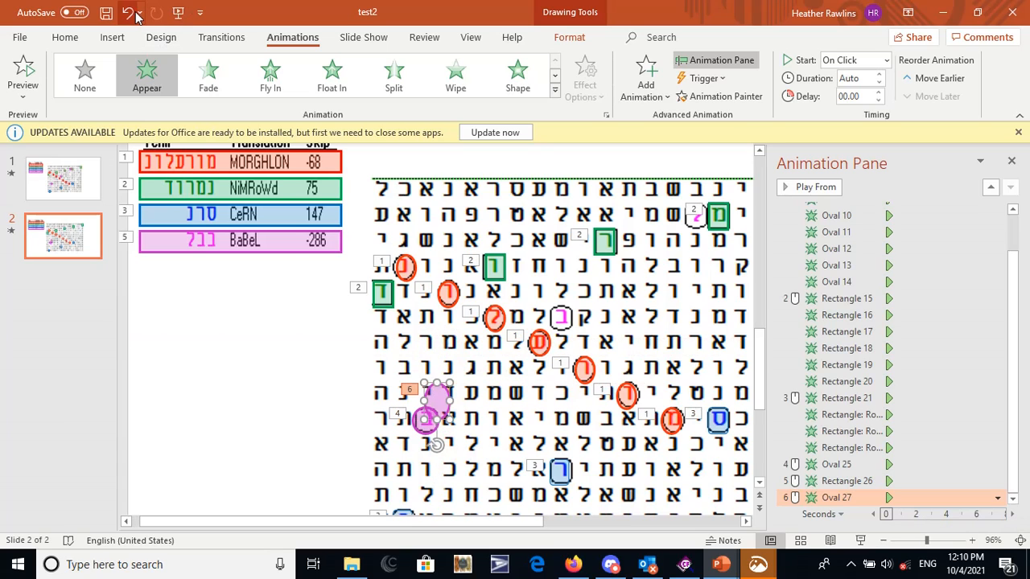
click(127, 12)
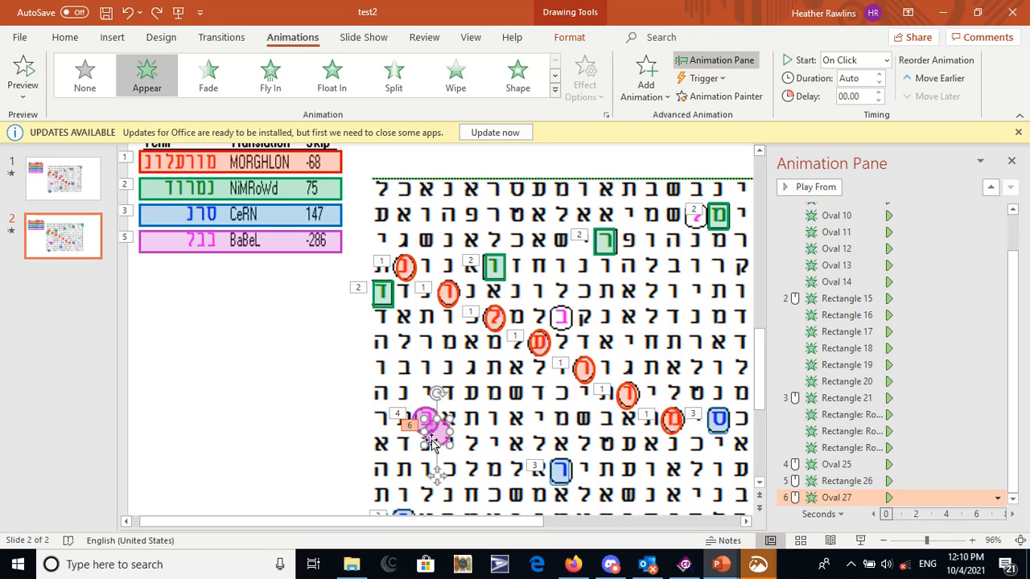
drag(432, 443, 560, 317)
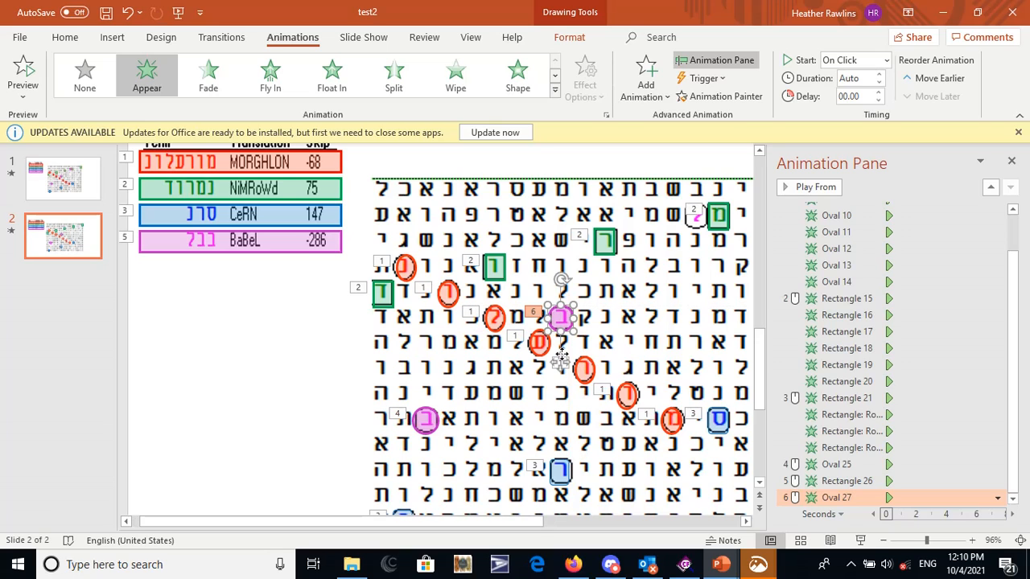
key(ctrl+v)
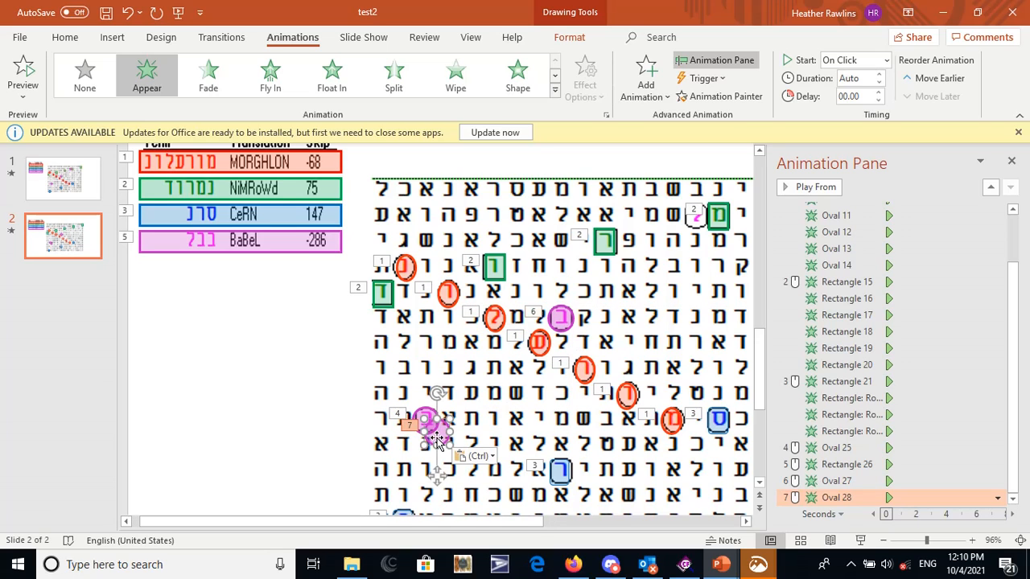
drag(437, 441, 697, 224)
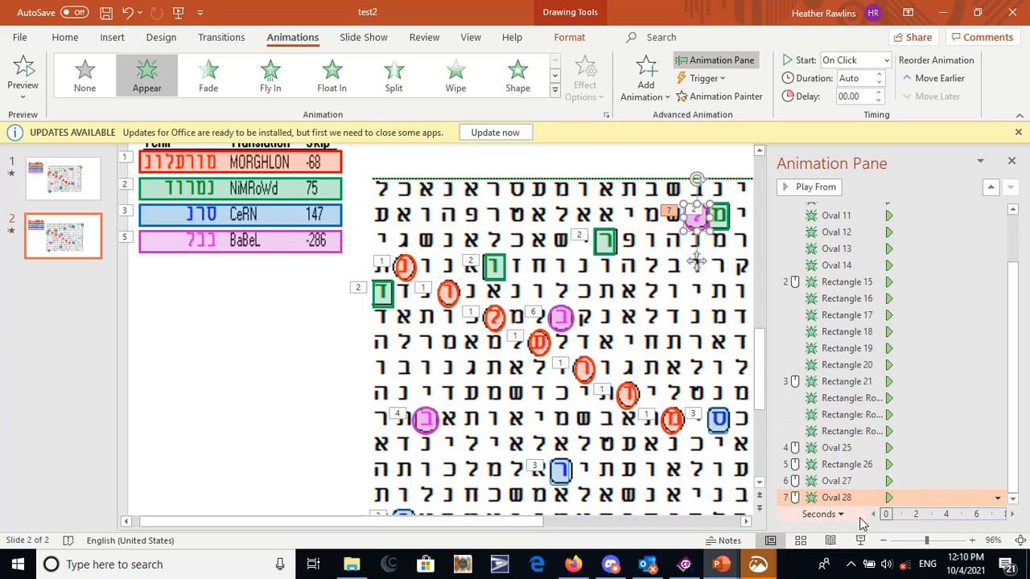
Set the Appear animations of the BaBeL row highlight and the two copied magenta ovals to Start With Previous
click(827, 465)
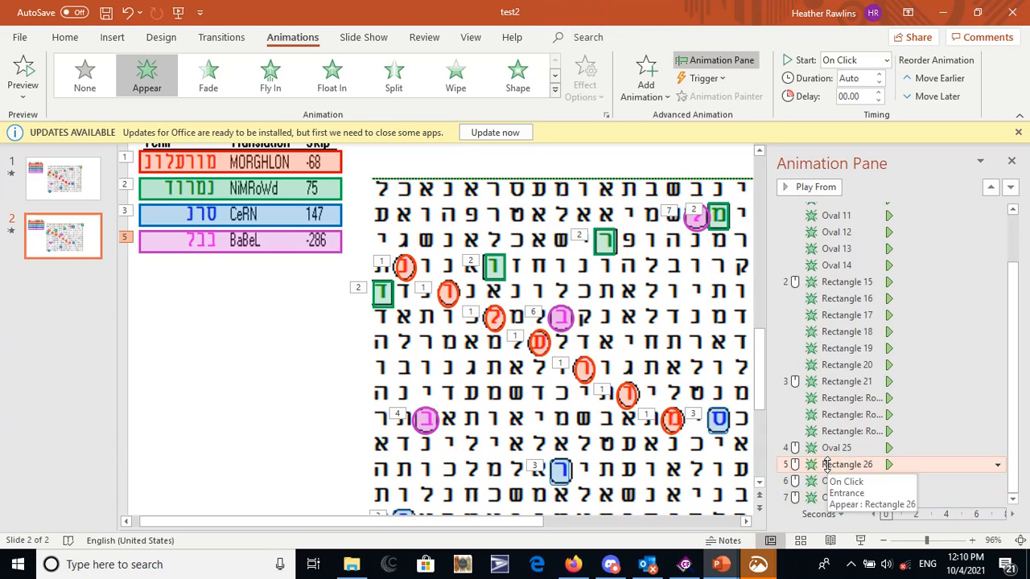
key(shift+Down)
key(shift+Down)
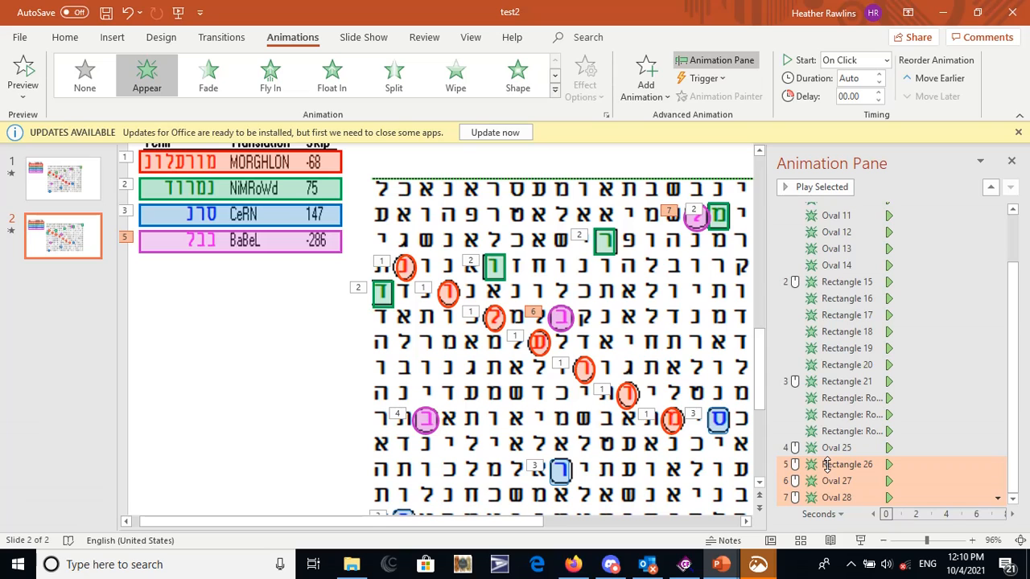
right_click(826, 465)
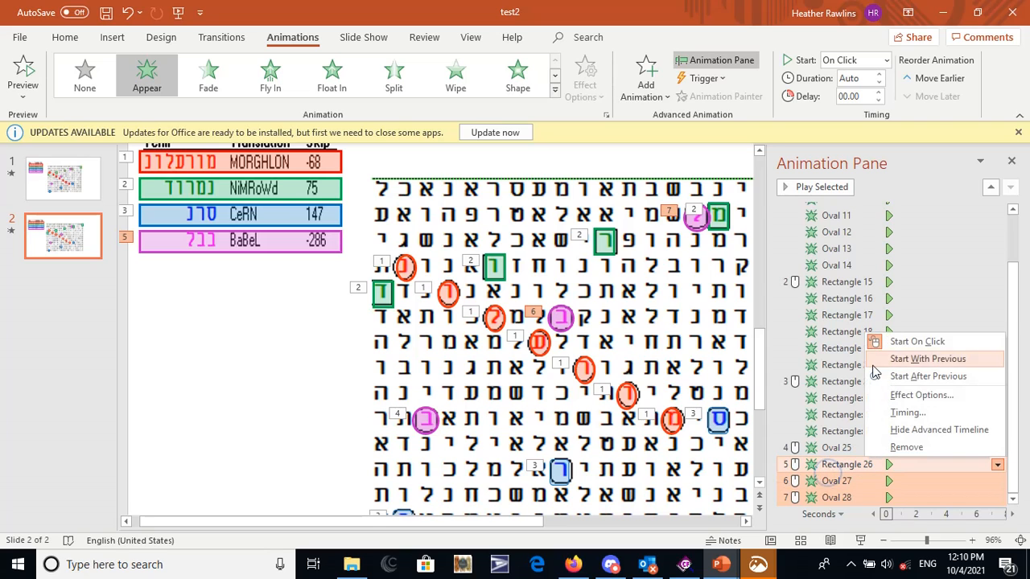
click(908, 360)
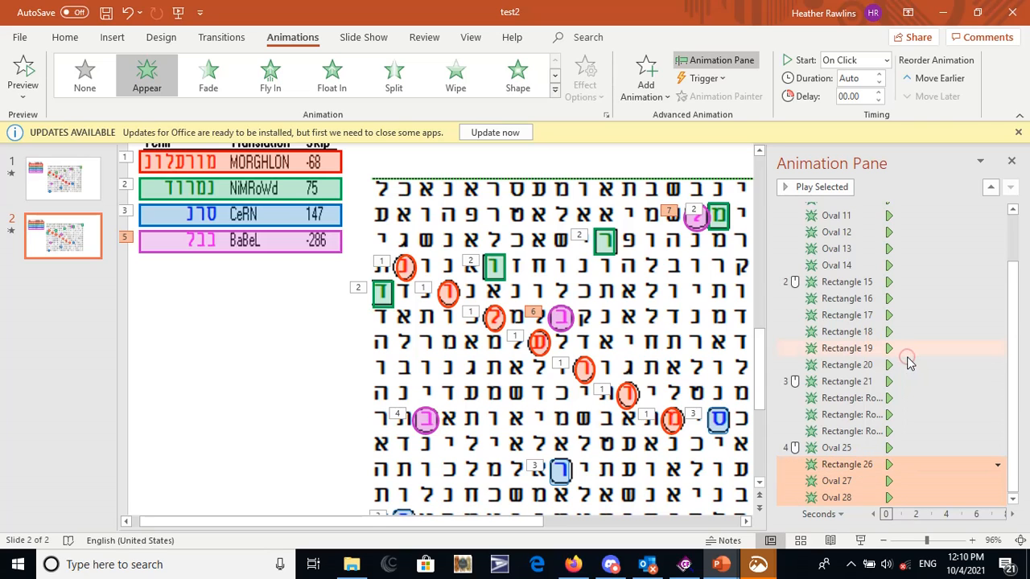
Run the slide show from the current slide to check the term-by-term appearances, and return to editing
click(860, 545)
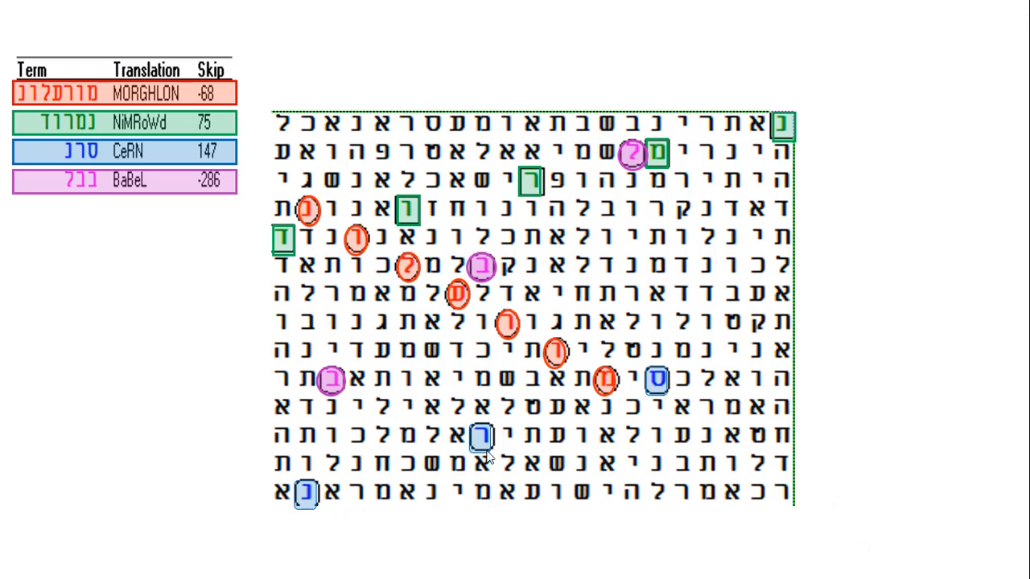
click(95, 282)
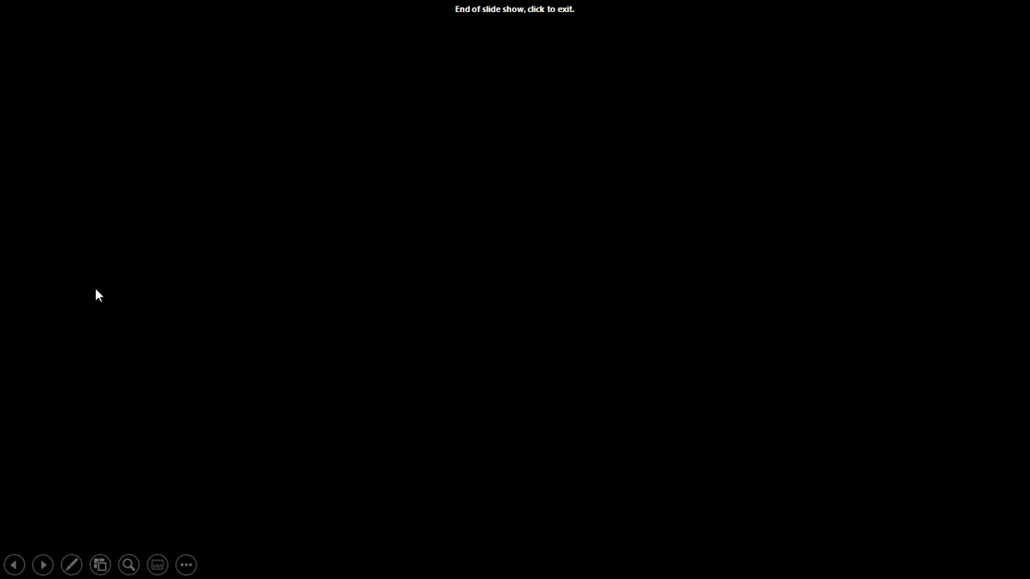
click(95, 295)
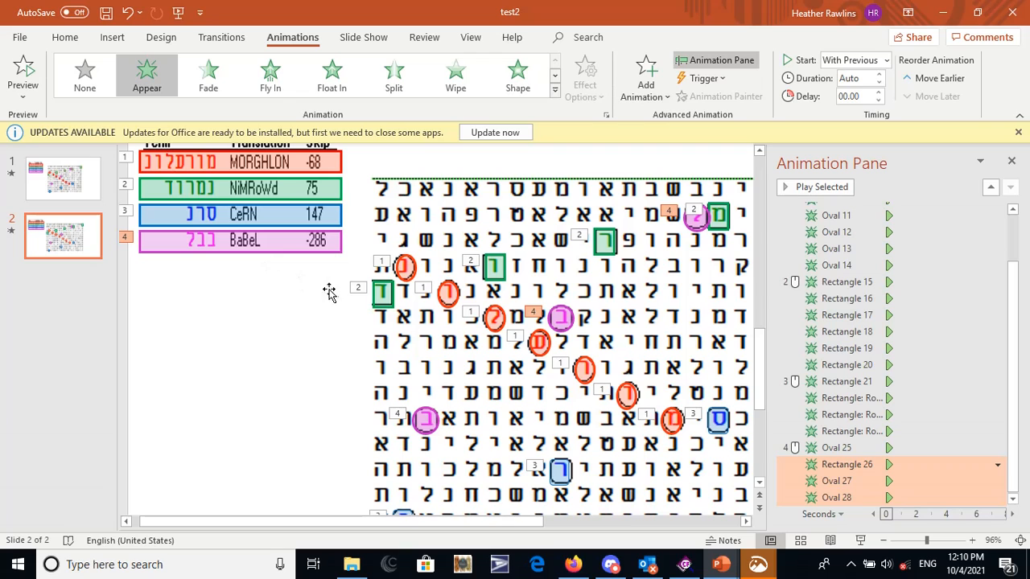
Switch to the Presentation1 file, look over its finished matrix slide, and show slide 2 with the term tables
scroll(384, 302, up, 1)
scroll(383, 302, up, 1)
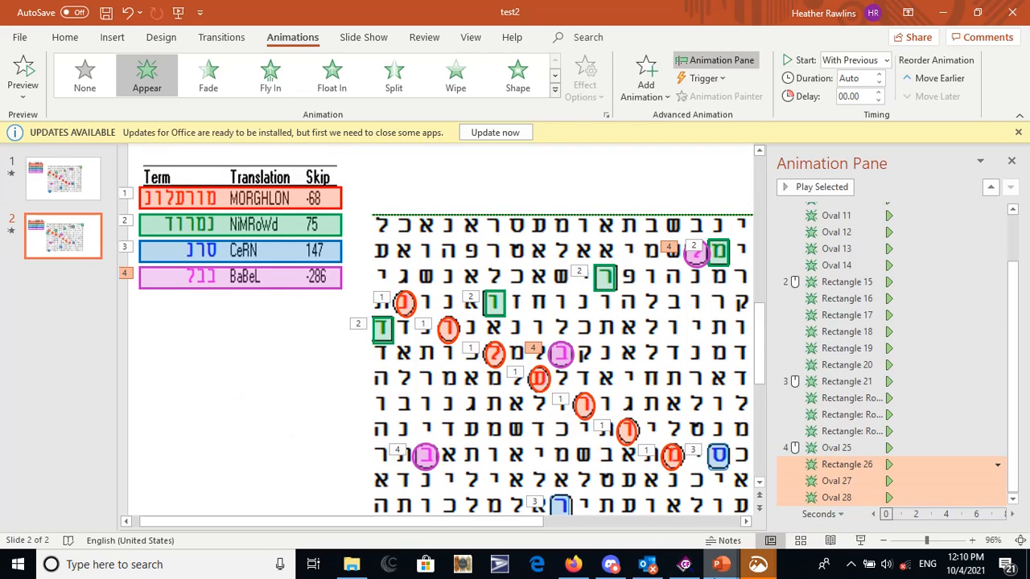
mouse_move(728, 571)
click(648, 504)
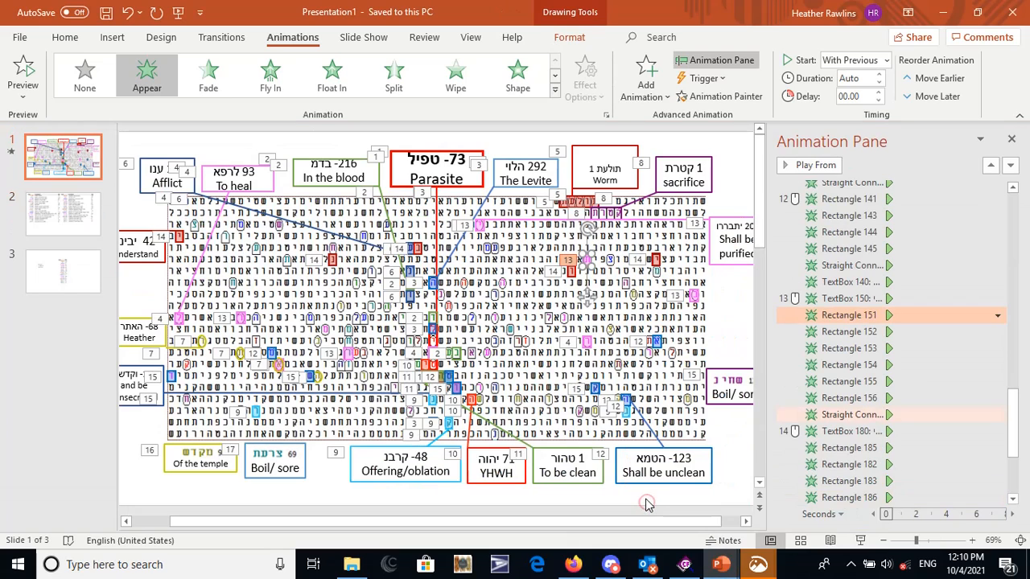
mouse_move(650, 557)
click(40, 220)
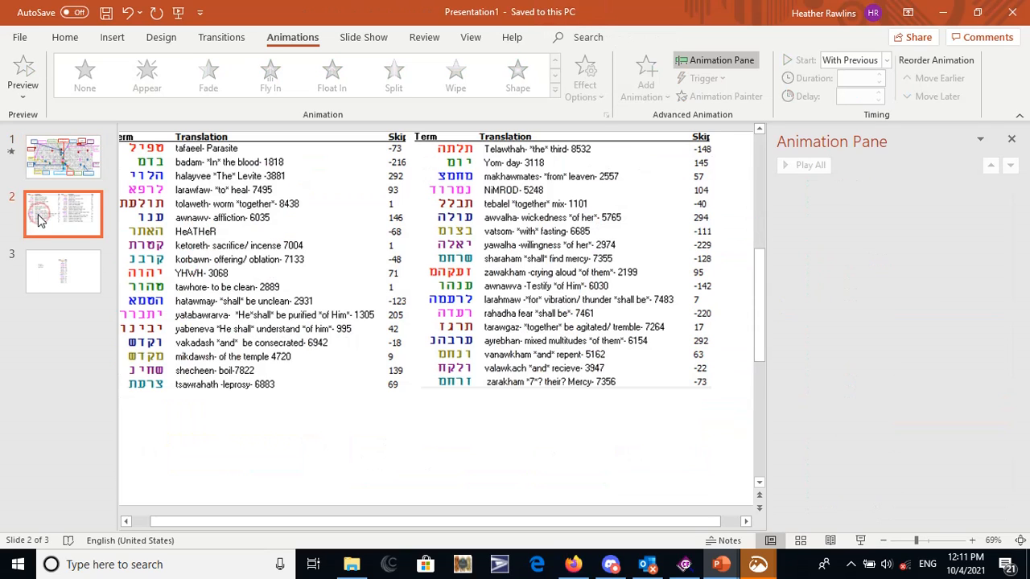
Duplicate the term table picture that starts with the Parasite row, offsetting the copy over the original tables
click(147, 165)
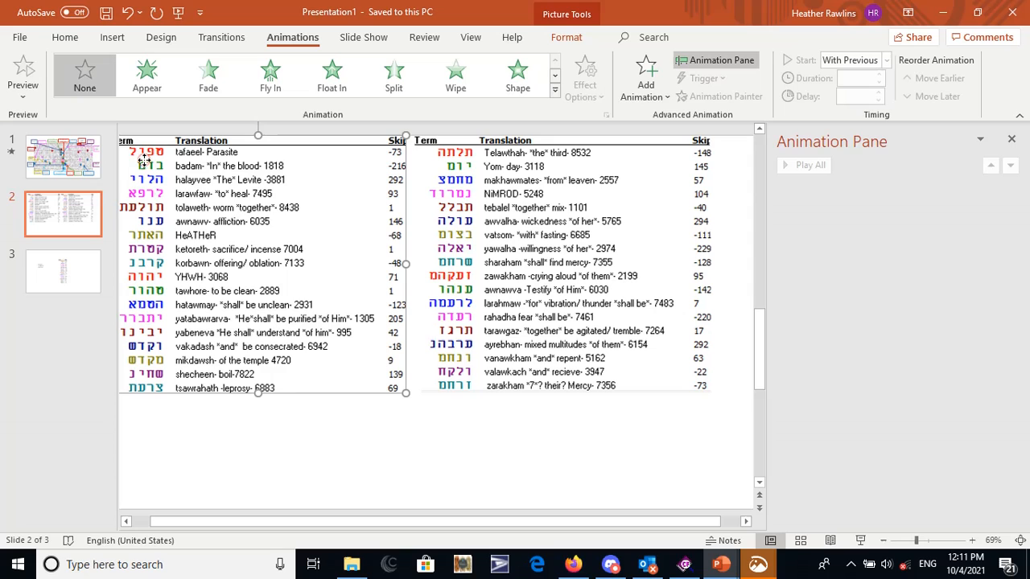
right_click(178, 225)
click(233, 256)
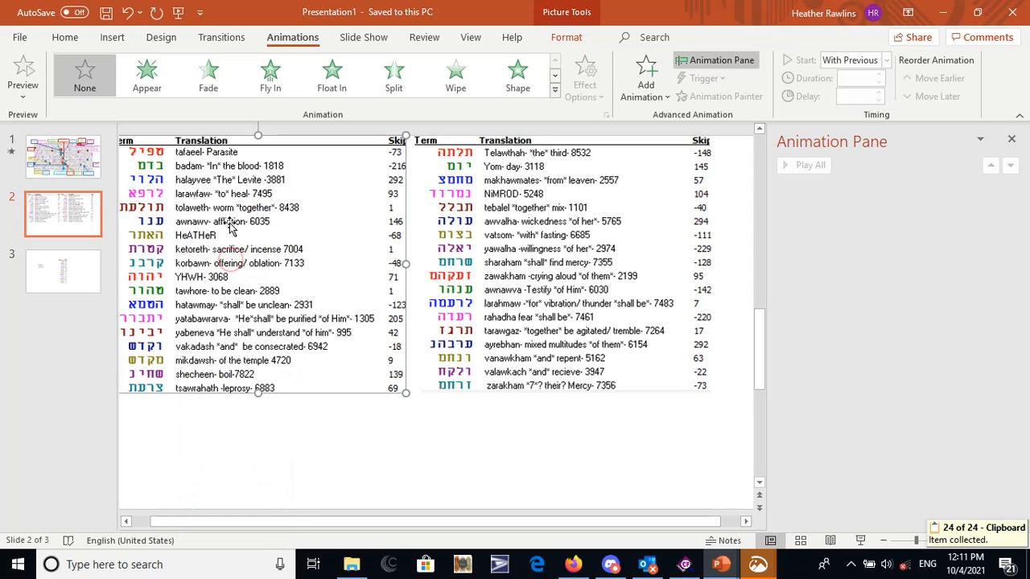
right_click(242, 262)
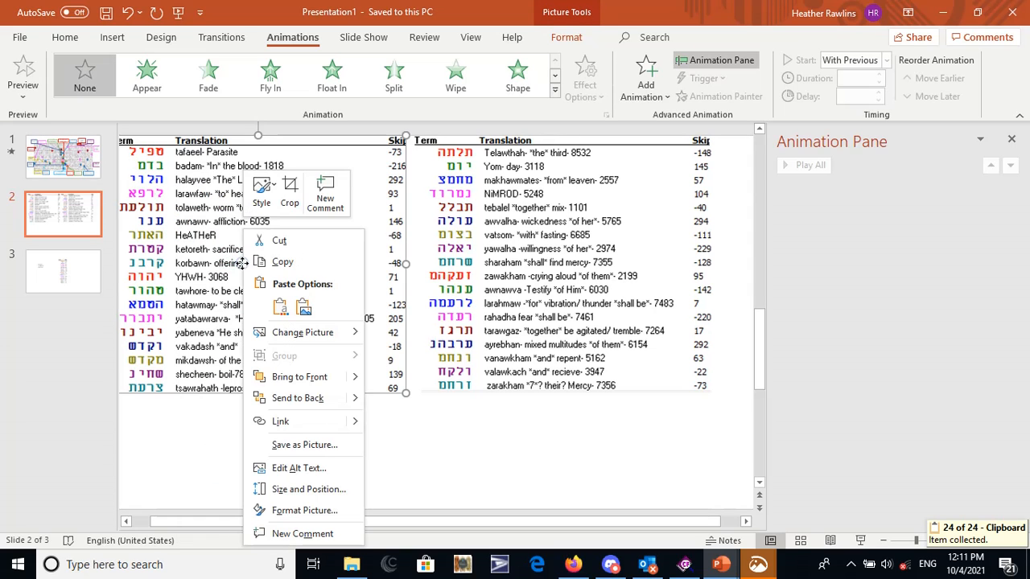
click(283, 301)
drag(256, 257, 344, 282)
right_click(332, 272)
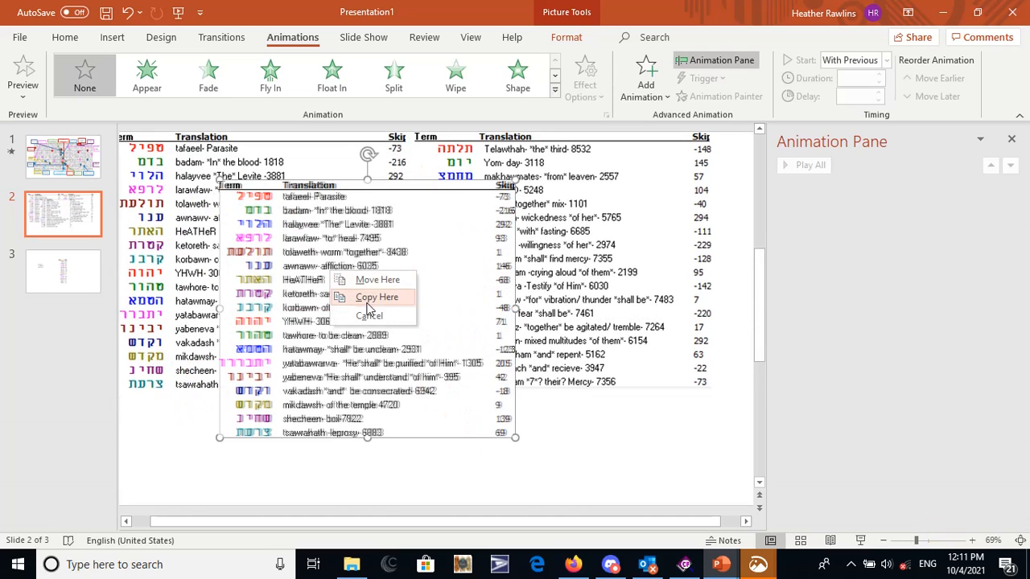
click(315, 277)
Crop the copied table picture to the Hebrew term and translation of the tafaeel- Parasite row
right_click(315, 277)
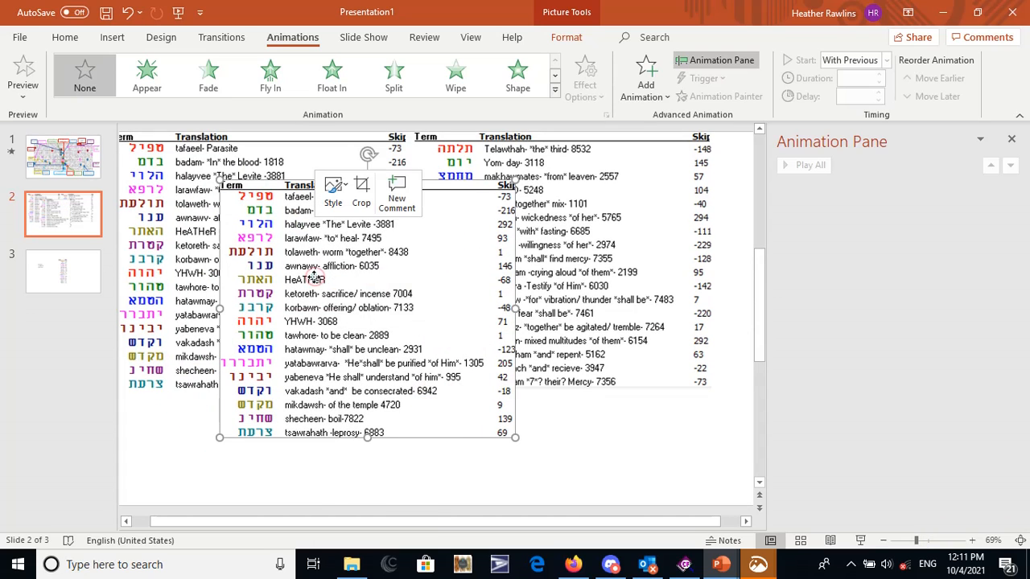
click(360, 201)
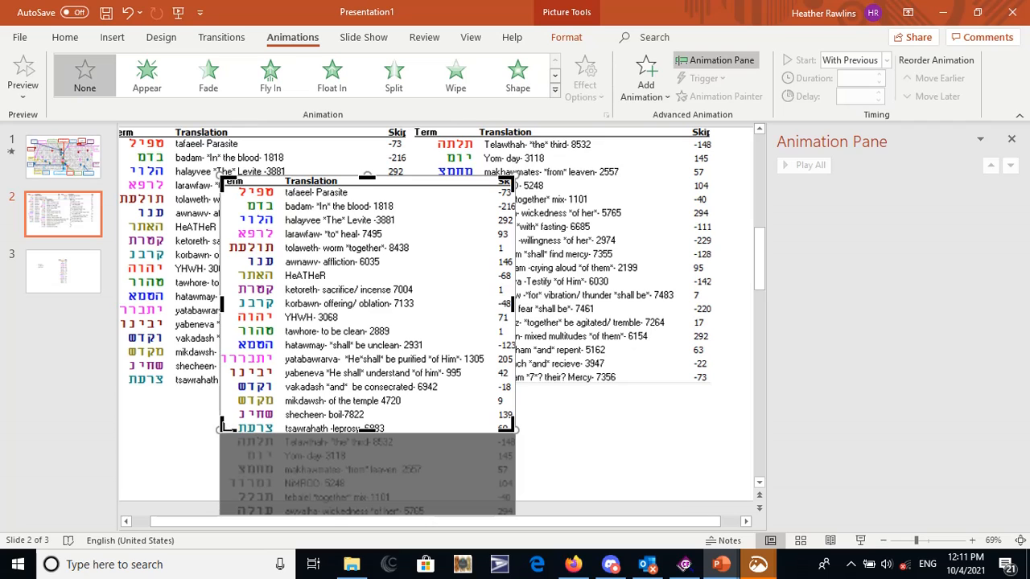
drag(229, 425, 230, 202)
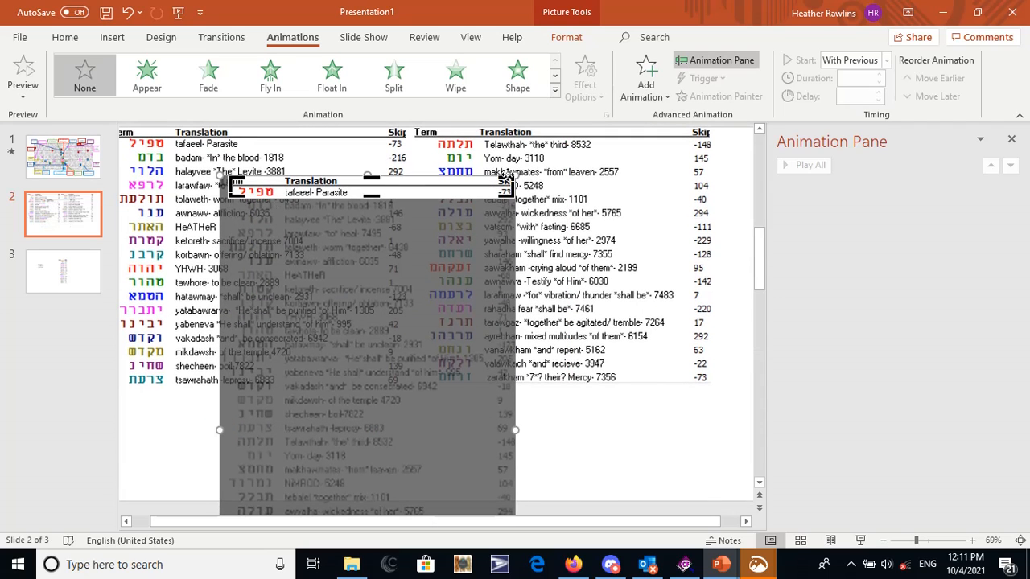
drag(505, 185, 348, 182)
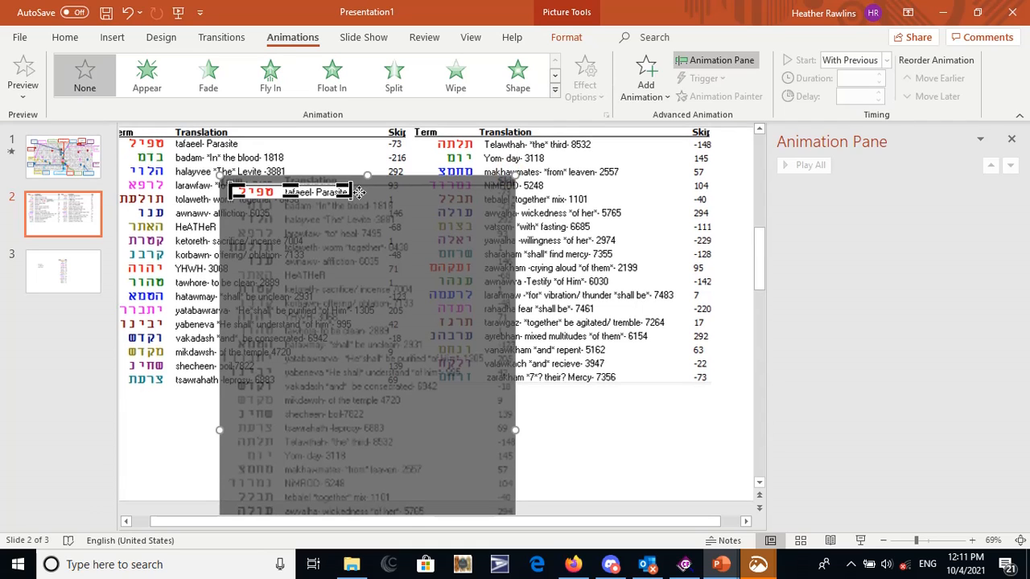
click(644, 304)
Move the cropped Parasite picture to the empty area below the tables and copy it to the clipboard
drag(279, 191, 308, 435)
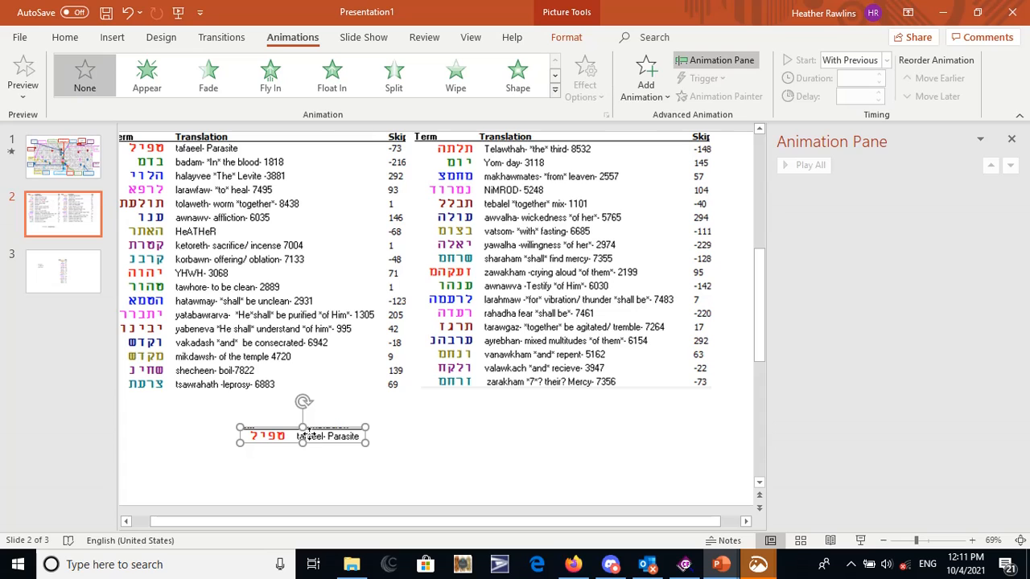
right_click(308, 435)
click(351, 150)
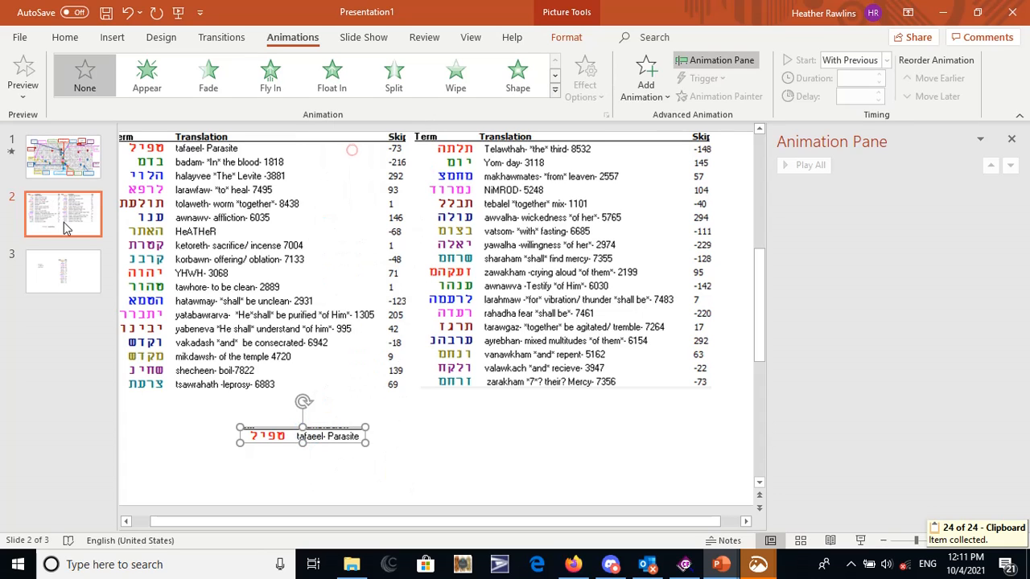
Paste the cropped Parasite picture onto slide 1, position it above the Afflict and To heal labels, and delete it
click(68, 146)
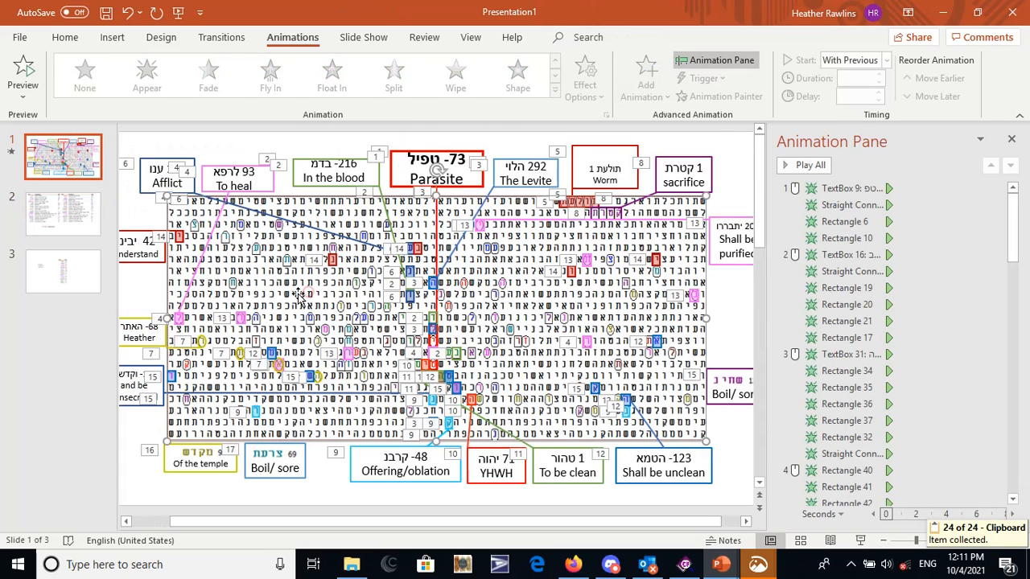
key(ctrl+v)
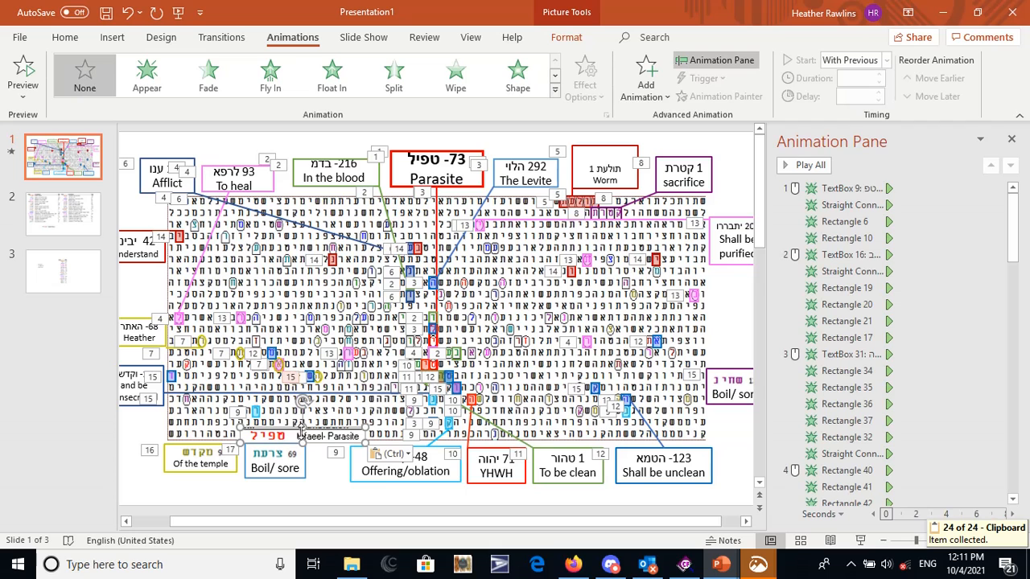
drag(300, 442, 220, 152)
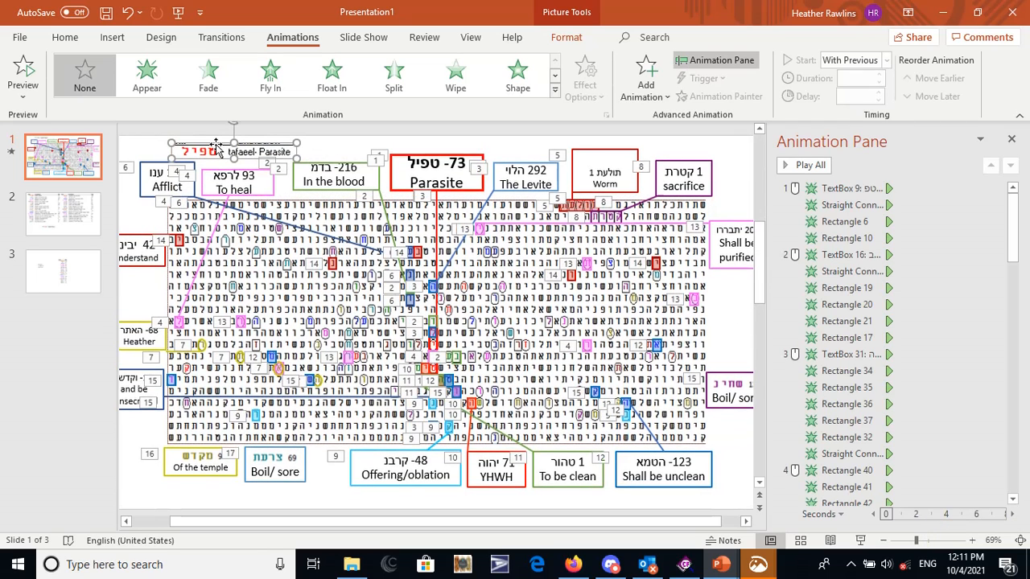
key(Delete)
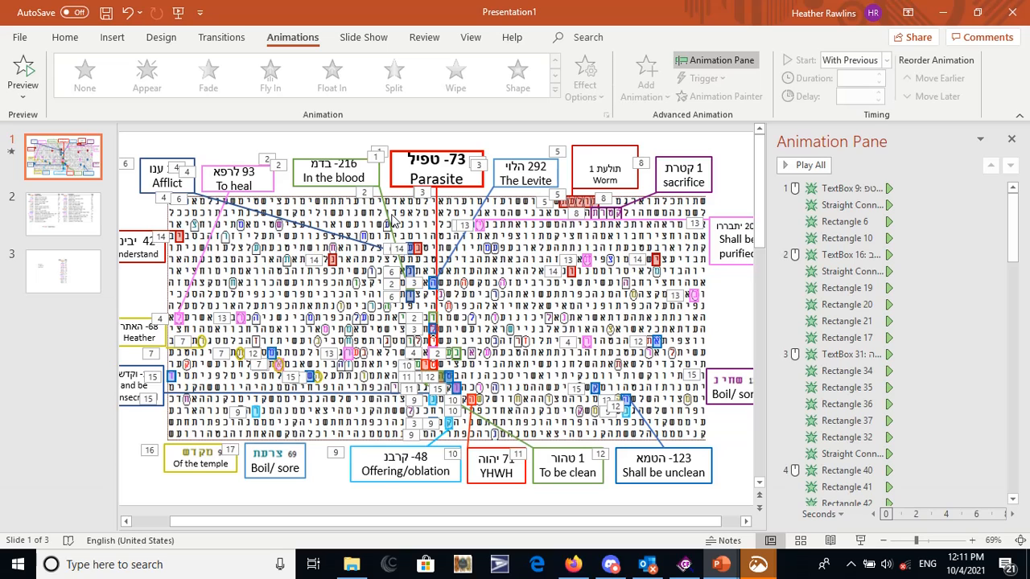
Draw a straight line in the empty space above the Afflict and To heal labels on slide 1
click(263, 213)
click(119, 37)
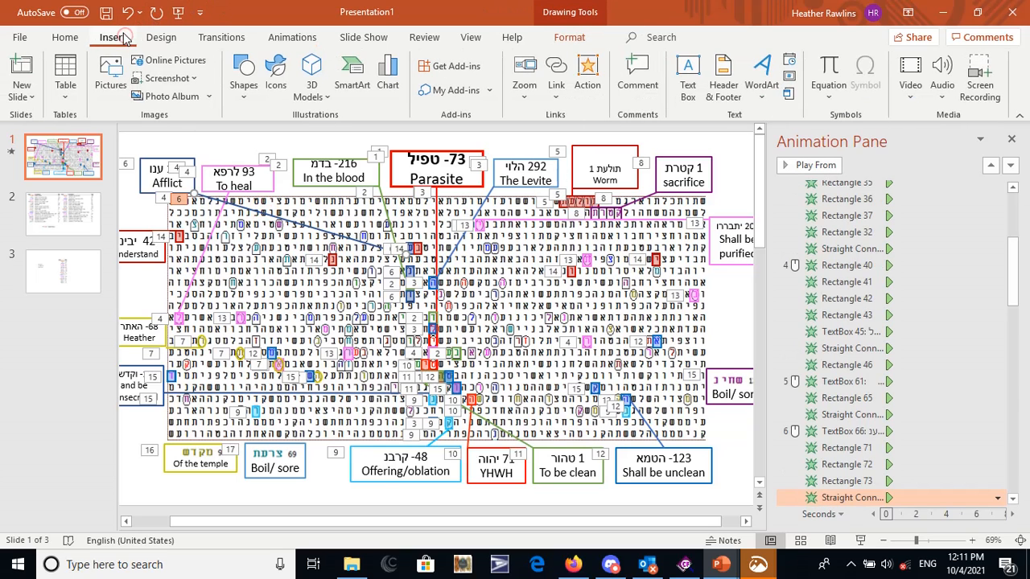
click(243, 78)
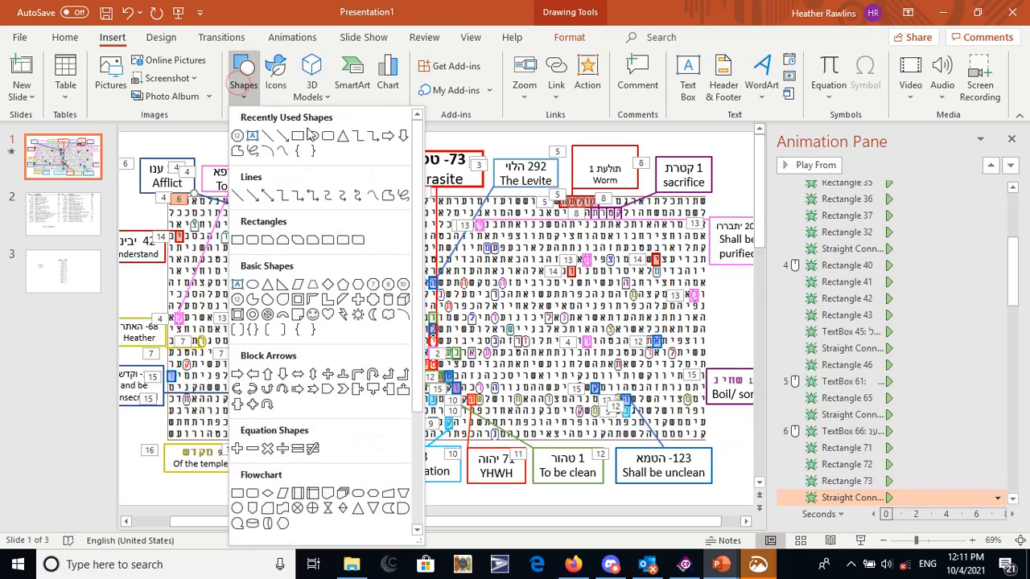
click(268, 138)
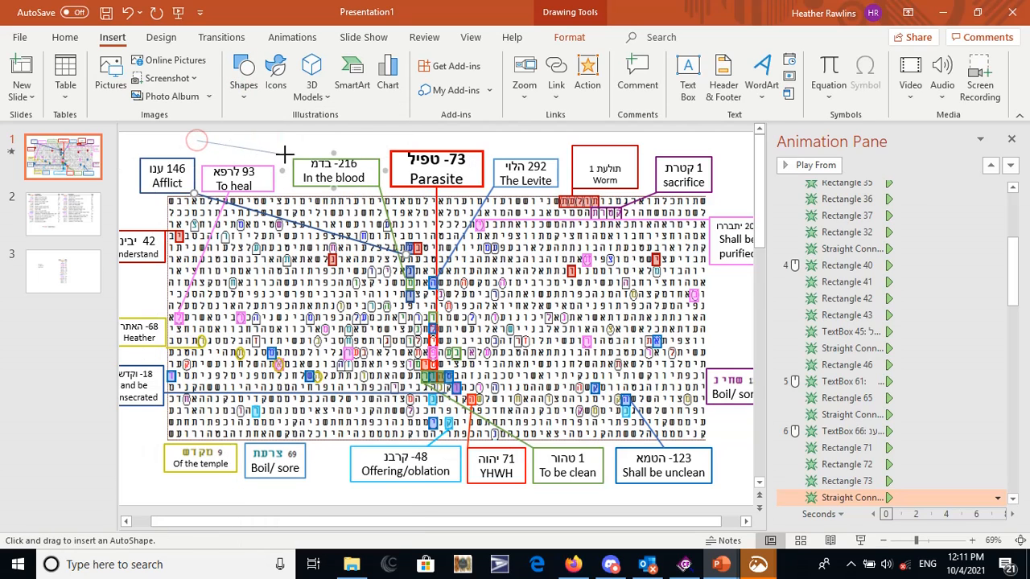